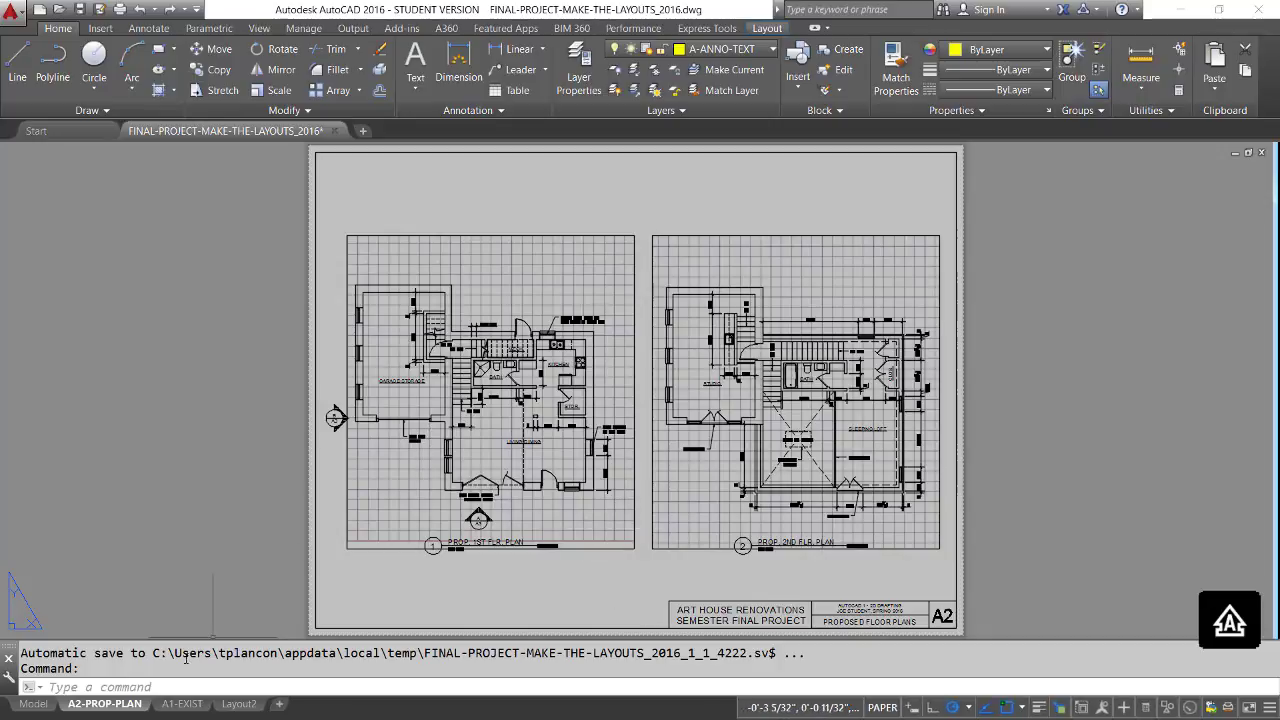
Create a copy of the A2-PROP-PLAN layout, placed before the original.
right_click(128, 709)
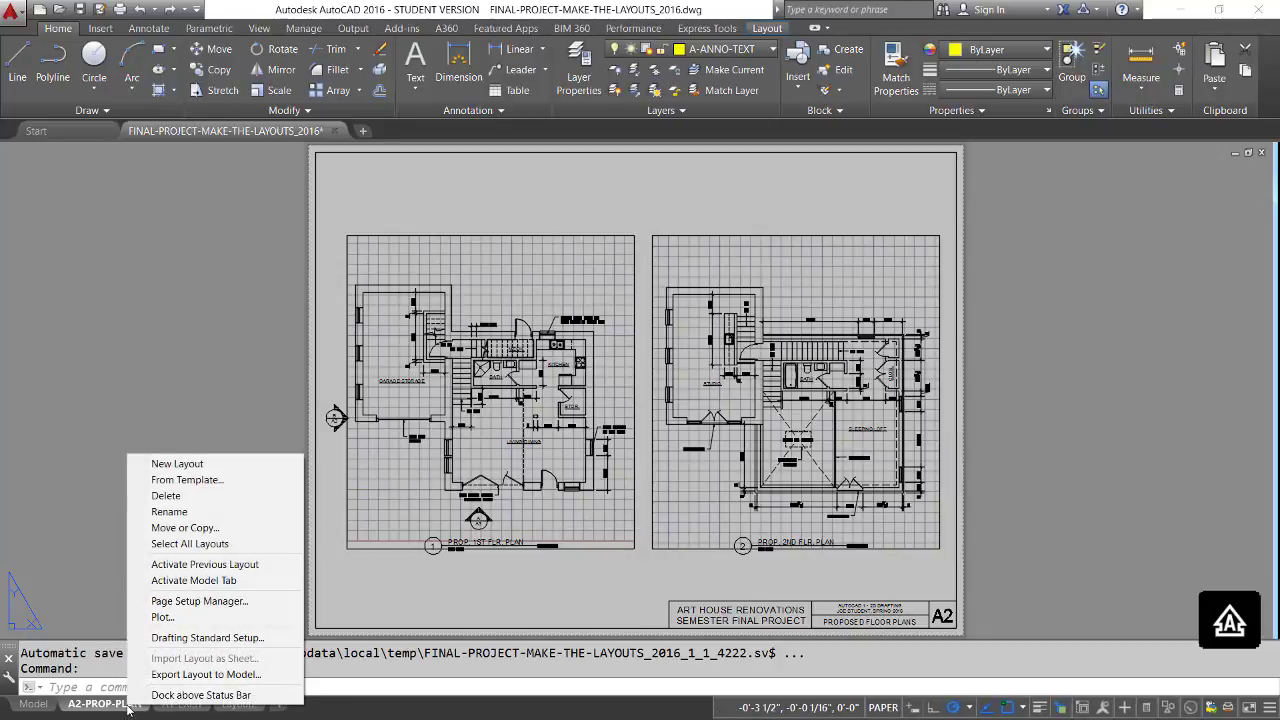
left_click(168, 528)
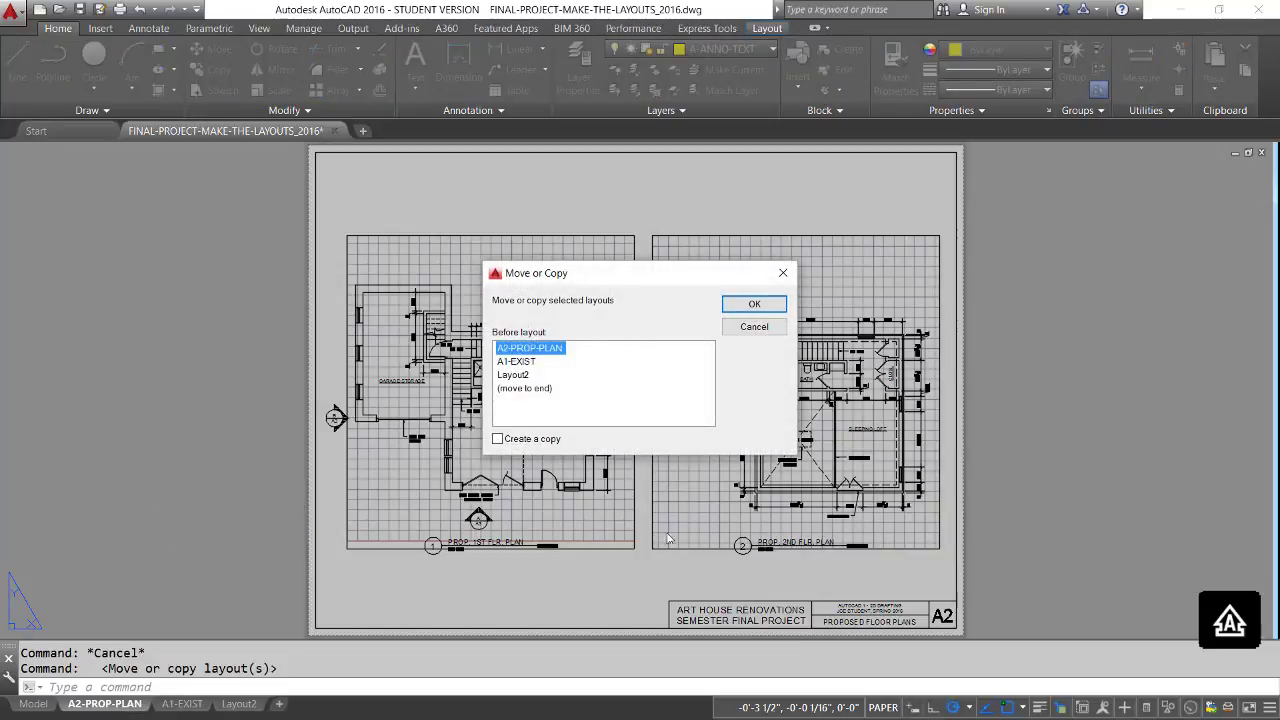
left_click(498, 440)
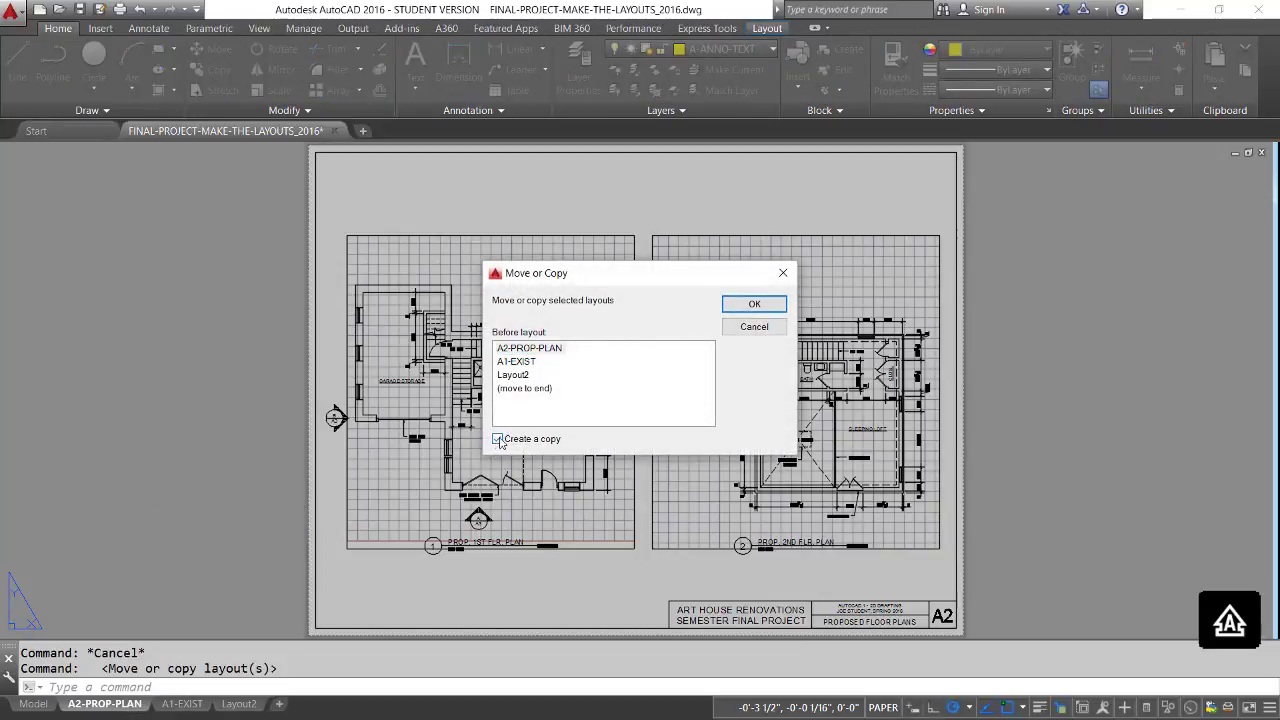
left_click(755, 304)
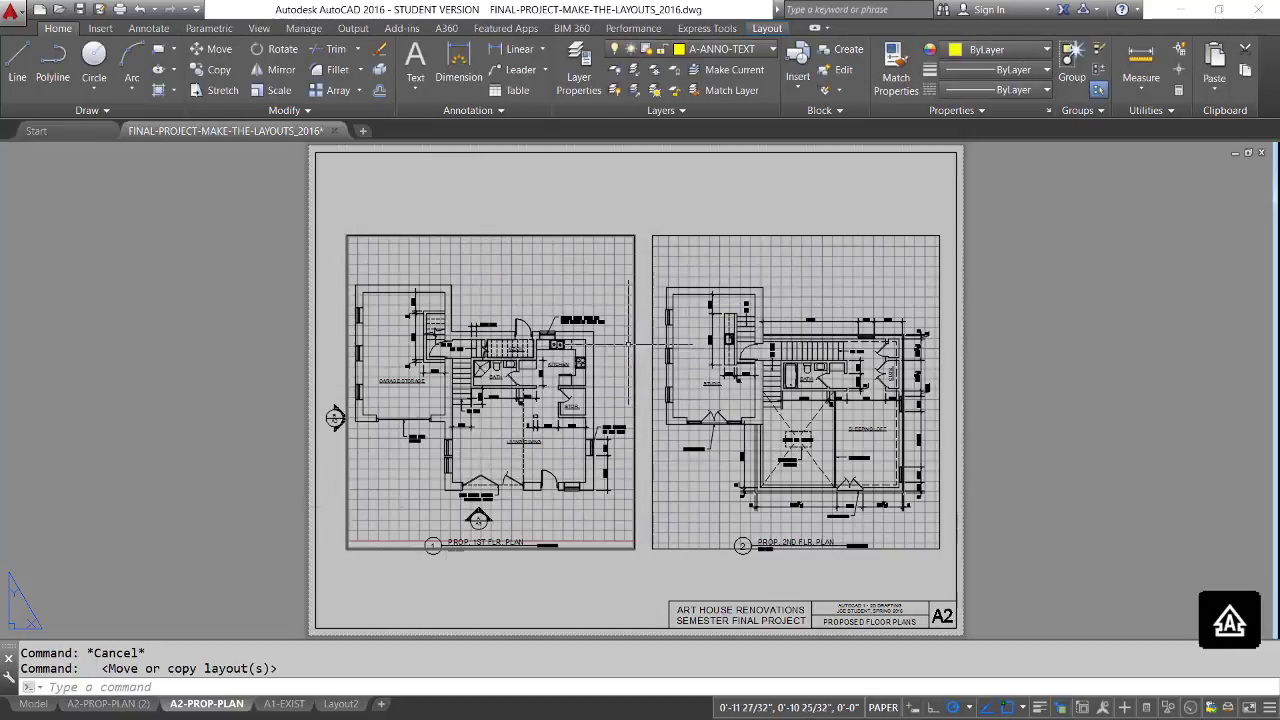
Open the copied A2-PROP-PLAN (2) layout and rename it A3-PROP-ELEV.
left_click(90, 707)
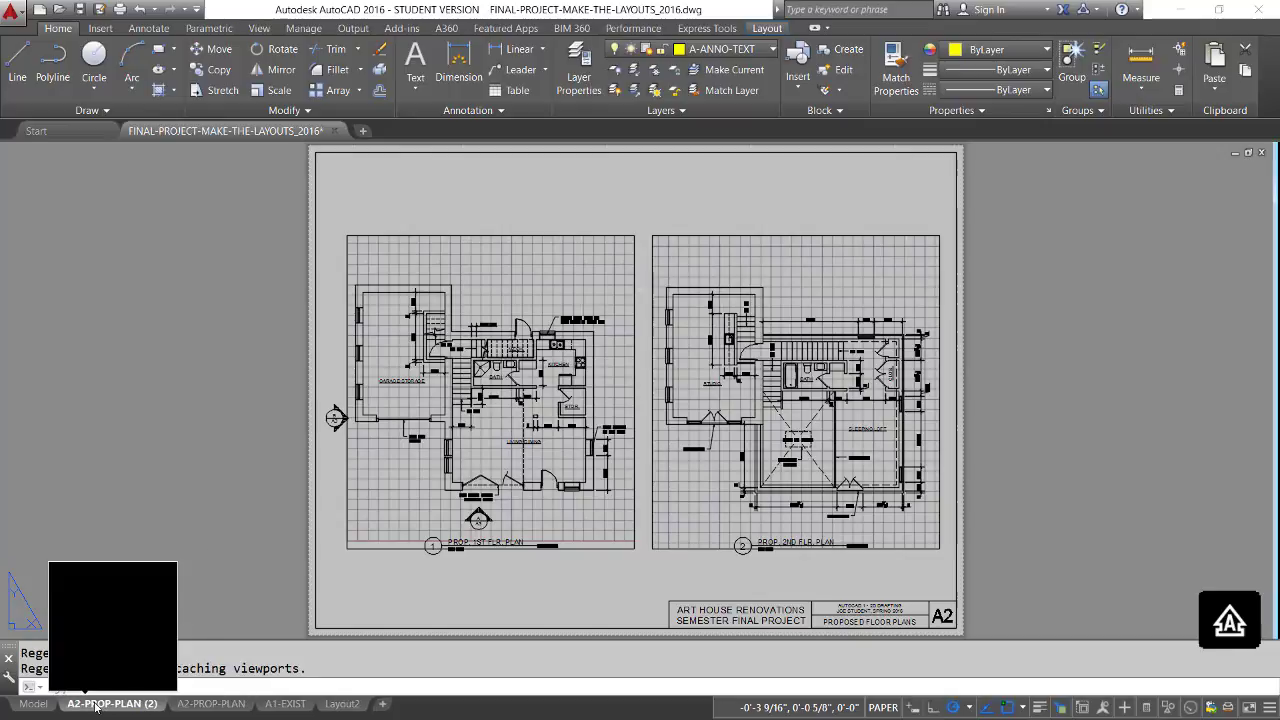
left_click(215, 705)
left_click(135, 705)
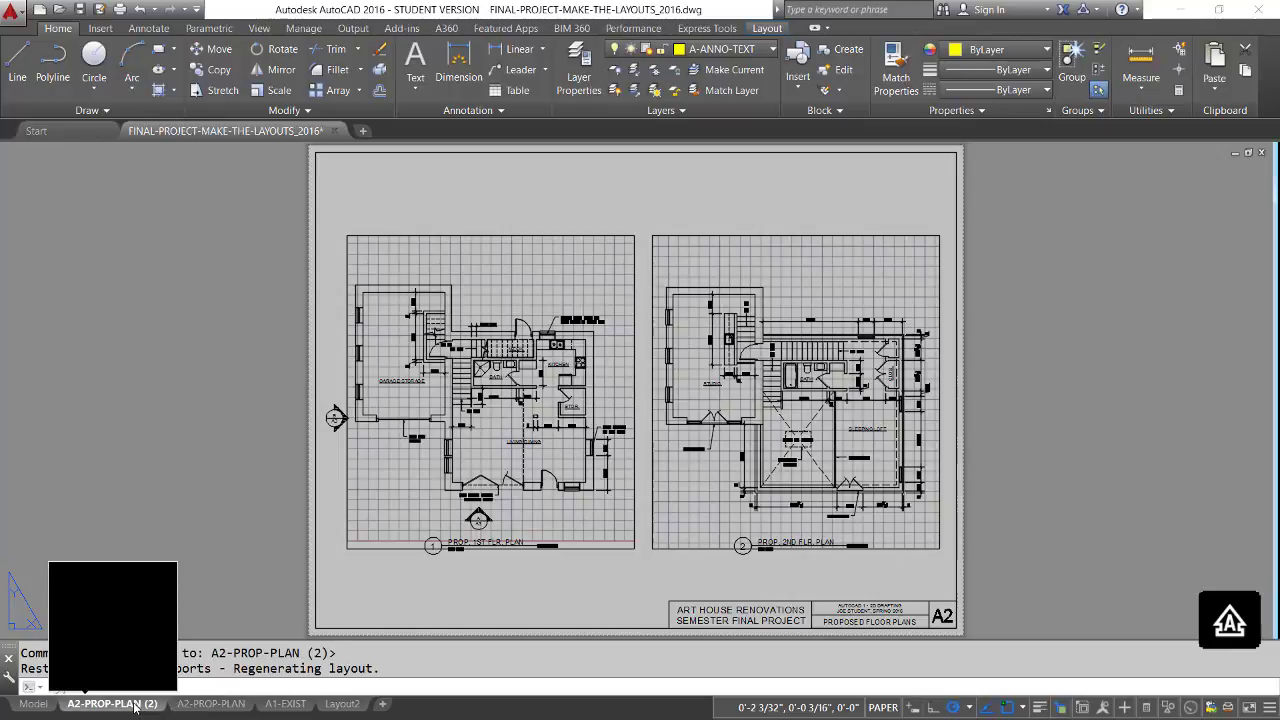
right_click(135, 705)
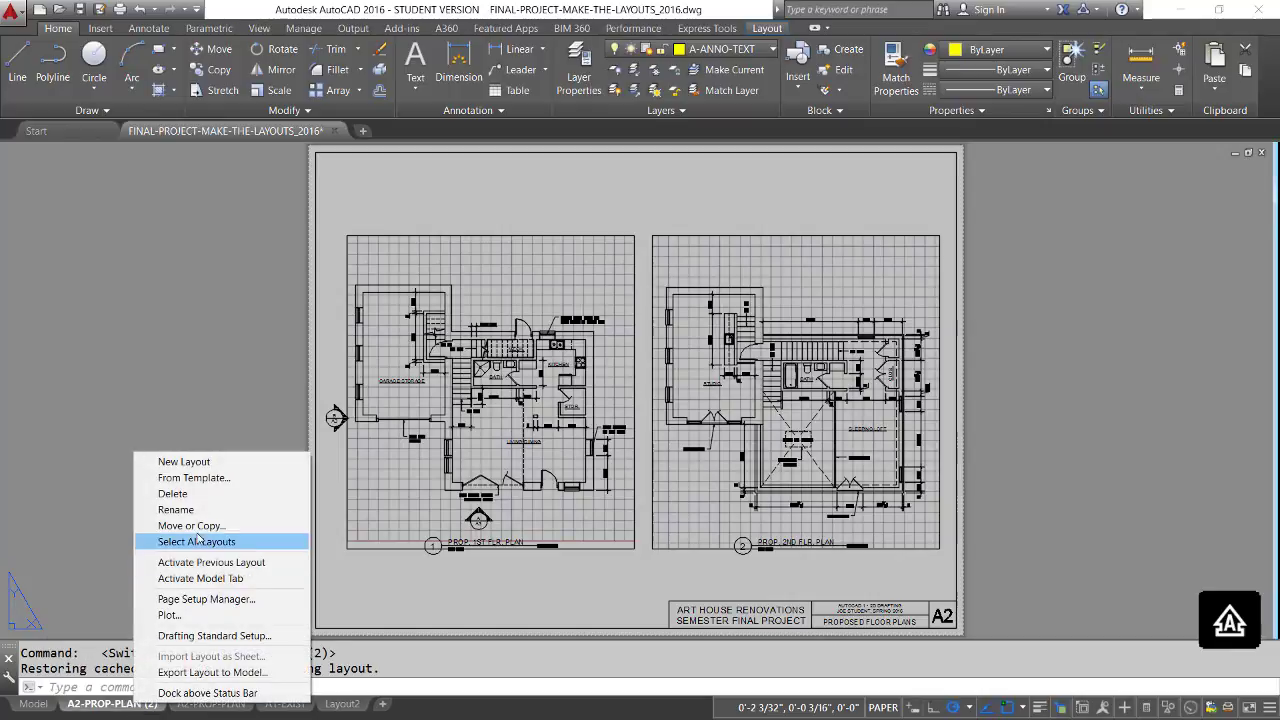
left_click(177, 510)
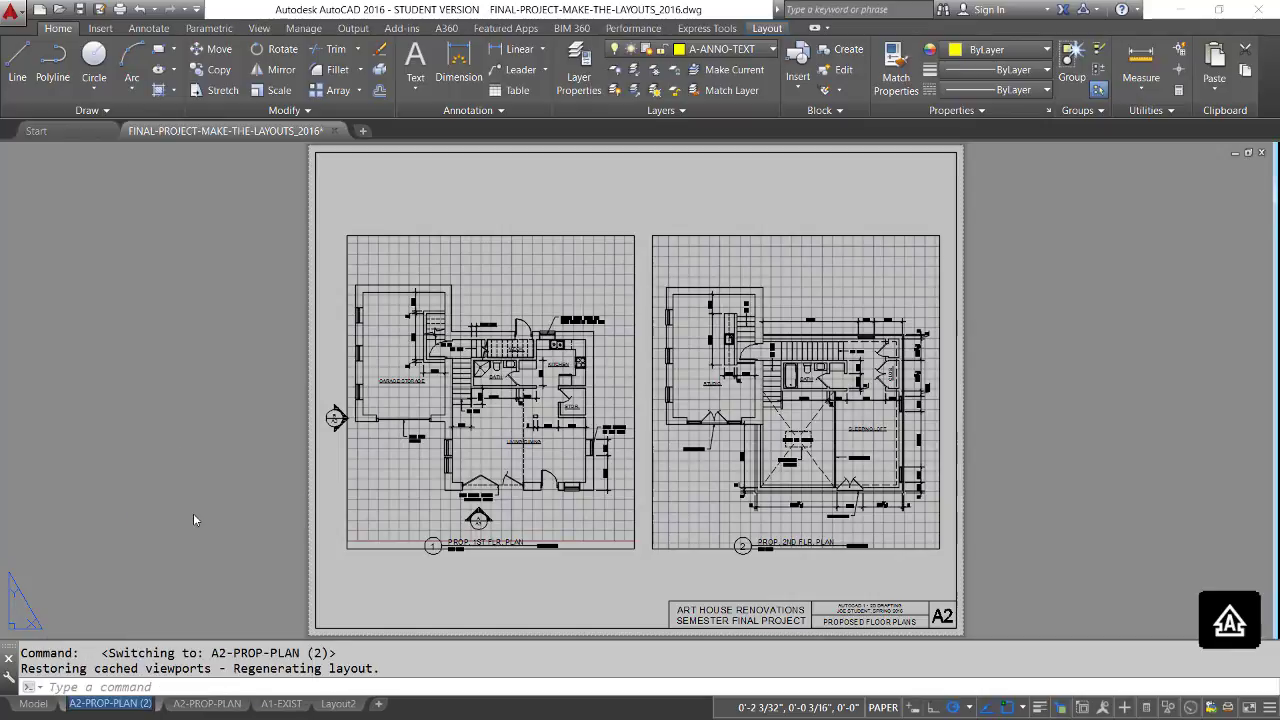
type("A3")
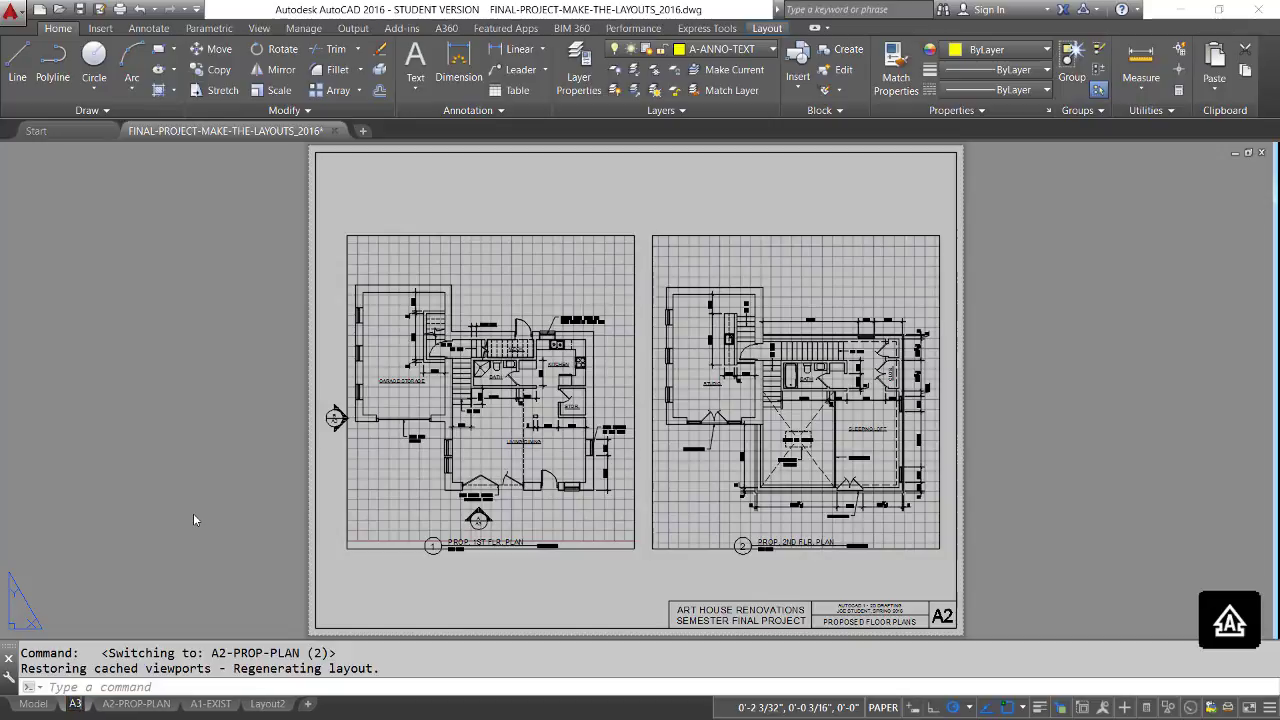
type("-PROP")
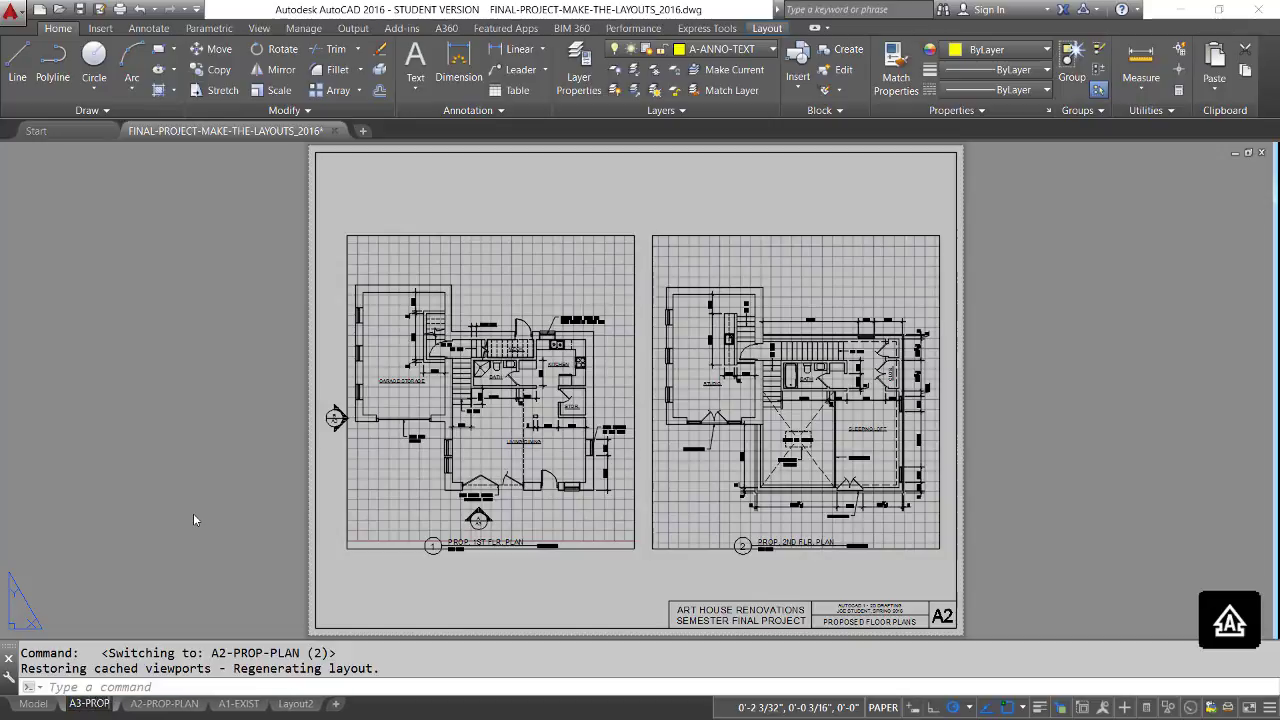
type("-ELE")
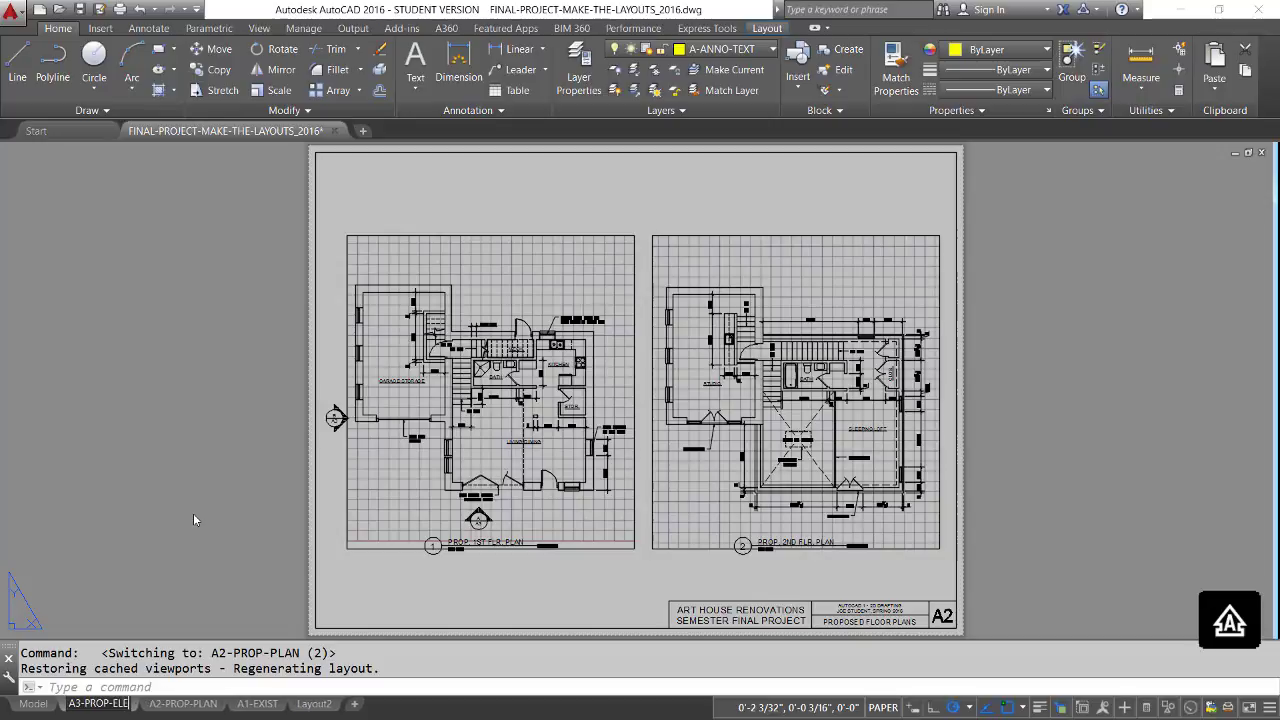
type("V")
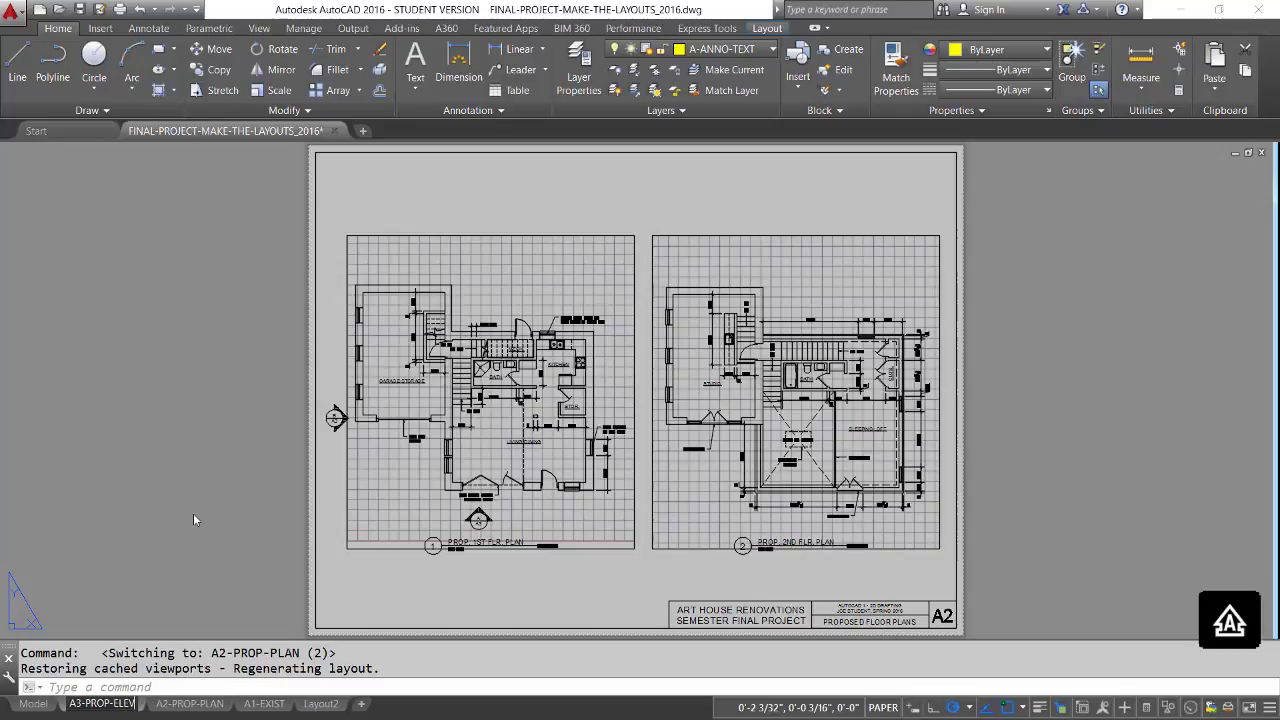
key("Return")
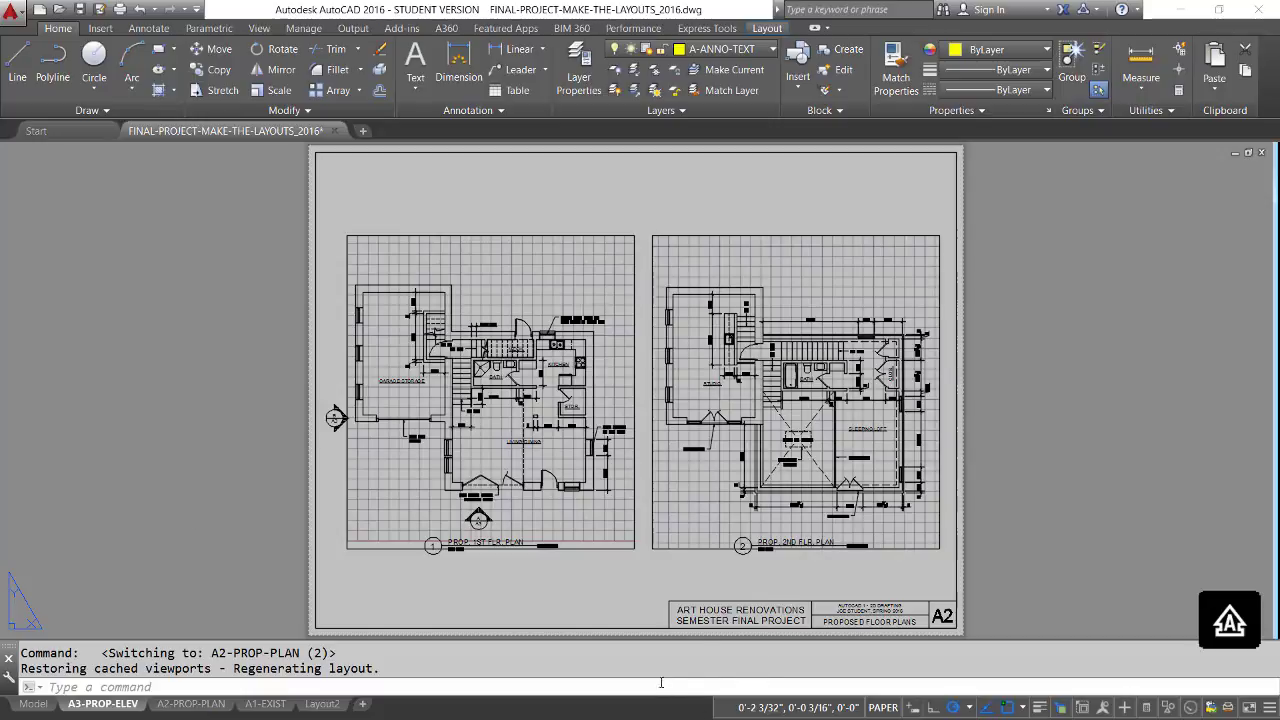
Open the title block's attributes on the new sheet and set the sheet number to A3.
left_click(764, 597)
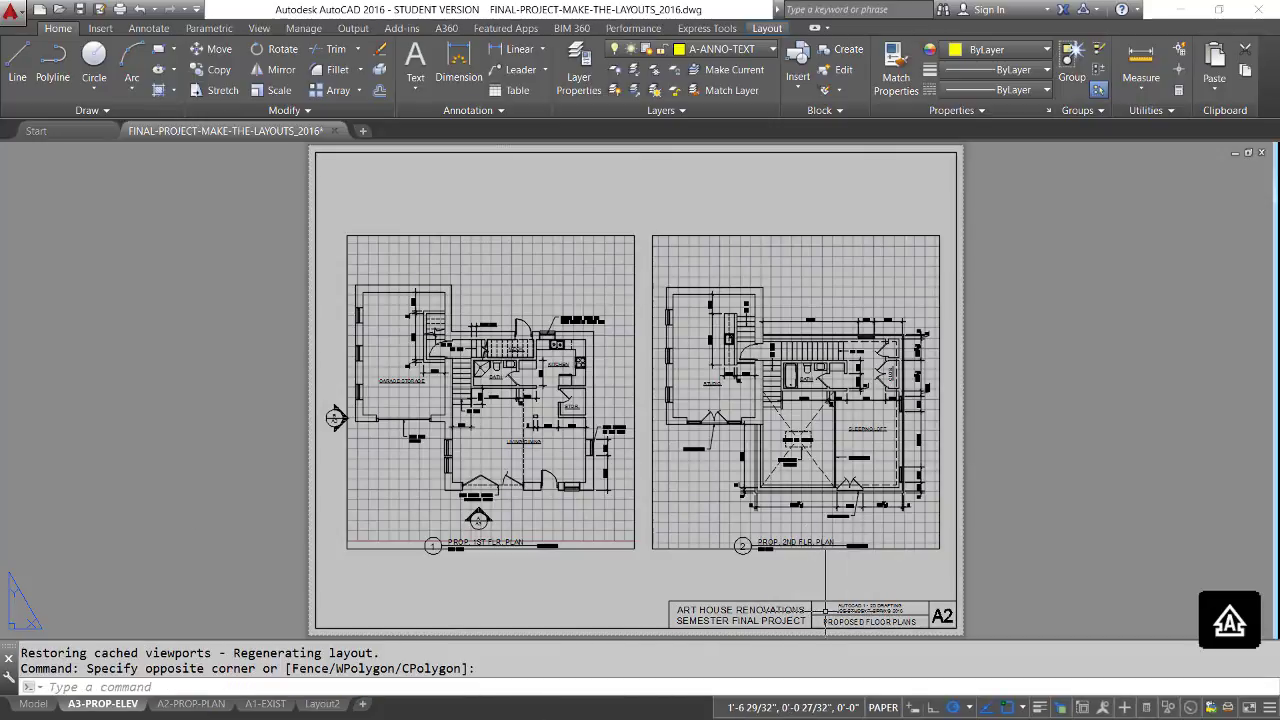
scroll(825, 606, "up", 6)
middle_click_drag(825, 606, 674, 462)
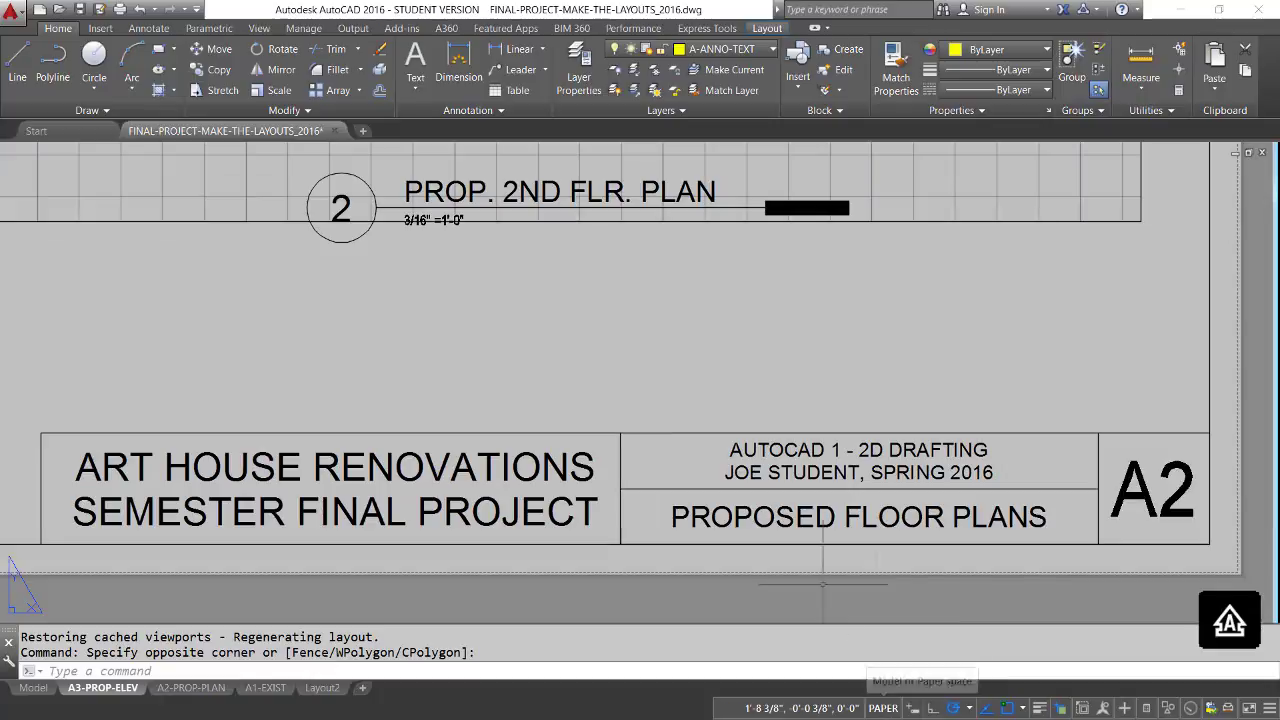
scroll(700, 350, "down", 6)
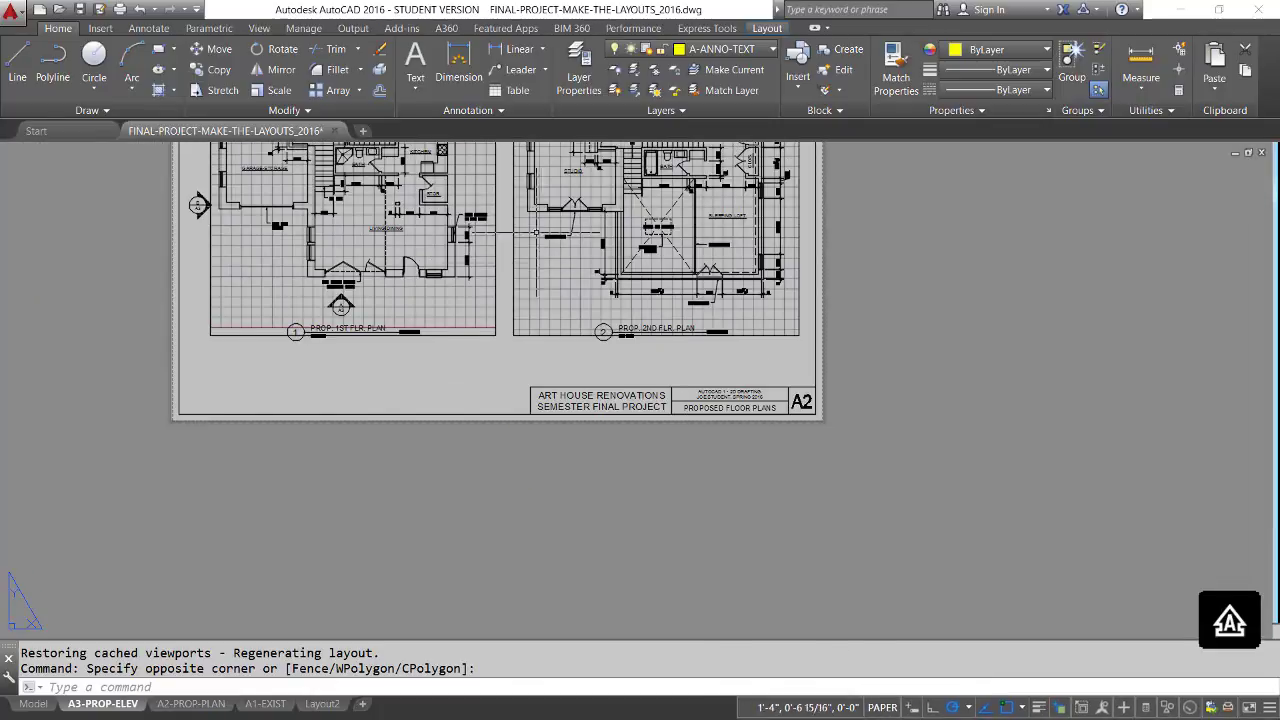
scroll(692, 407, "up", 3)
scroll(692, 407, "up", 2)
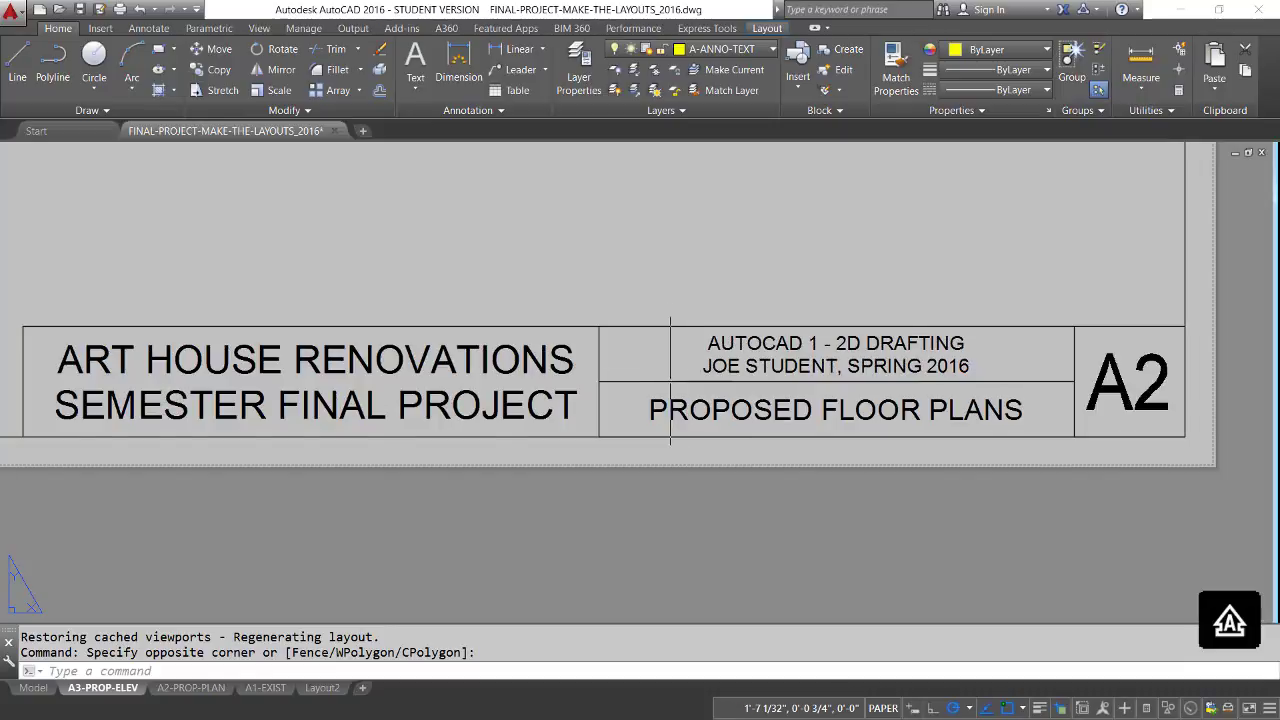
left_click(668, 382)
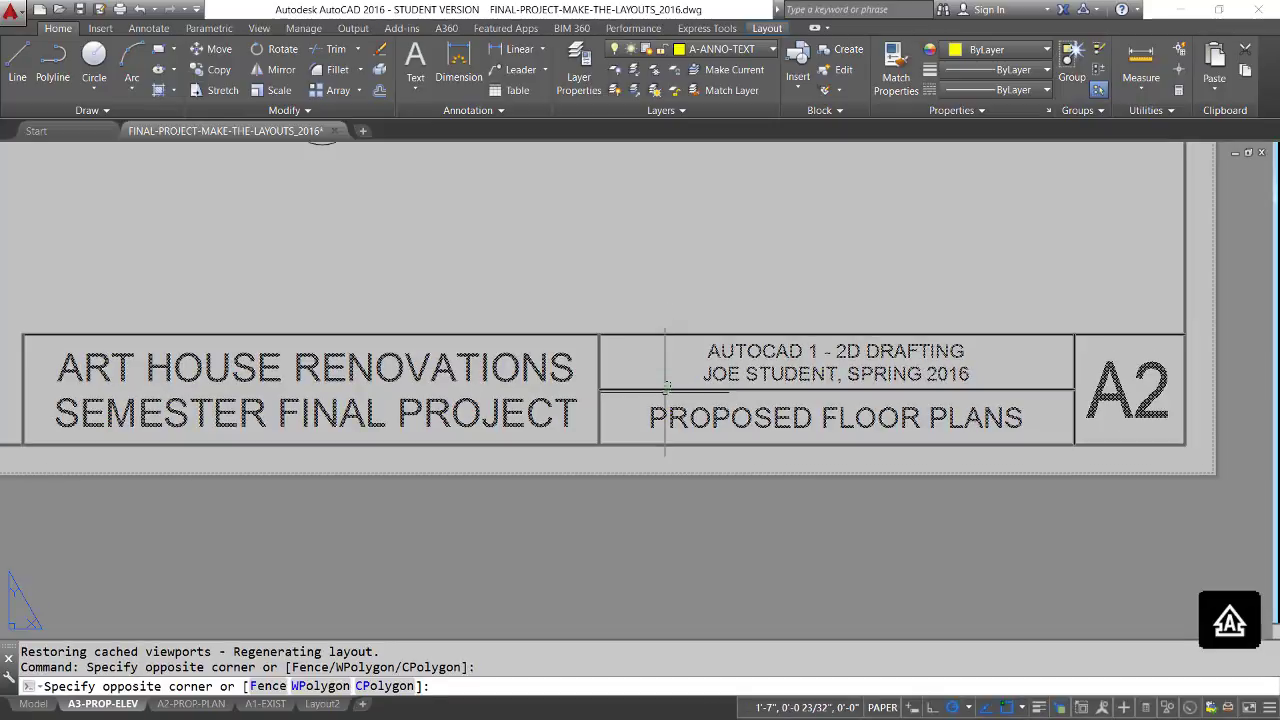
left_click(667, 387)
double_click(668, 387)
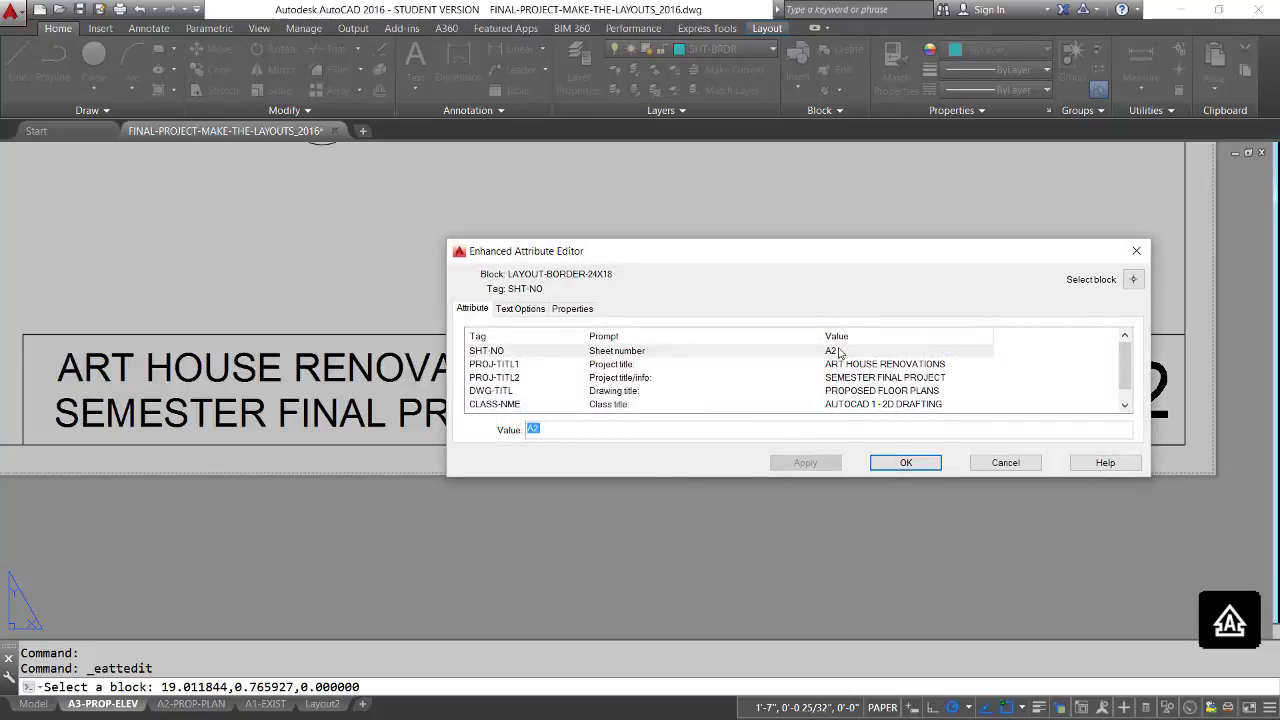
left_click(838, 352)
double_click(532, 430)
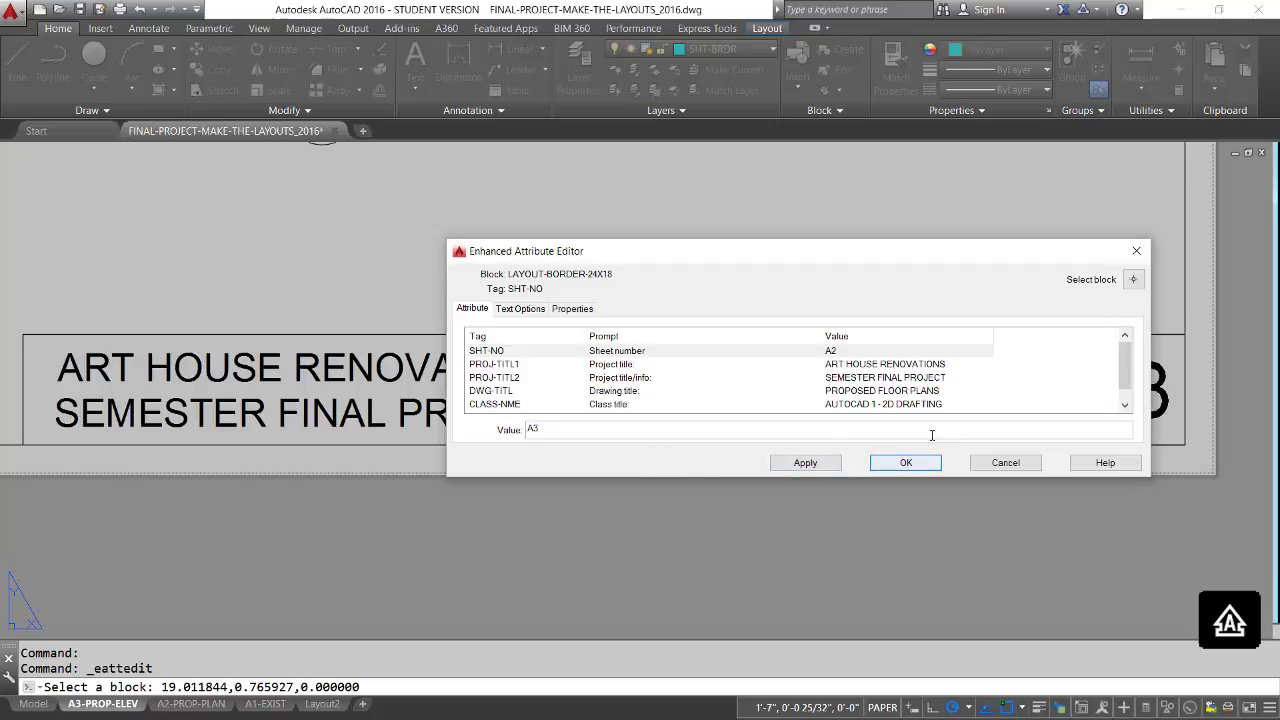
Set the title block's drawing title to PROPOSED ELEVATIONS and apply the attribute changes.
left_click(897, 394)
left_click(613, 431)
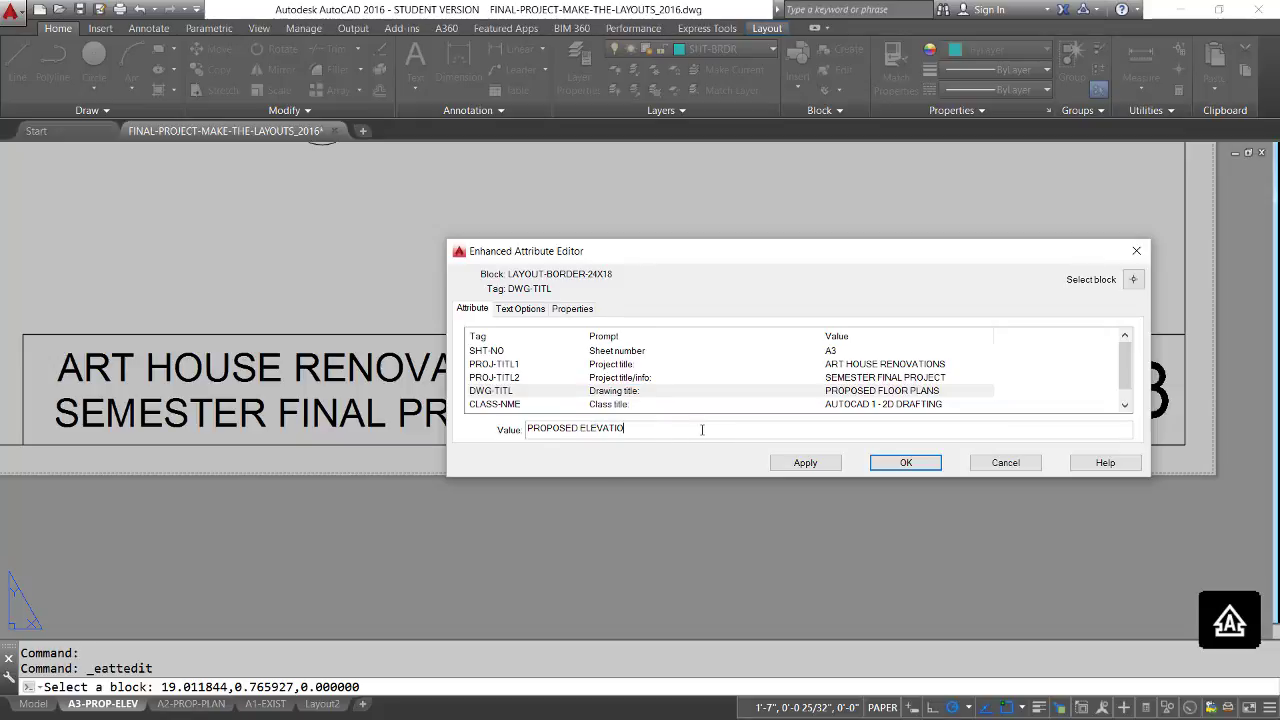
left_click(906, 463)
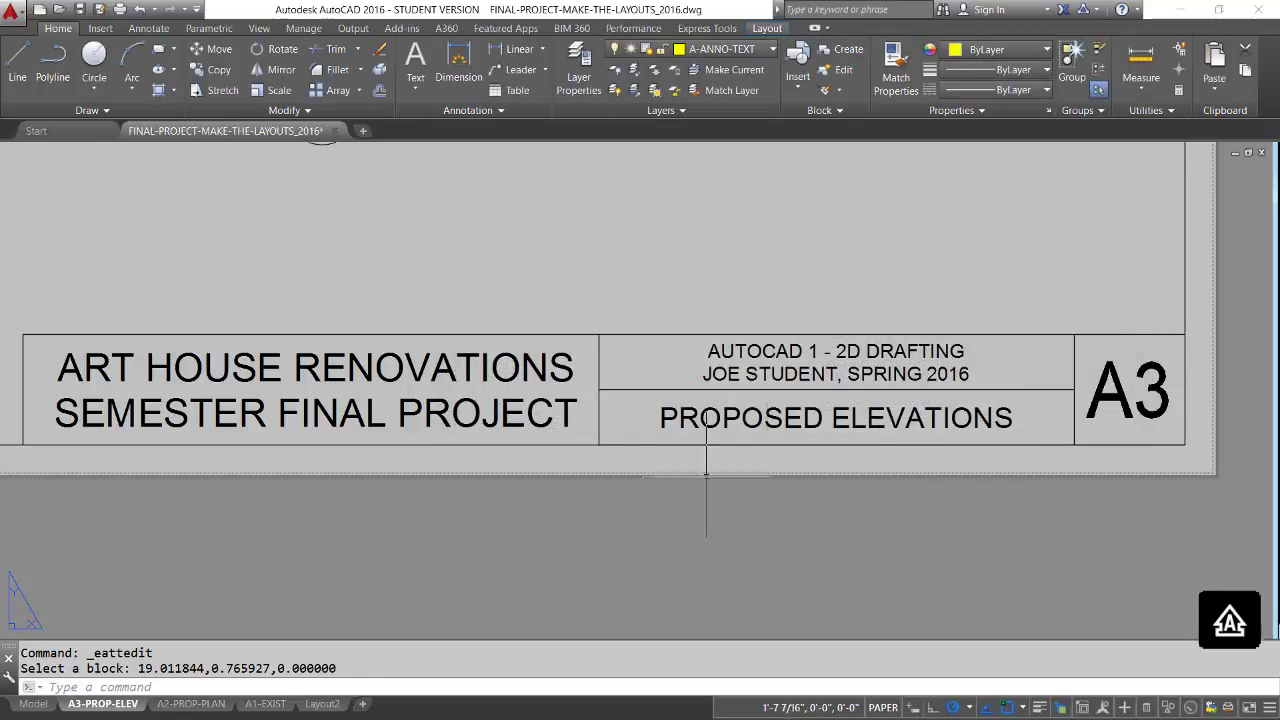
Reframe the PROP. 1ST FLR. PLAN viewport on the gabled elevation above the proposed plans using dynamic zoom.
type("z")
key("Return")
type("A")
key("Return")
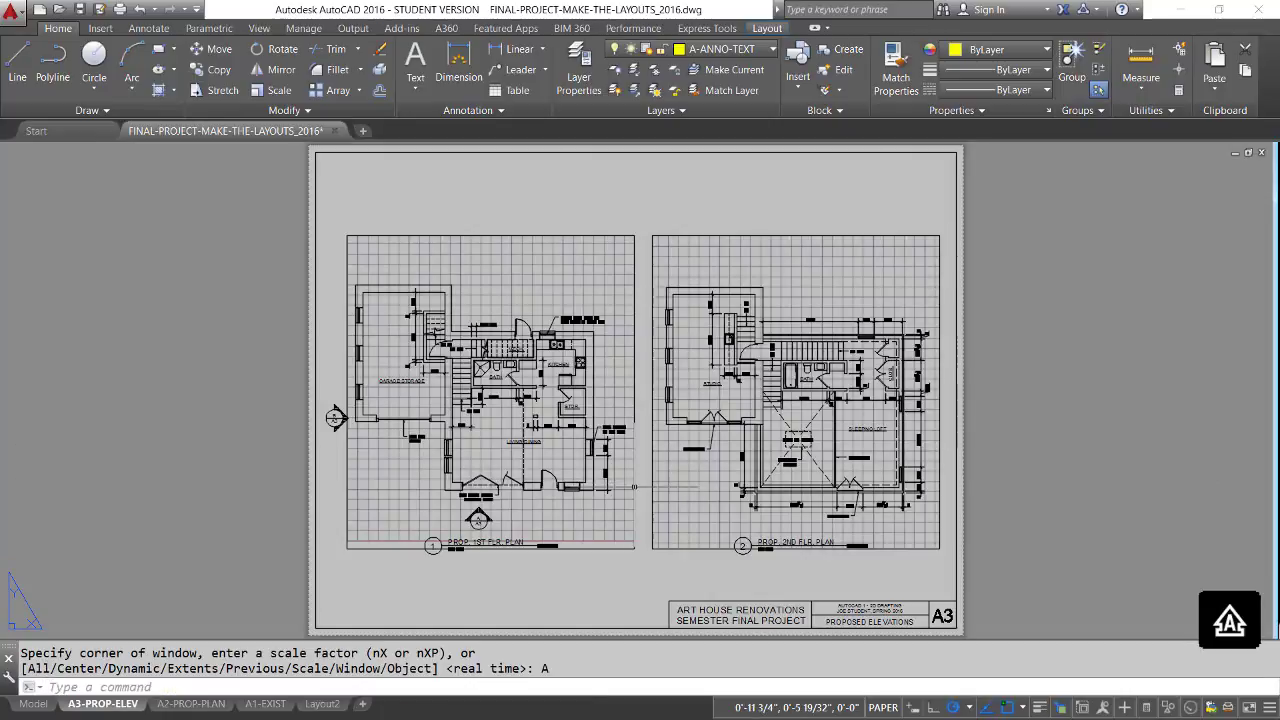
double_click(583, 510)
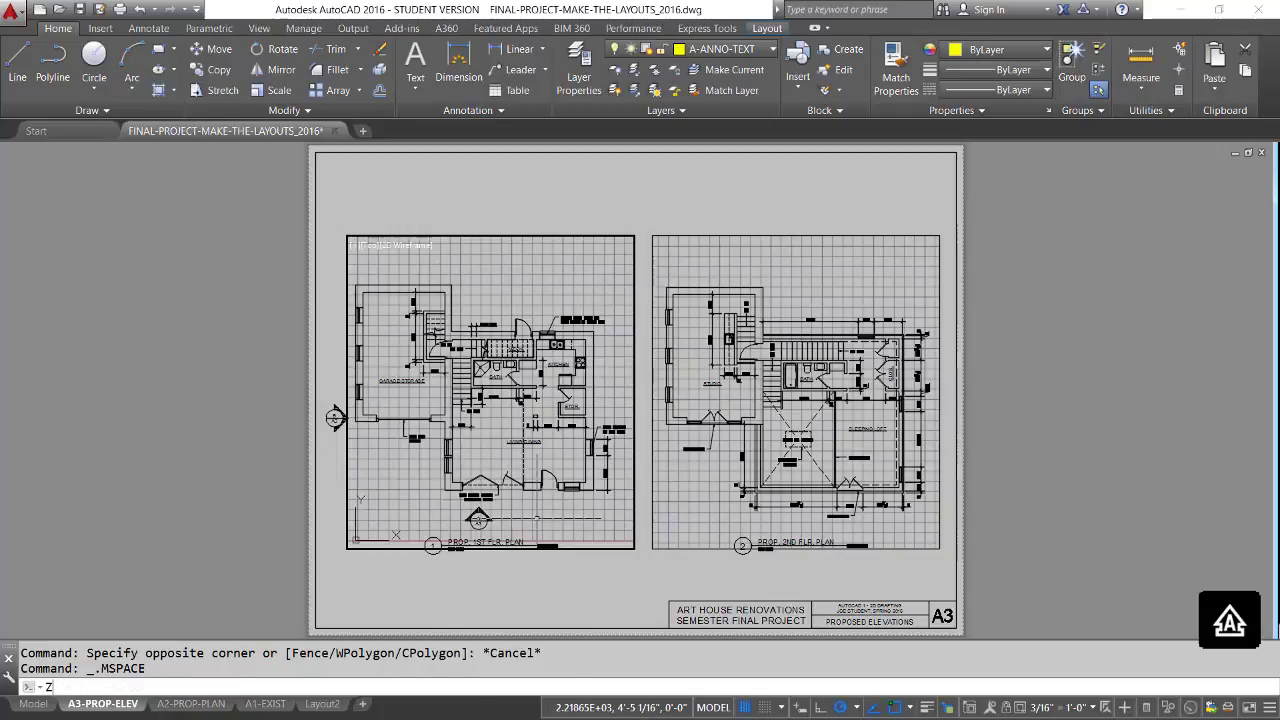
type("Z")
key("Return")
type("D")
key("Return")
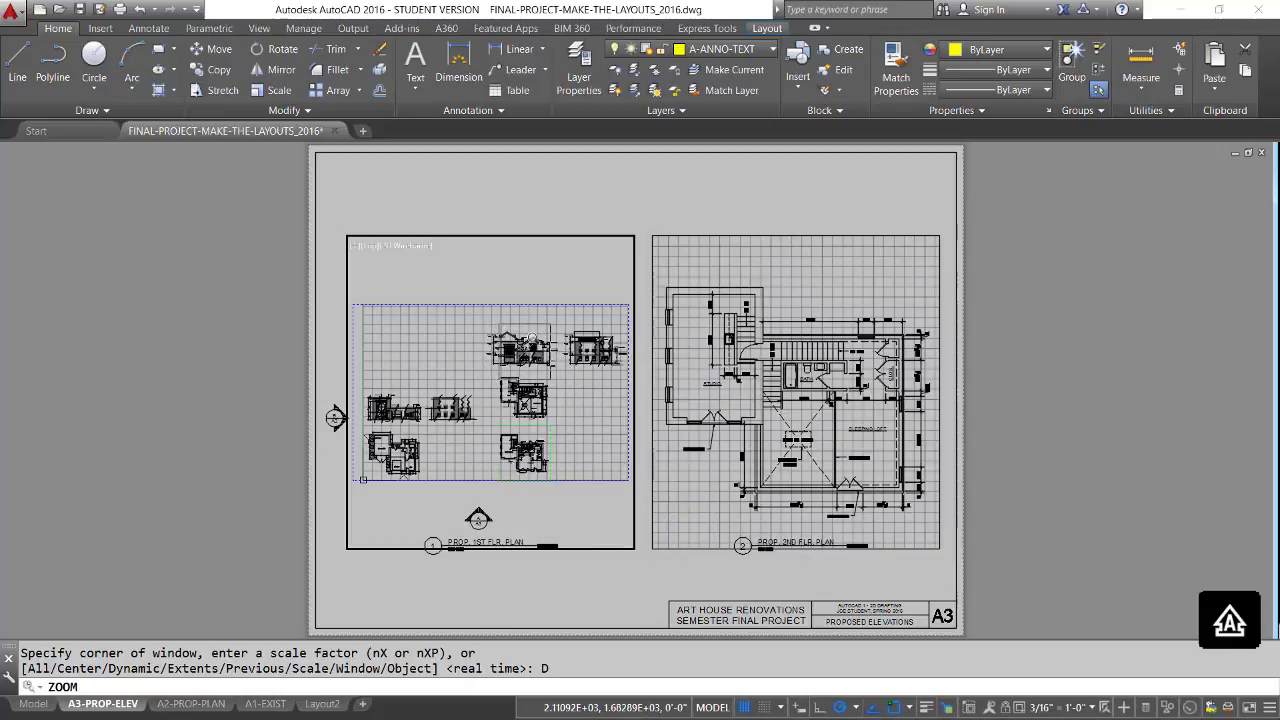
key("Return")
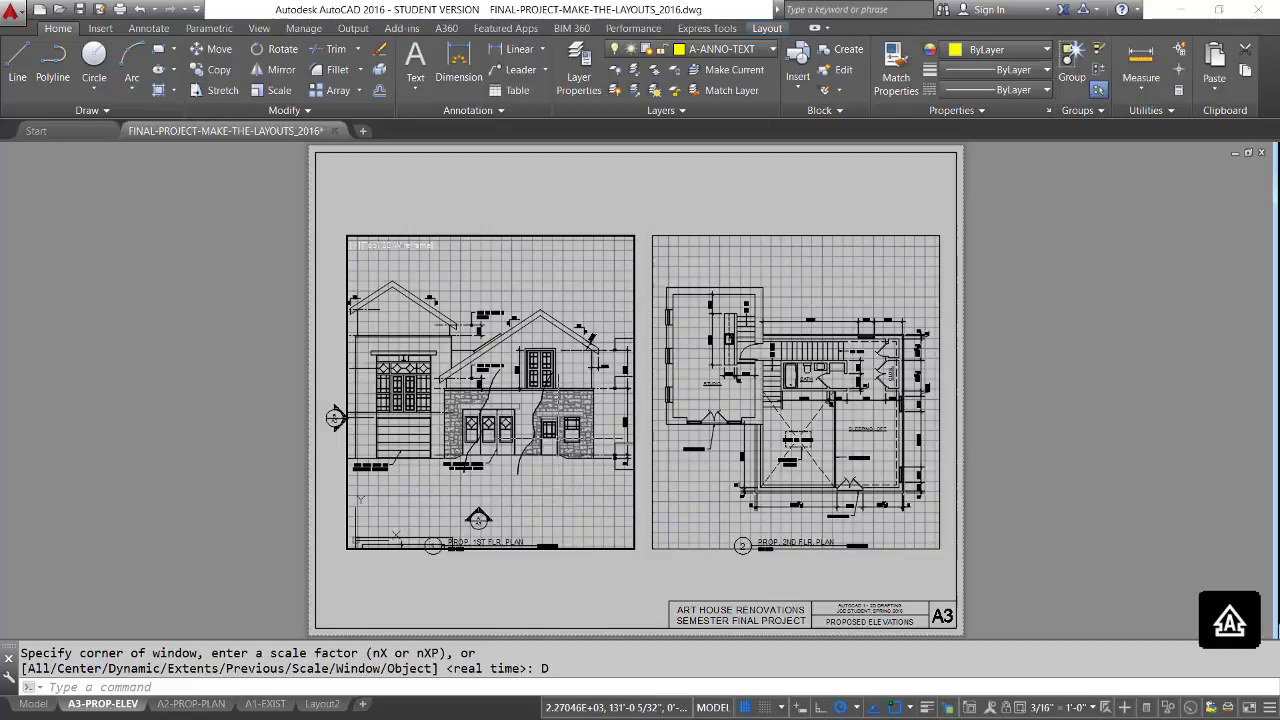
Reframe the PROP. 2ND FLR. PLAN viewport on the far-right elevation using dynamic zoom, and return to paper space.
left_click(700, 490)
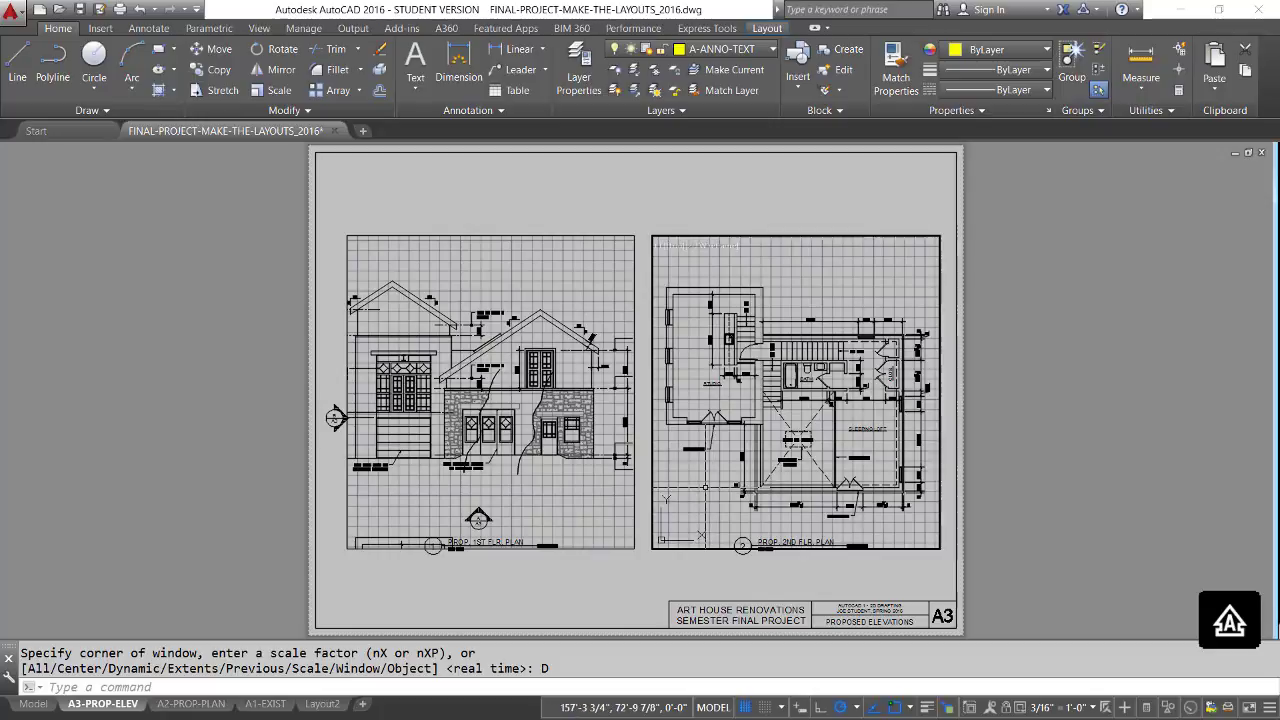
type("Z")
key("Return")
type("D")
key("Return")
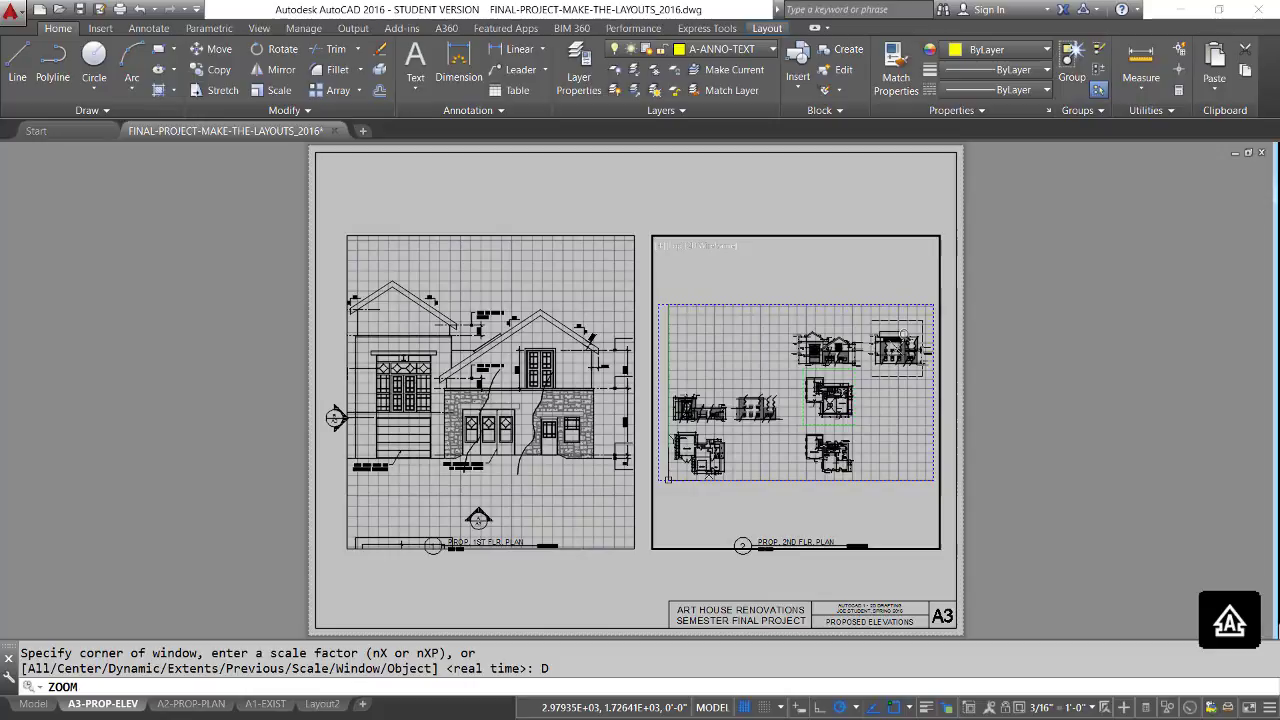
key("Return")
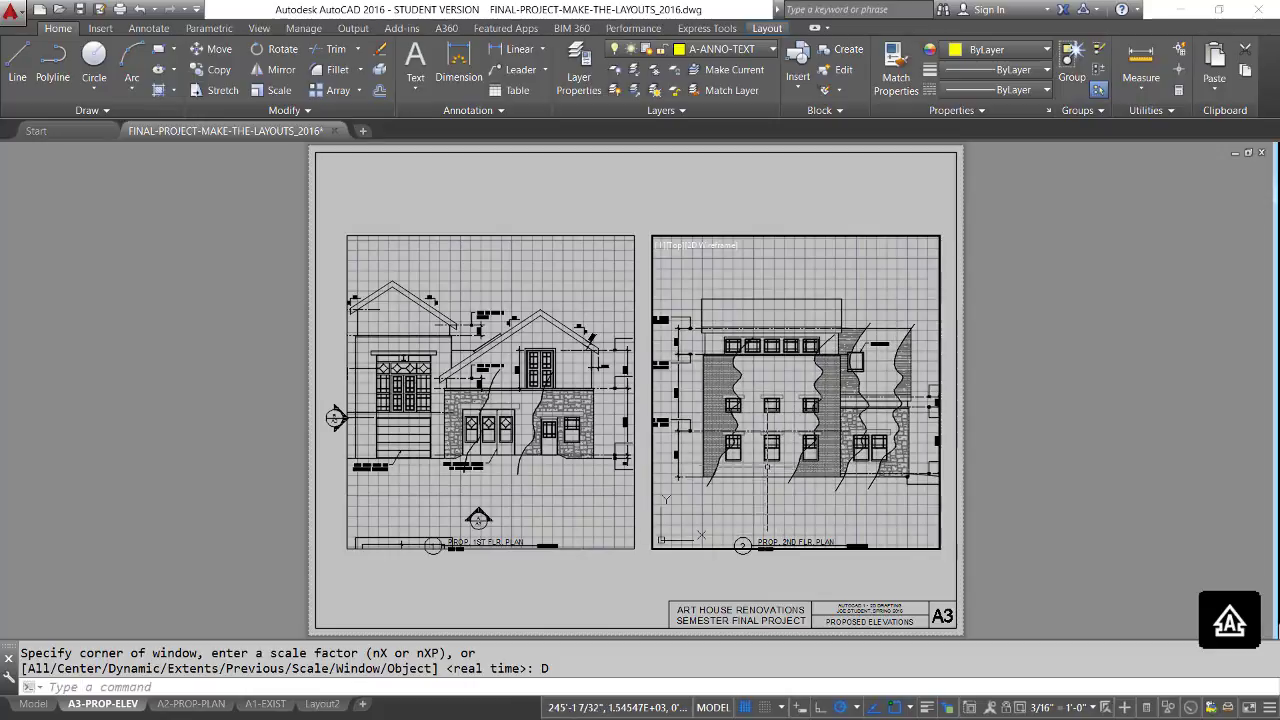
left_click(712, 707)
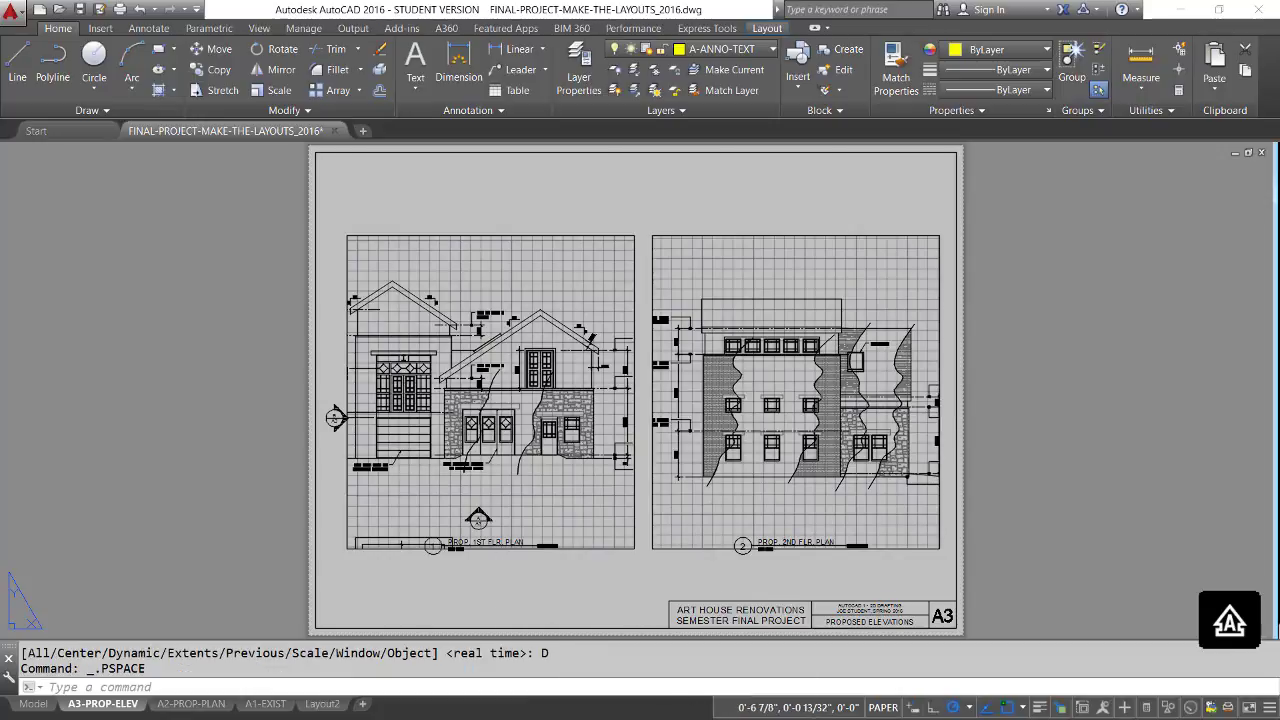
Shorten the gabled elevation's viewport by raising its bottom edge about 2 1/2" and lowering its top edge about 1 3/16".
left_click(347, 531)
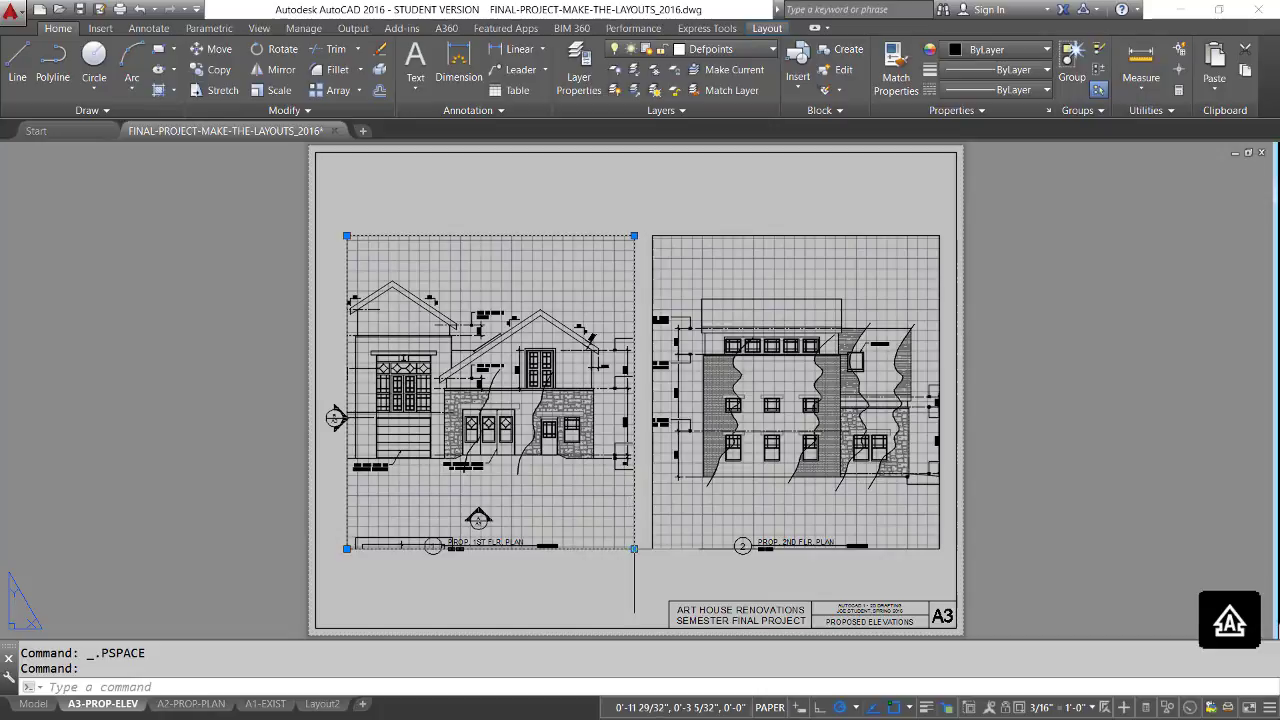
left_click(634, 548)
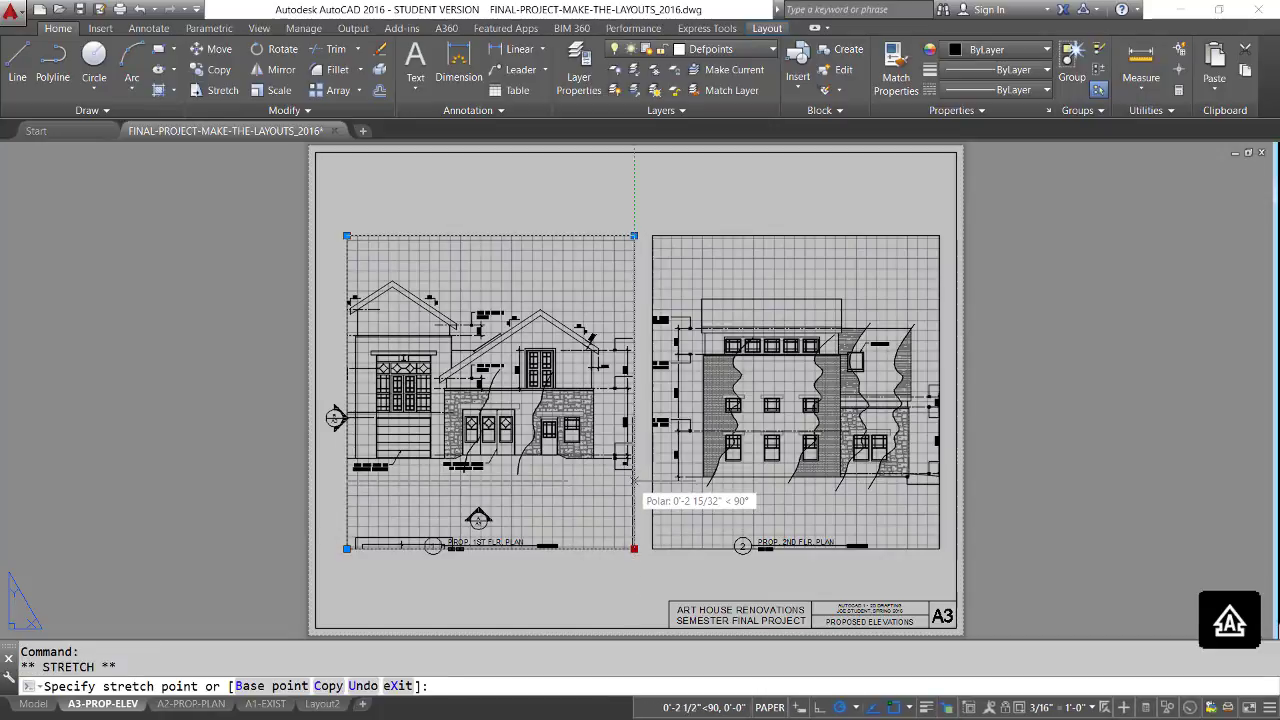
left_click(634, 480)
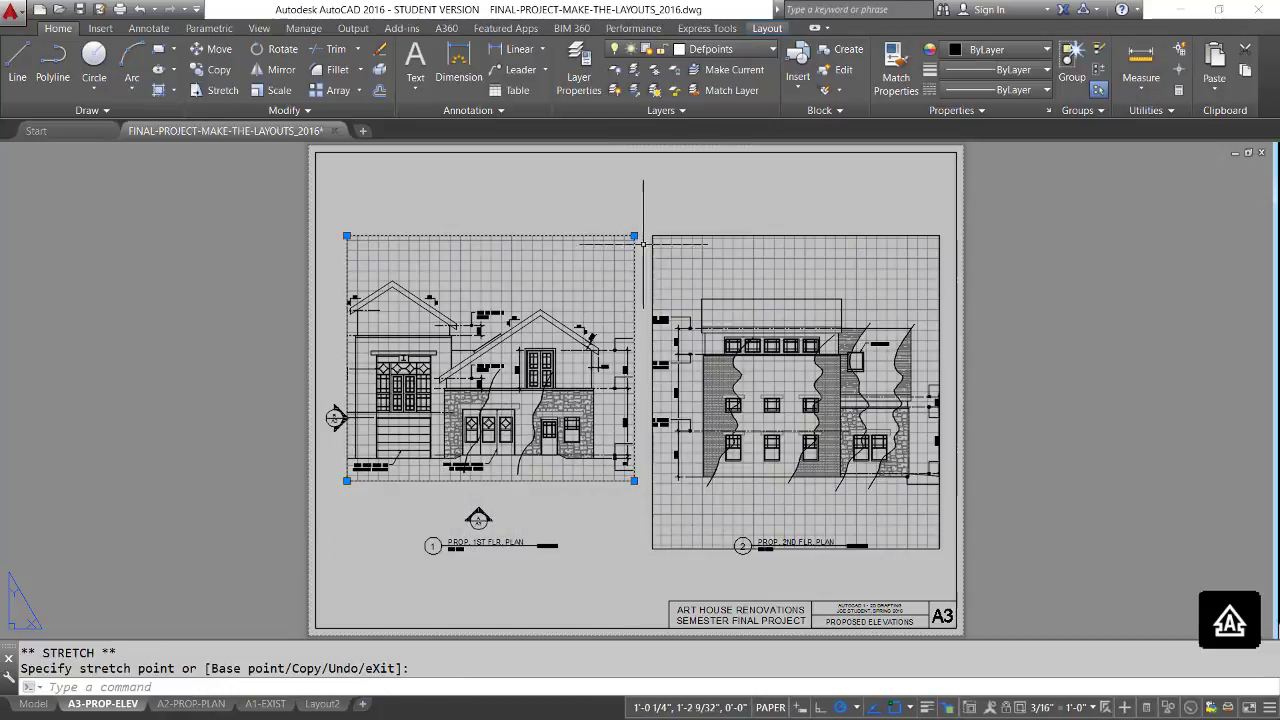
left_click(634, 236)
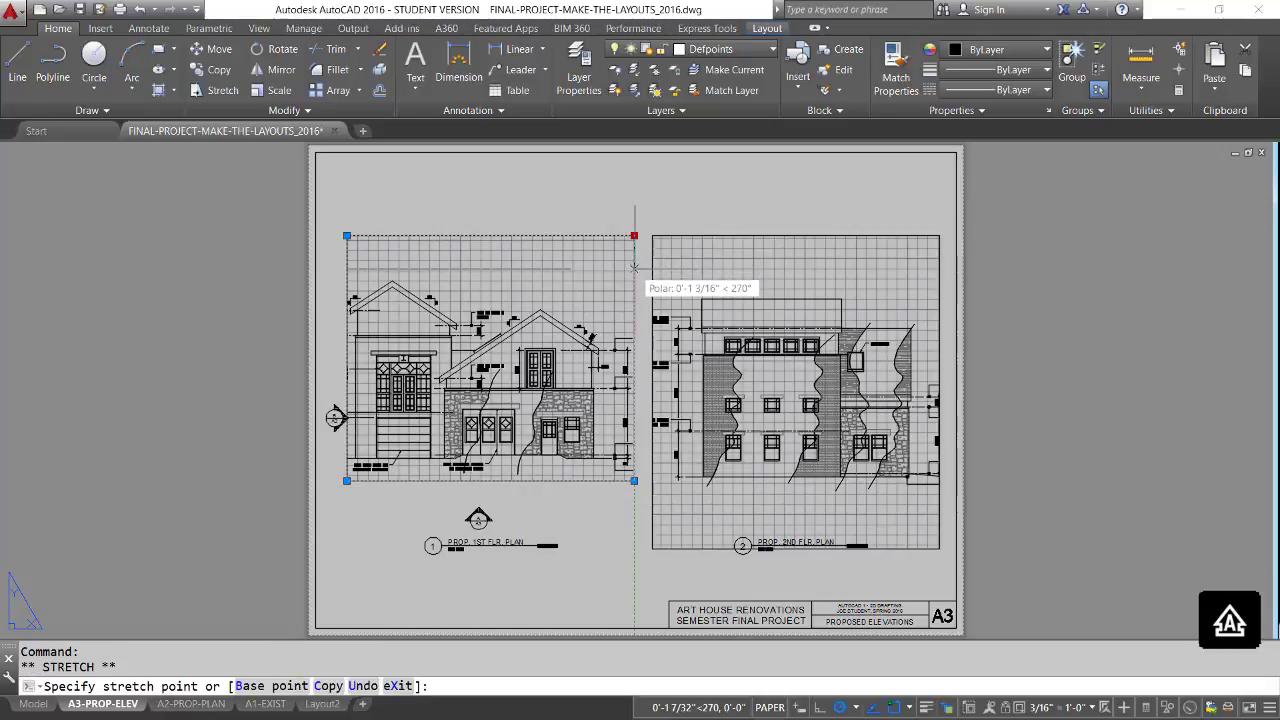
left_click(634, 268)
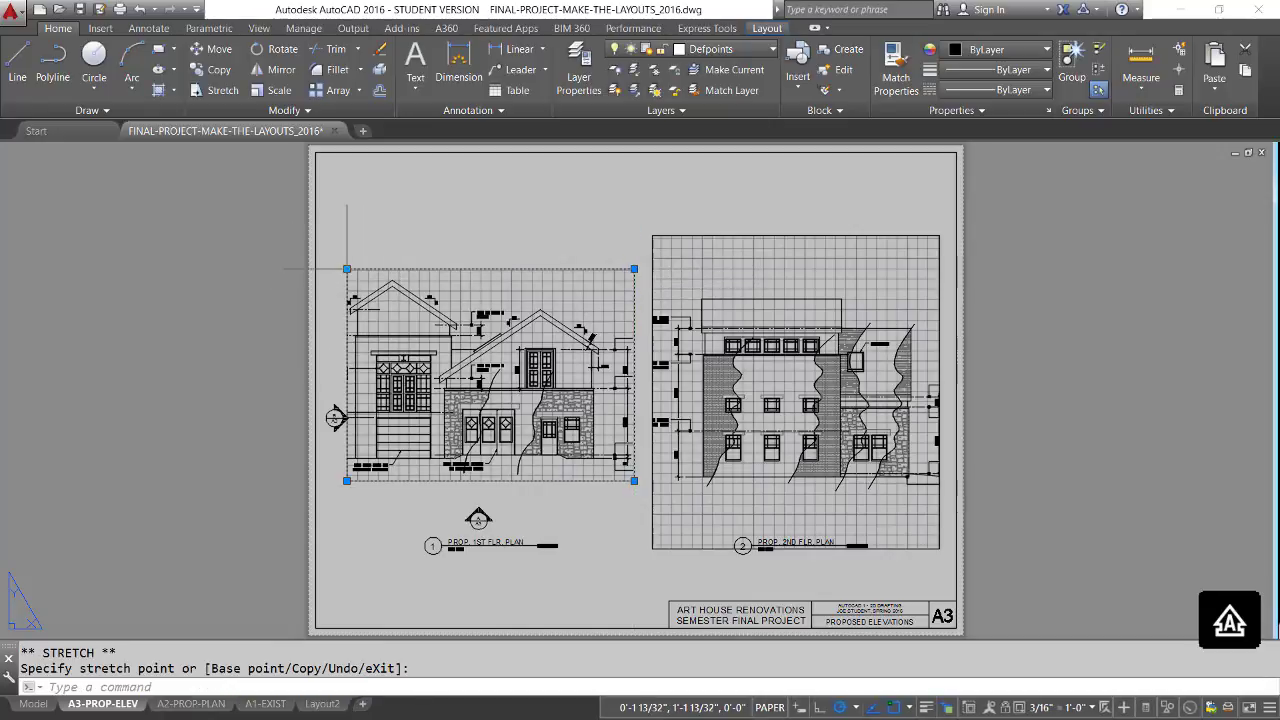
Widen the gabled elevation's viewport on both sides and move it up into the sheet's upper-left corner.
left_click(346, 268)
left_click(316, 268)
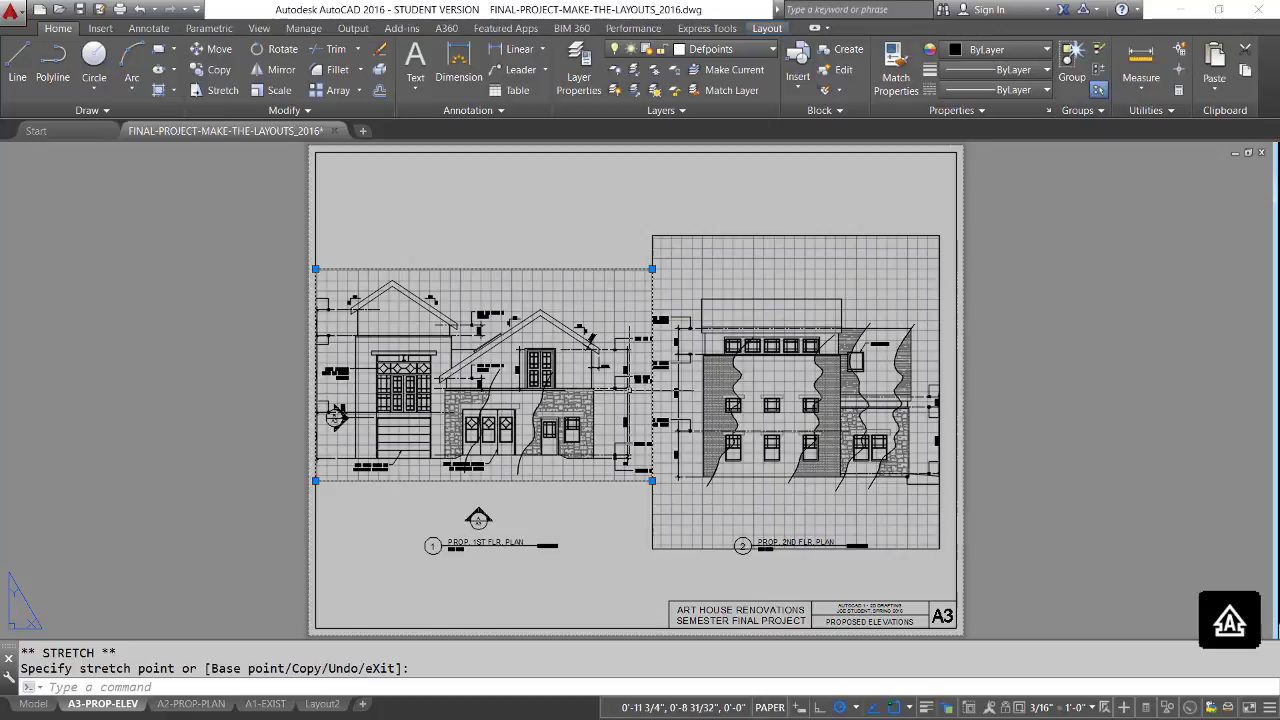
type("m")
key("Return")
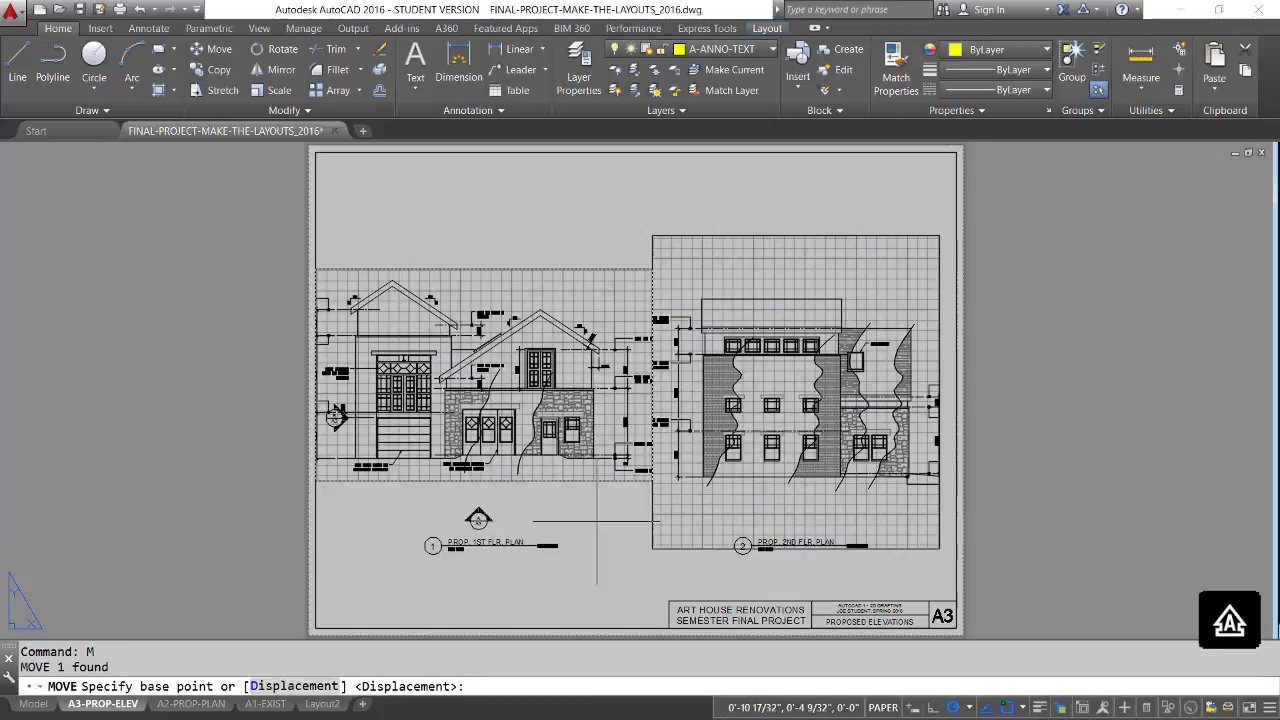
left_click(605, 515)
left_click(614, 402)
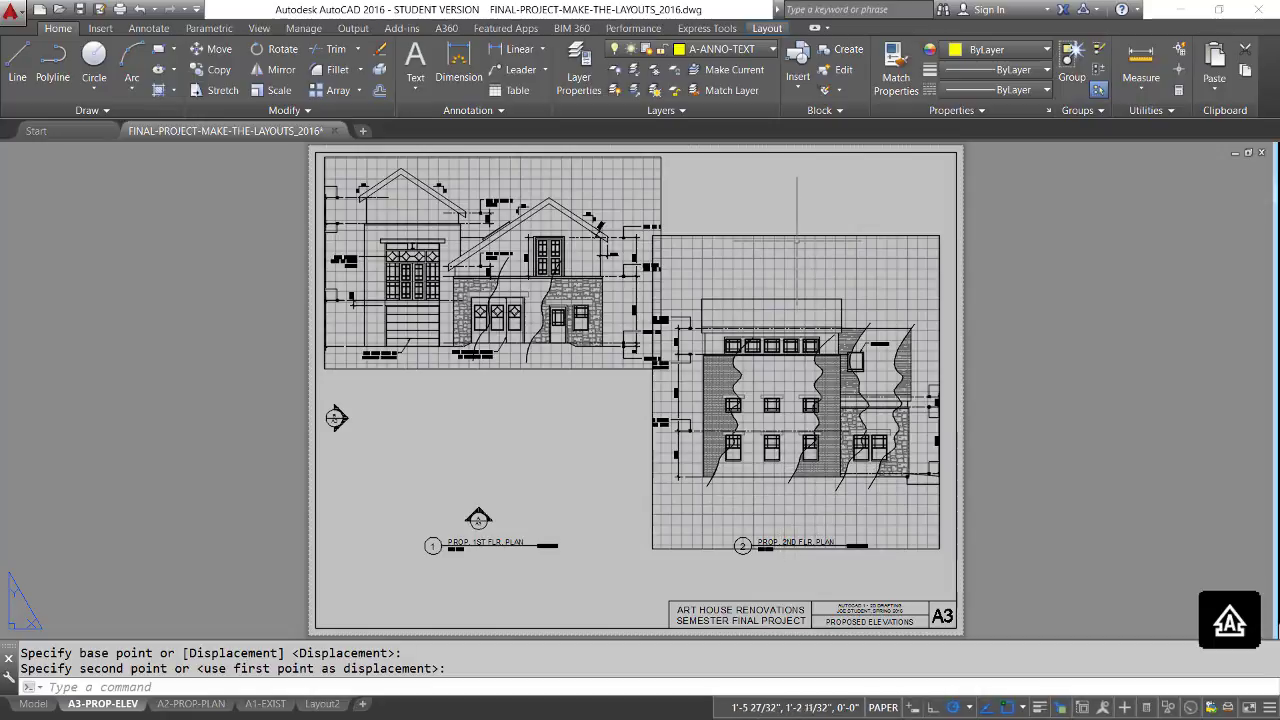
Shorten the flat-roofed elevation's viewport by lowering its top edge about 1 25/32" and raising its bottom edge by a similar amount.
left_click(939, 237)
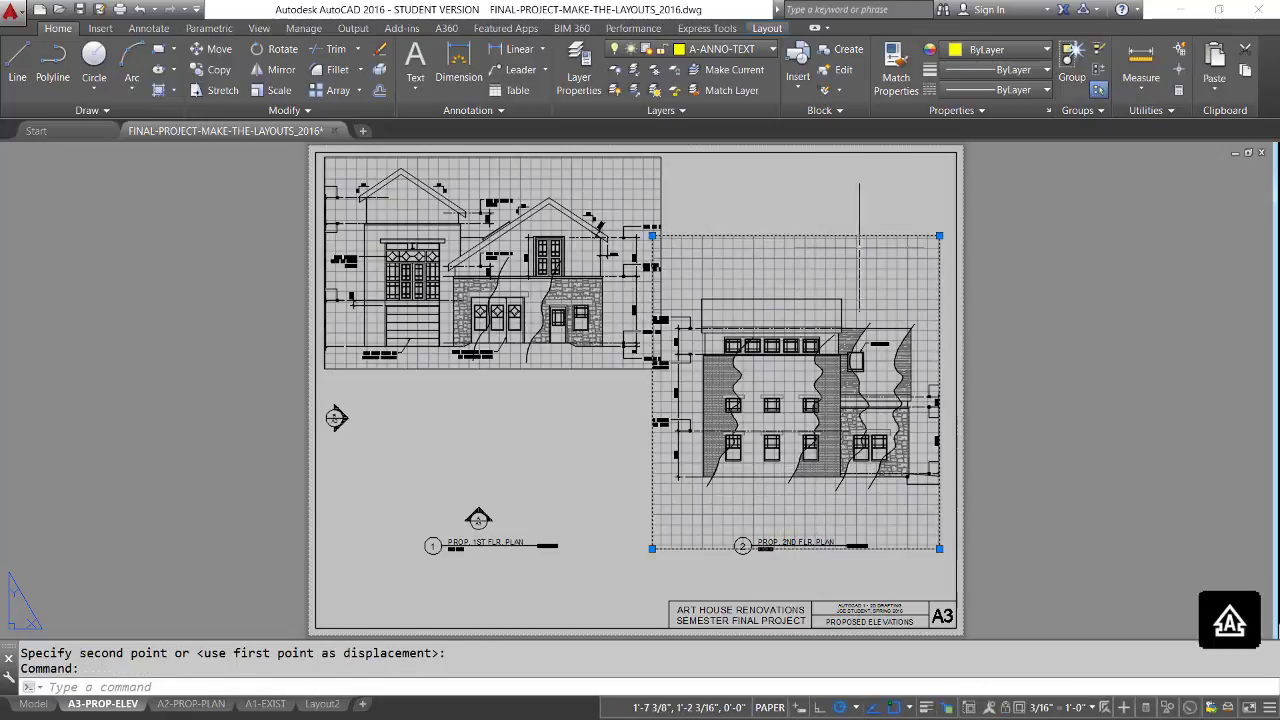
left_click(939, 237)
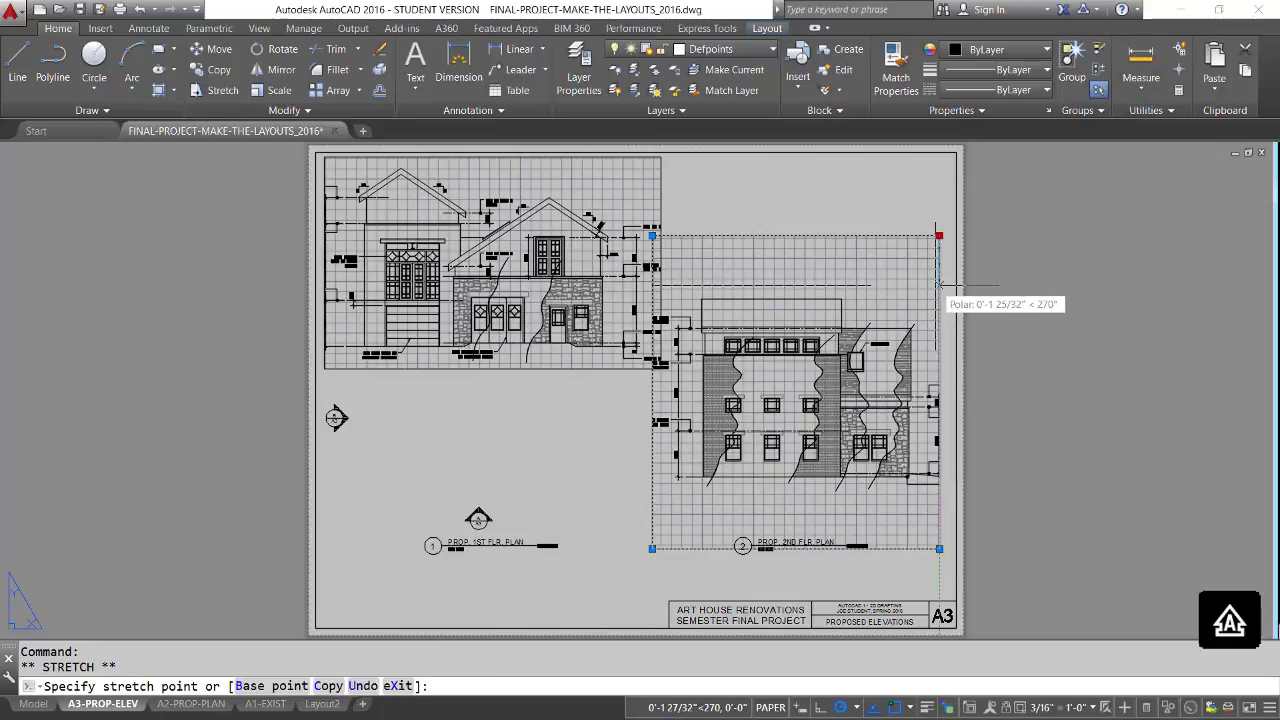
left_click(937, 285)
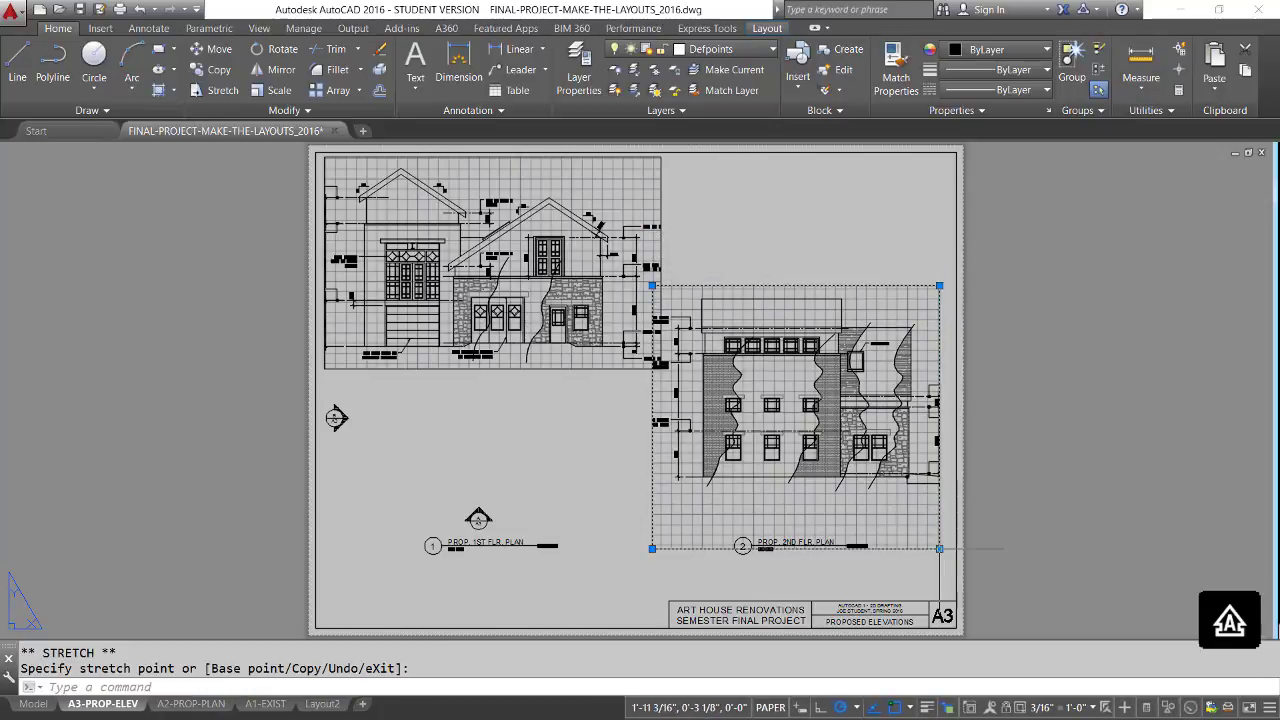
left_click(939, 497)
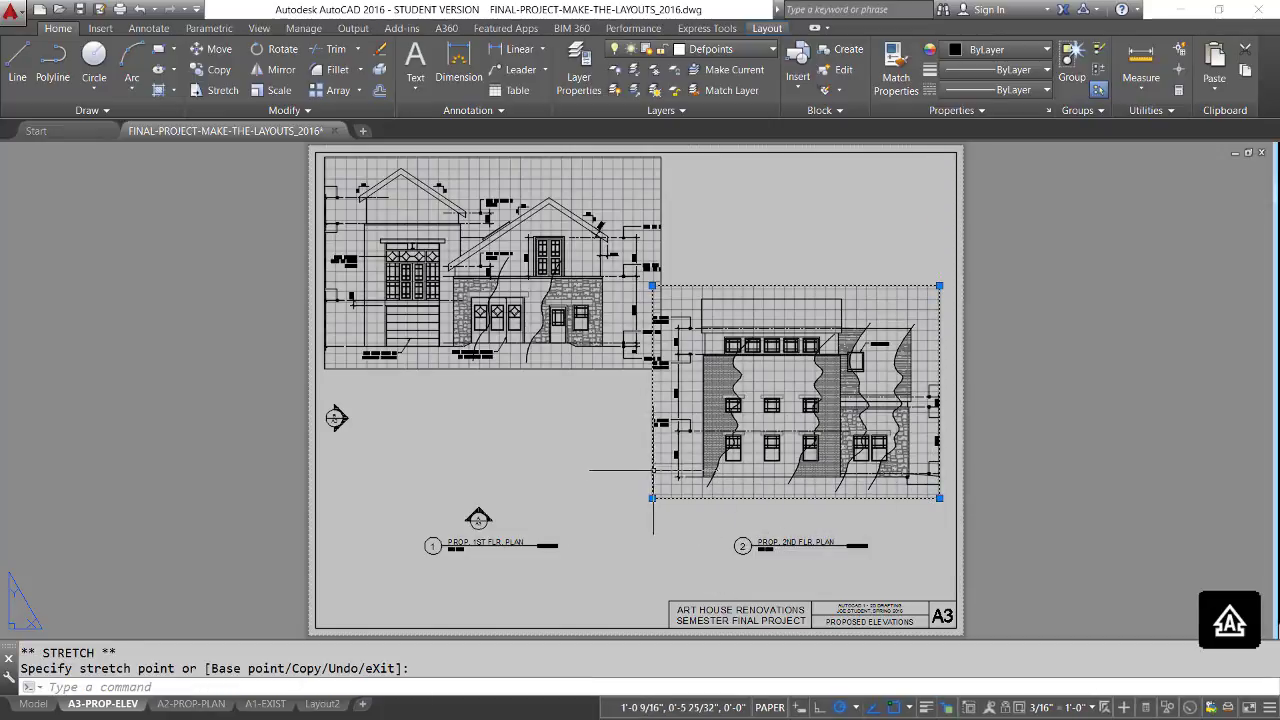
Widen the flat-roofed elevation's viewport on its left side and extend its right edge to the sheet border.
left_click(650, 497)
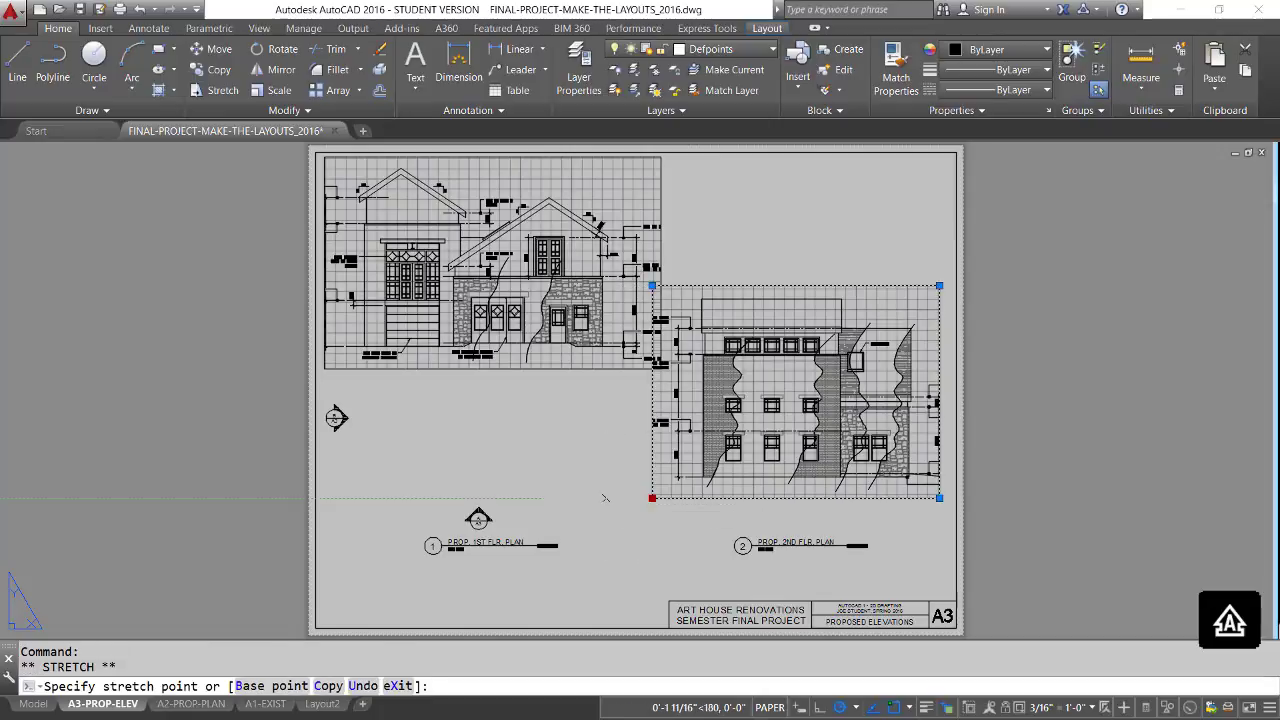
left_click(606, 497)
left_click(606, 497)
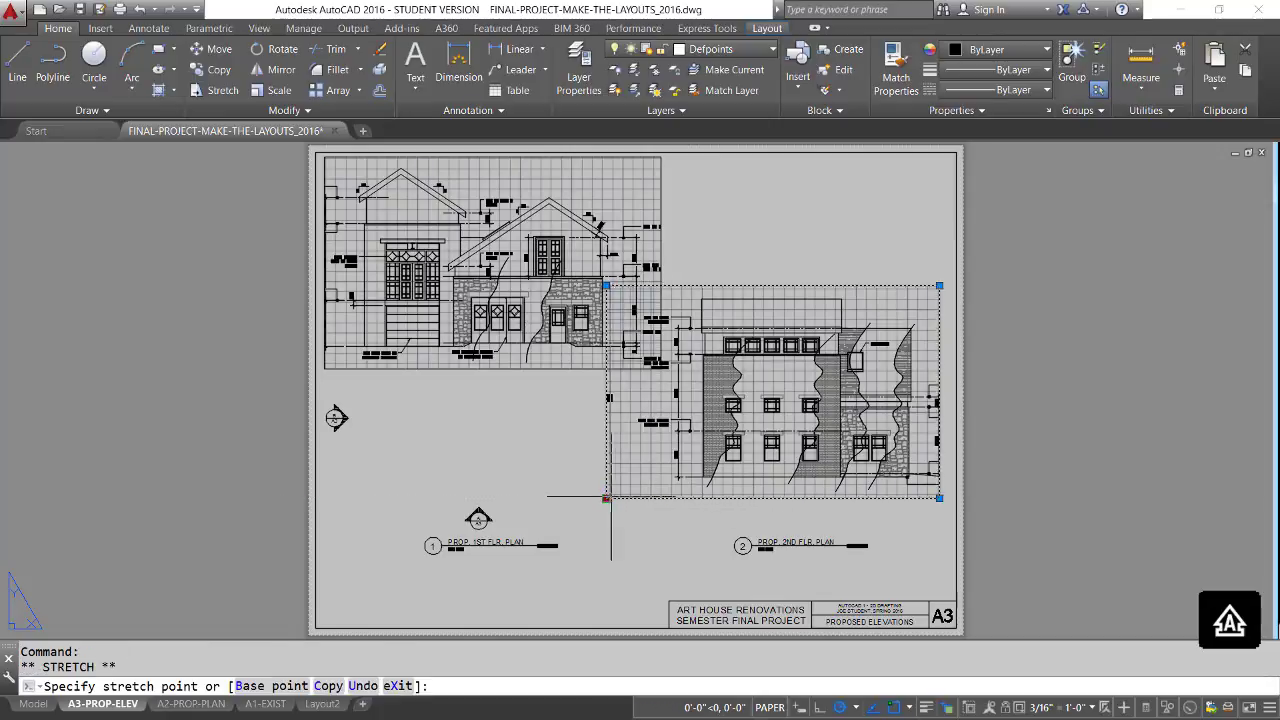
left_click(622, 497)
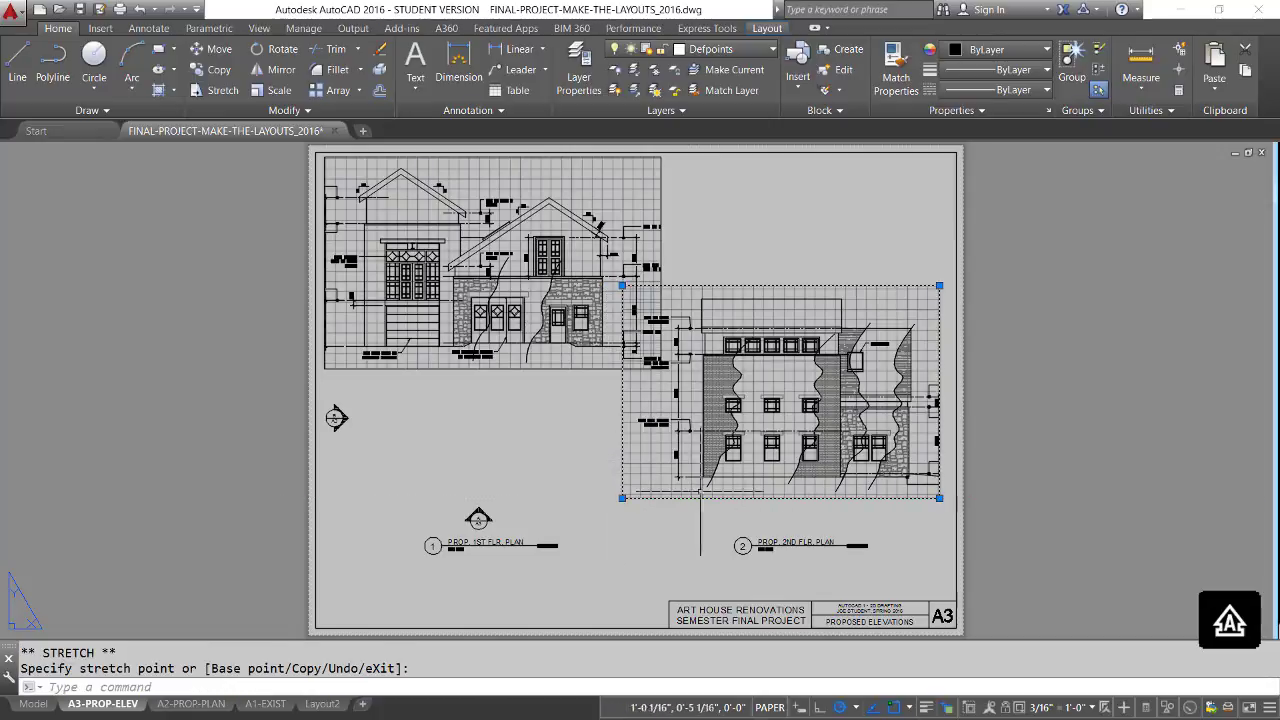
left_click(956, 497)
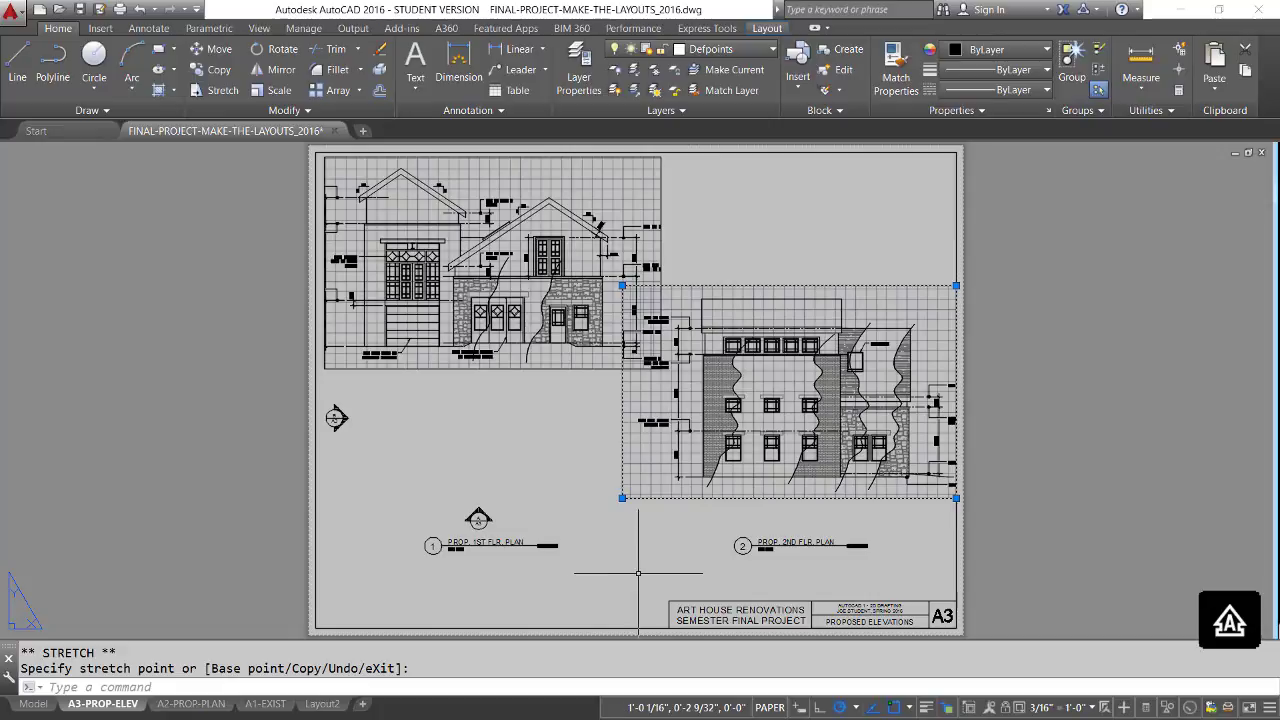
key("Escape")
key("Escape")
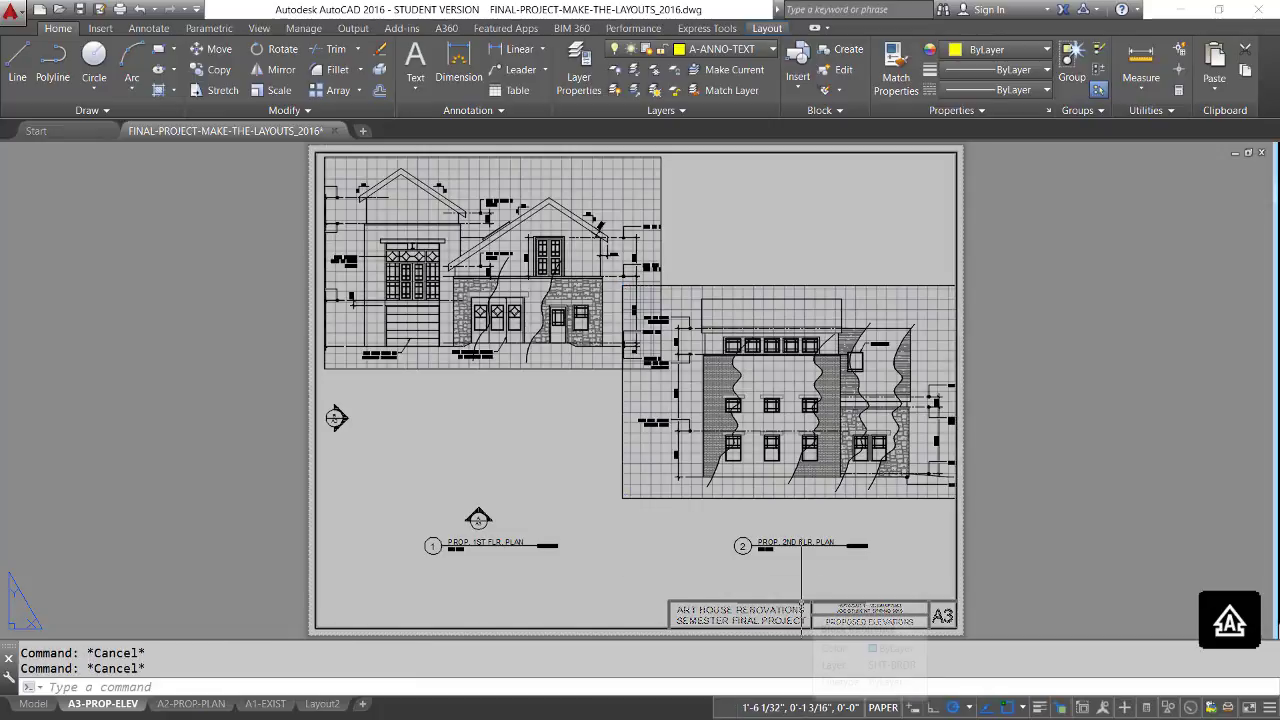
Move both drawing titles and the section marker above the first one horizontally off the right side of the sheet.
type("m")
key("Return")
left_click(873, 505)
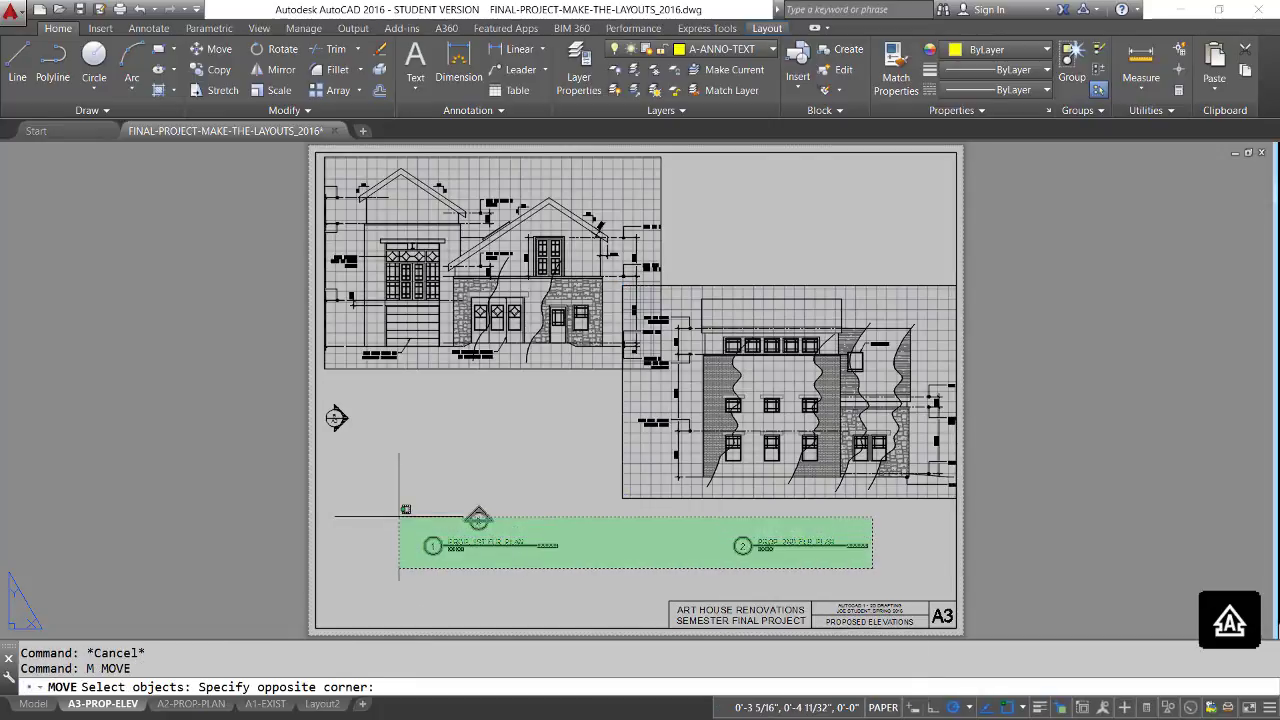
left_click(336, 570)
key("Return")
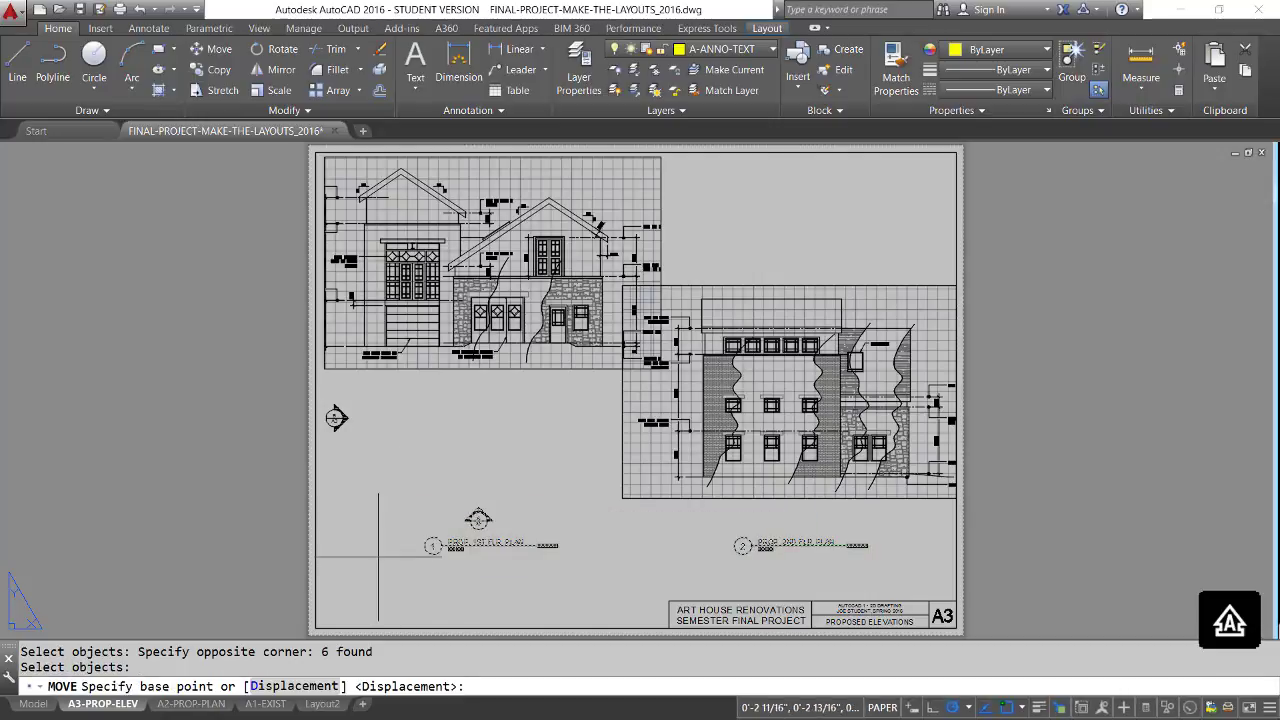
left_click(484, 554)
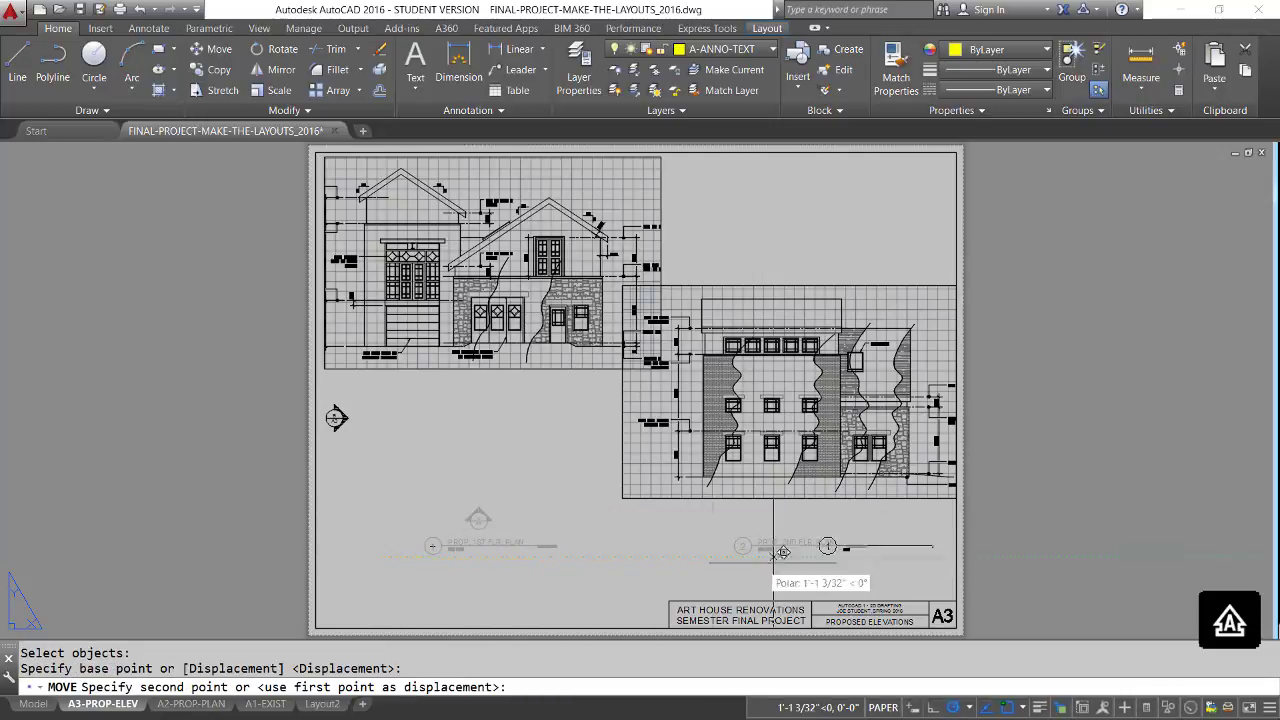
left_click(987, 552)
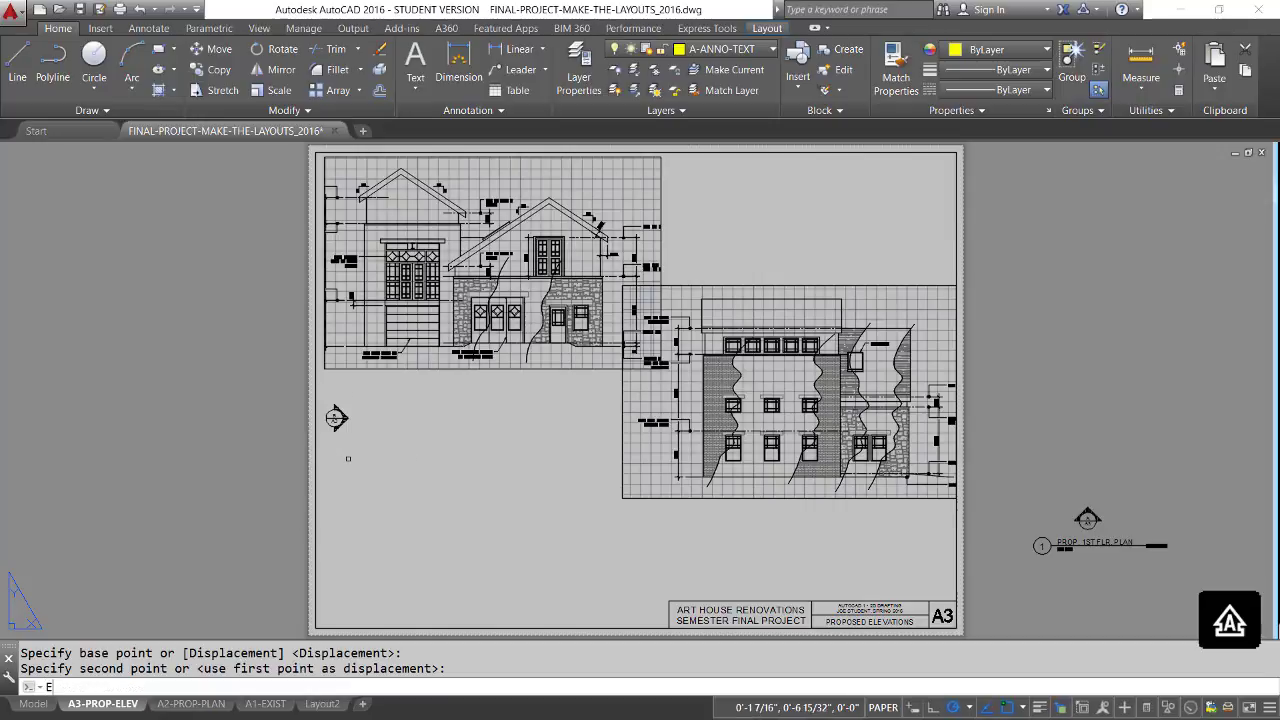
Erase the leftover section marker near the sheet's left border.
key("Return")
left_click(359, 449)
left_click(322, 413)
left_click(324, 414)
key("Return")
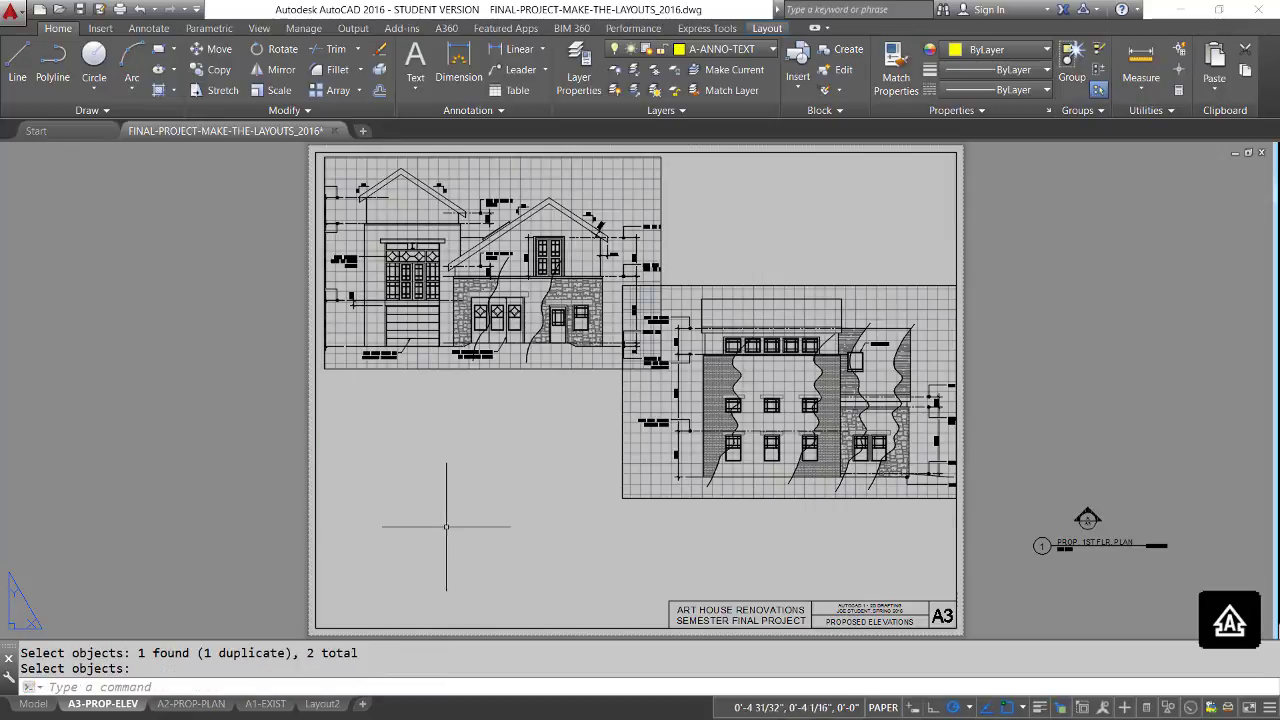
key("Return")
Move the flat-roofed elevation's viewport by its upper-right corner to the lower middle of the sheet, just above the title block.
type("m")
key("Return")
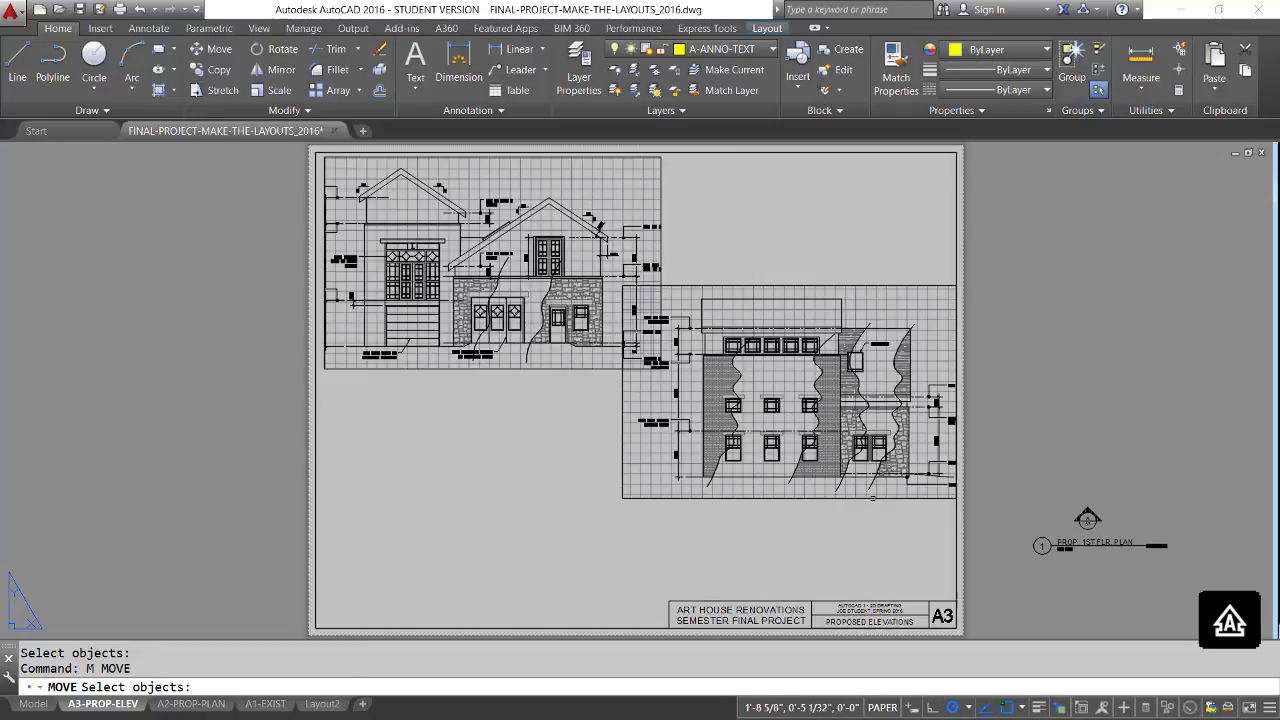
left_click(877, 498)
key("Return")
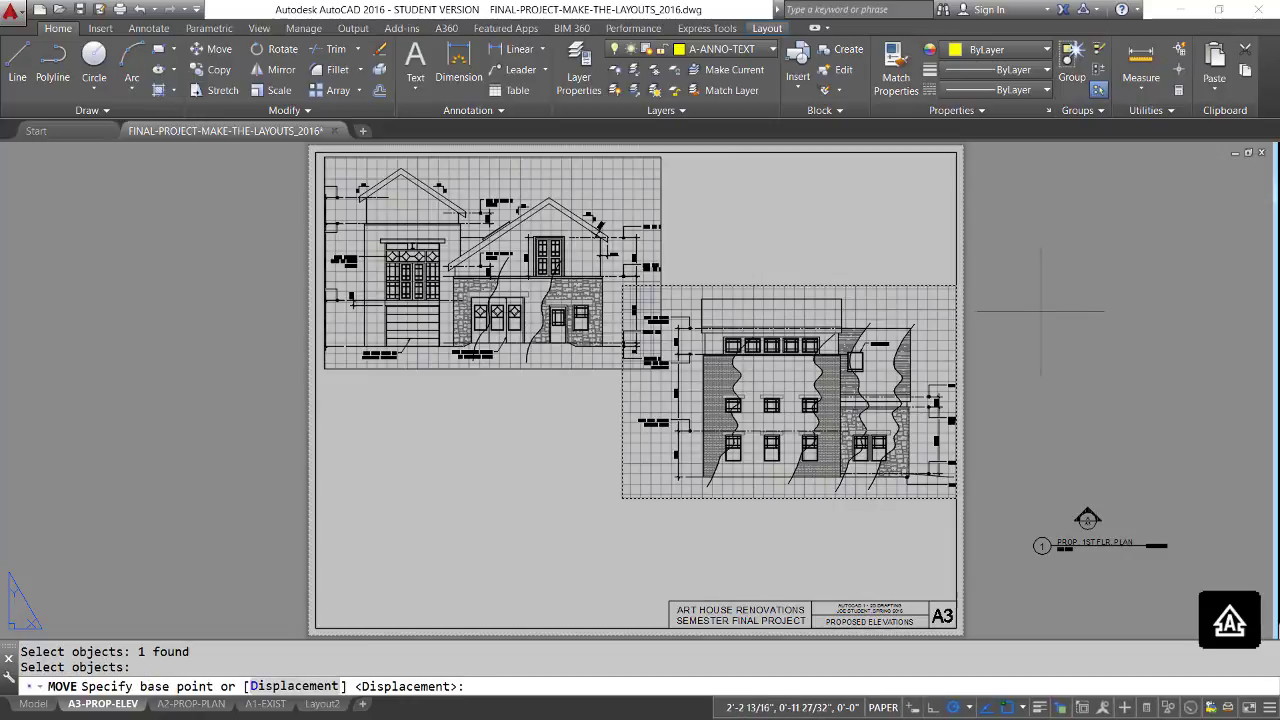
left_click(955, 287)
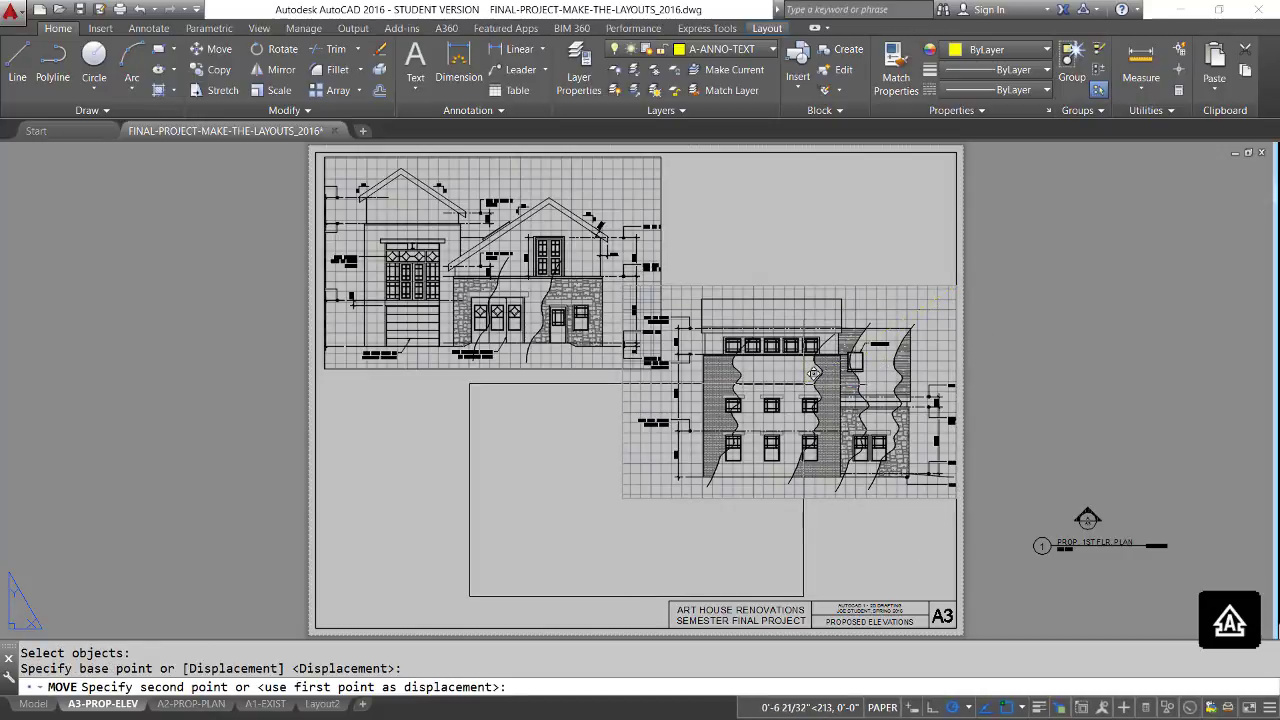
left_click(803, 384)
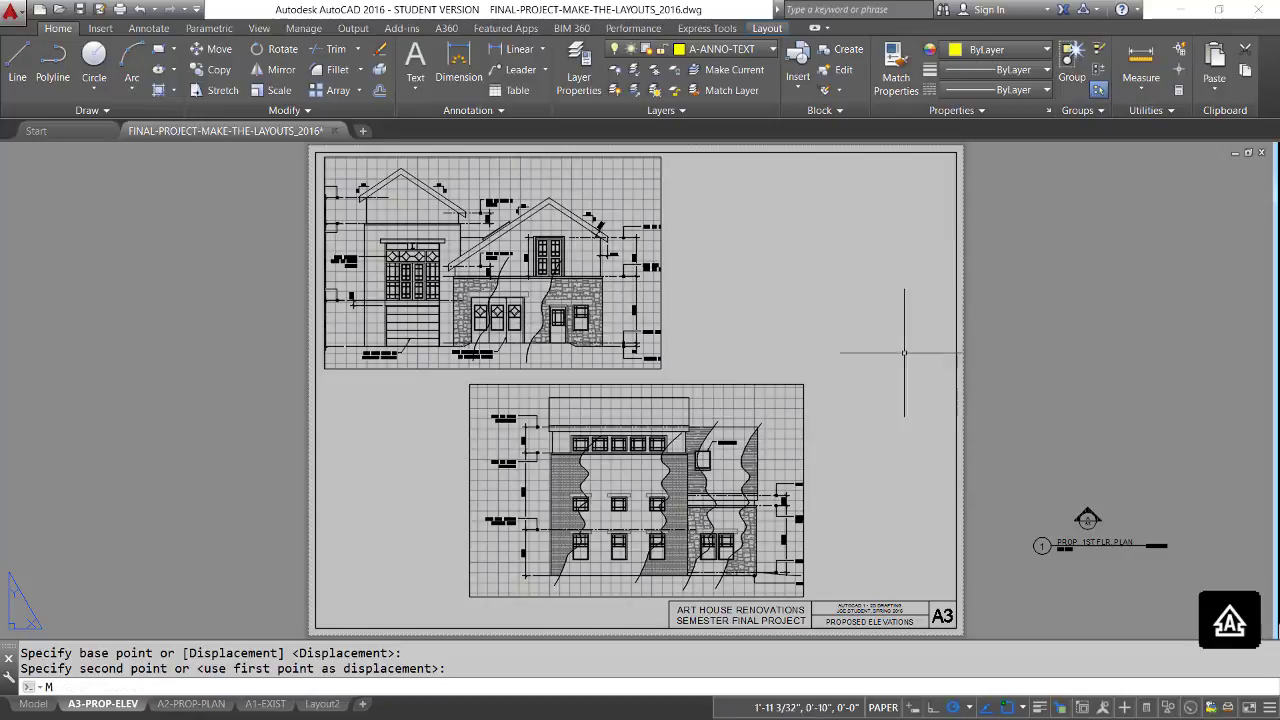
Move the gabled elevation's viewport about 5 1/2" horizontally to the right, stacking it above the flat-roofed elevation.
key("Return")
left_click(690, 297)
left_click(622, 235)
key("Return")
left_click(741, 288)
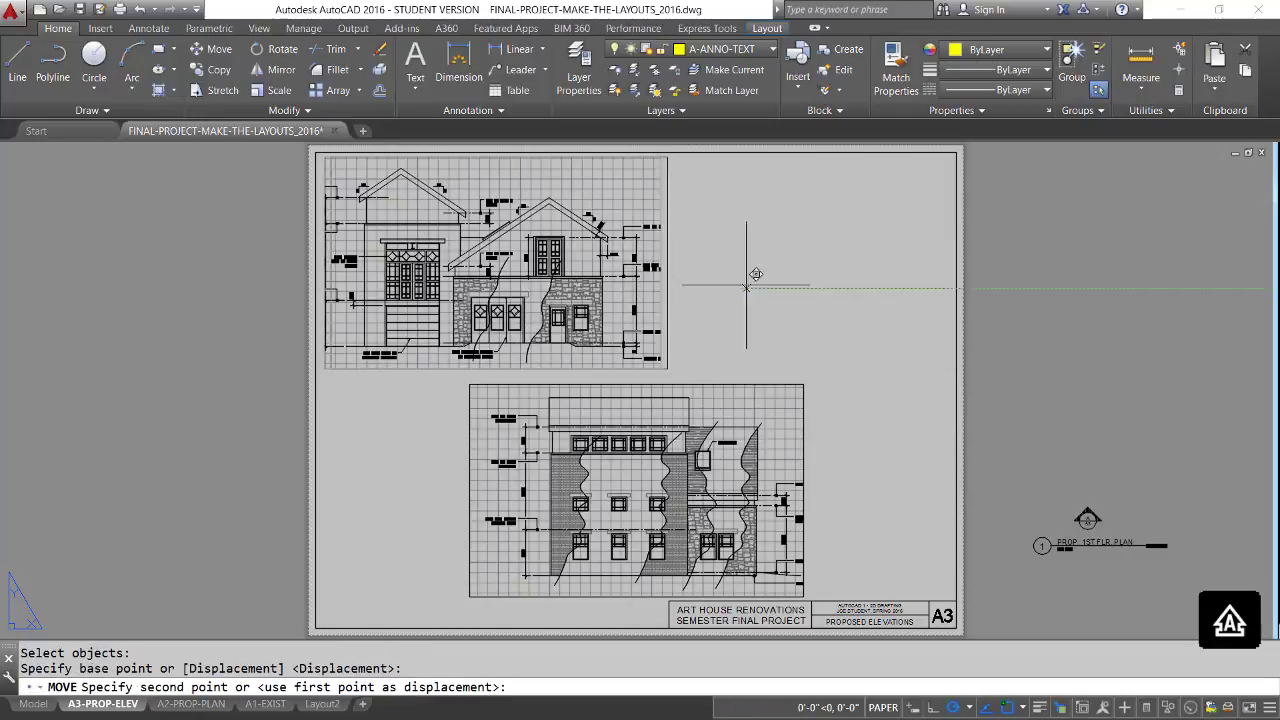
left_click(888, 288)
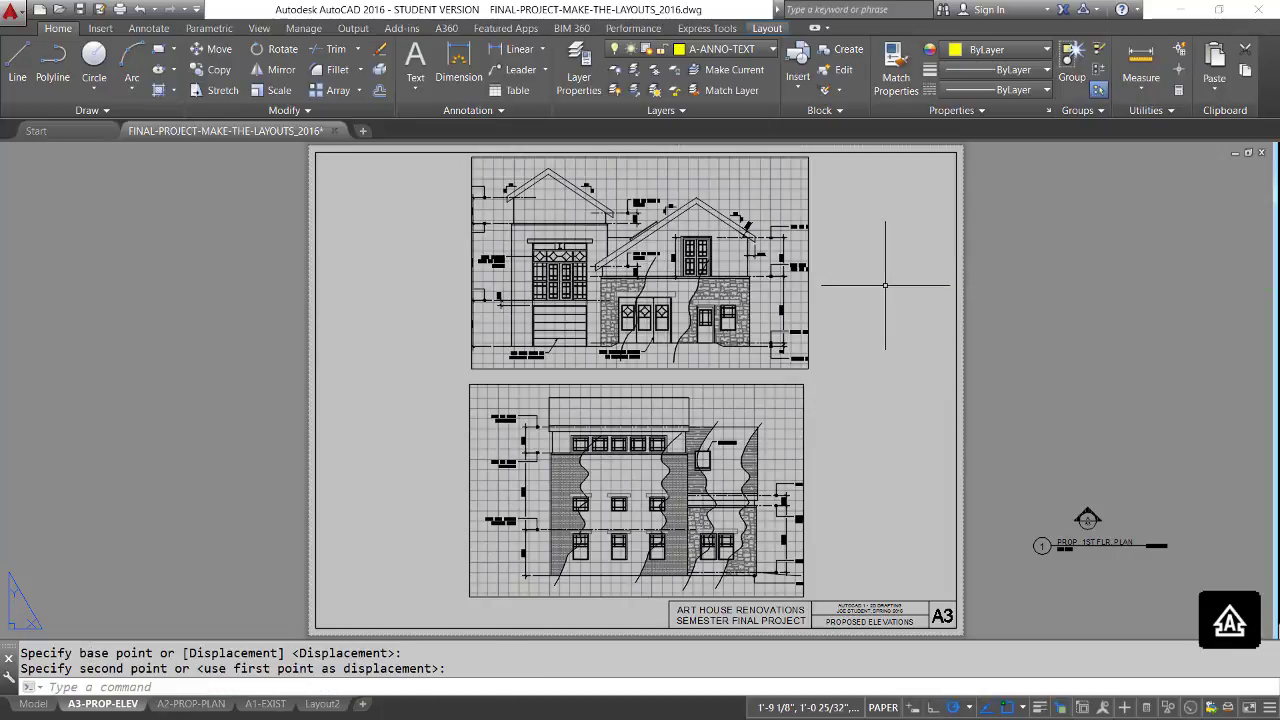
Widen the gabled elevation's viewport on both sides to include all its notes, and lower its top edge slightly.
left_click(808, 296)
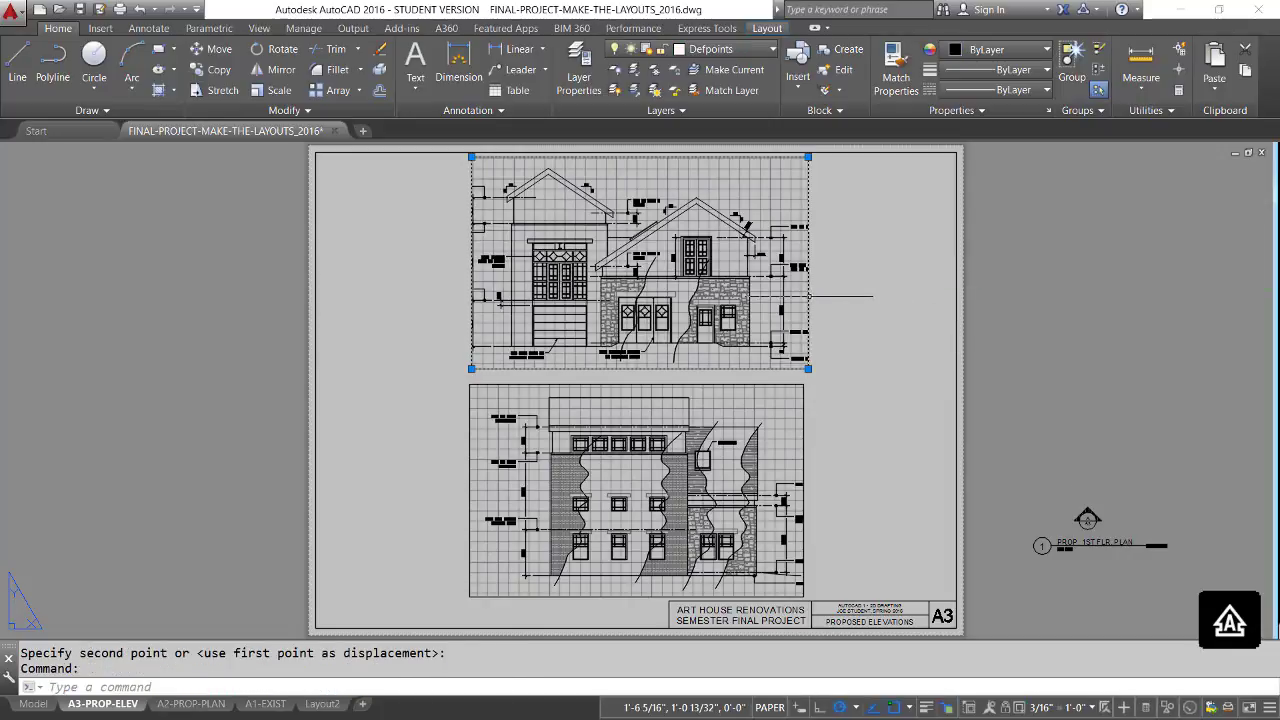
left_click(808, 157)
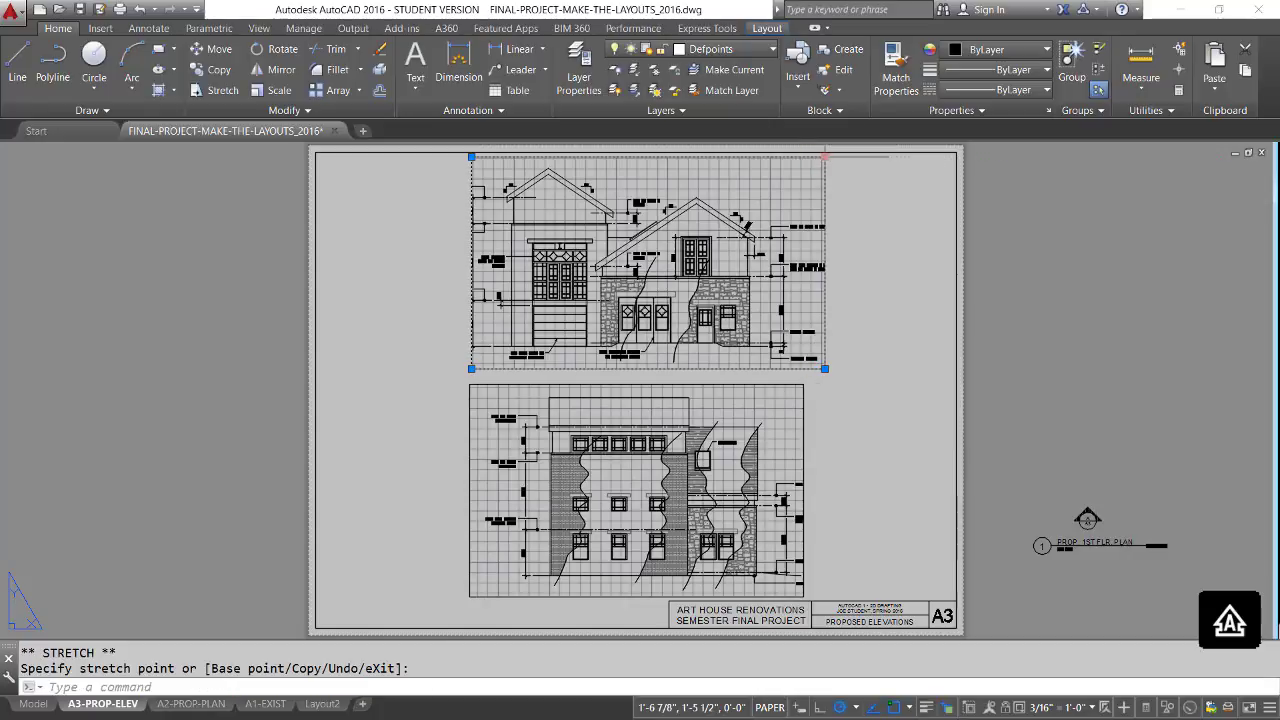
left_click(824, 157)
left_click(843, 157)
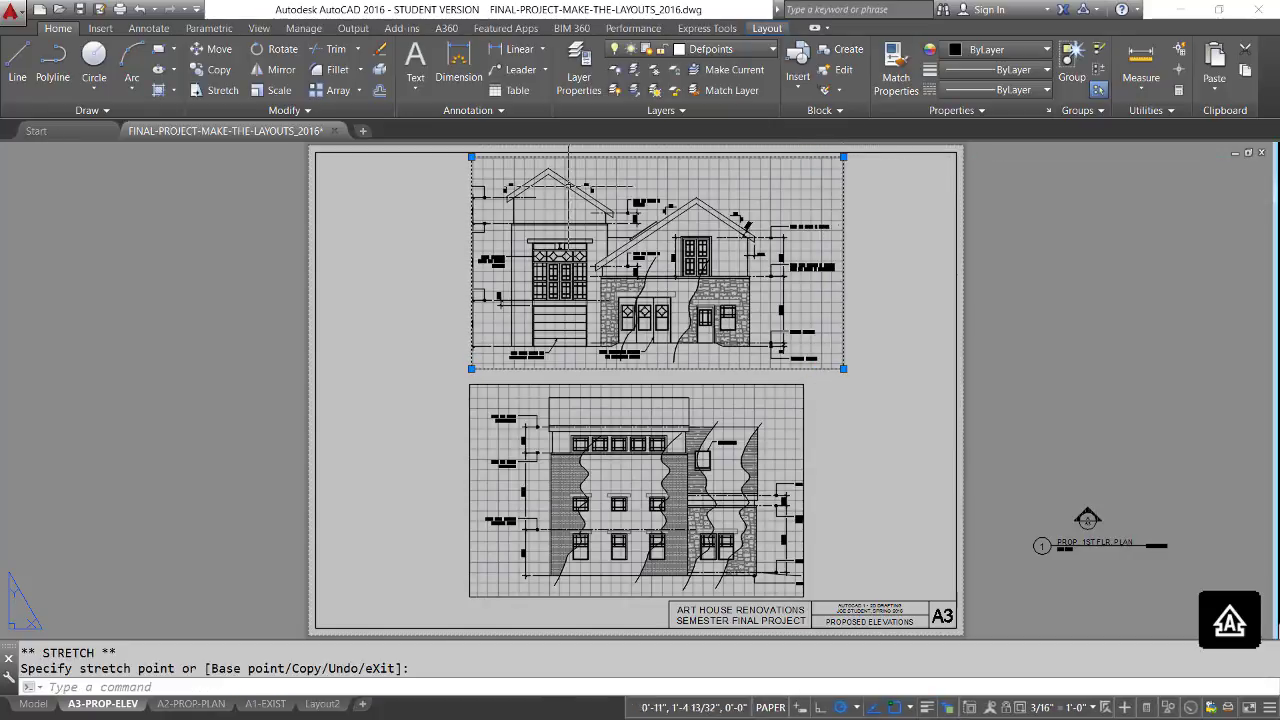
left_click(471, 157)
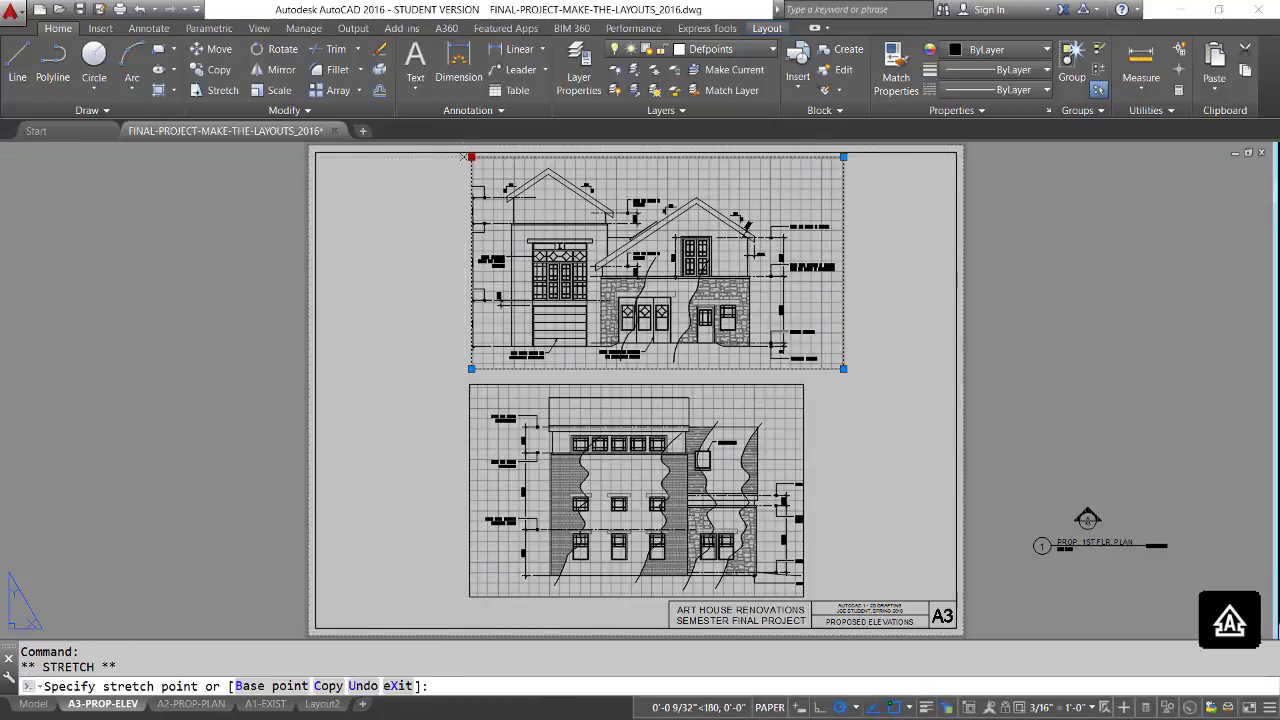
left_click(463, 157)
left_click(463, 157)
left_click(446, 163)
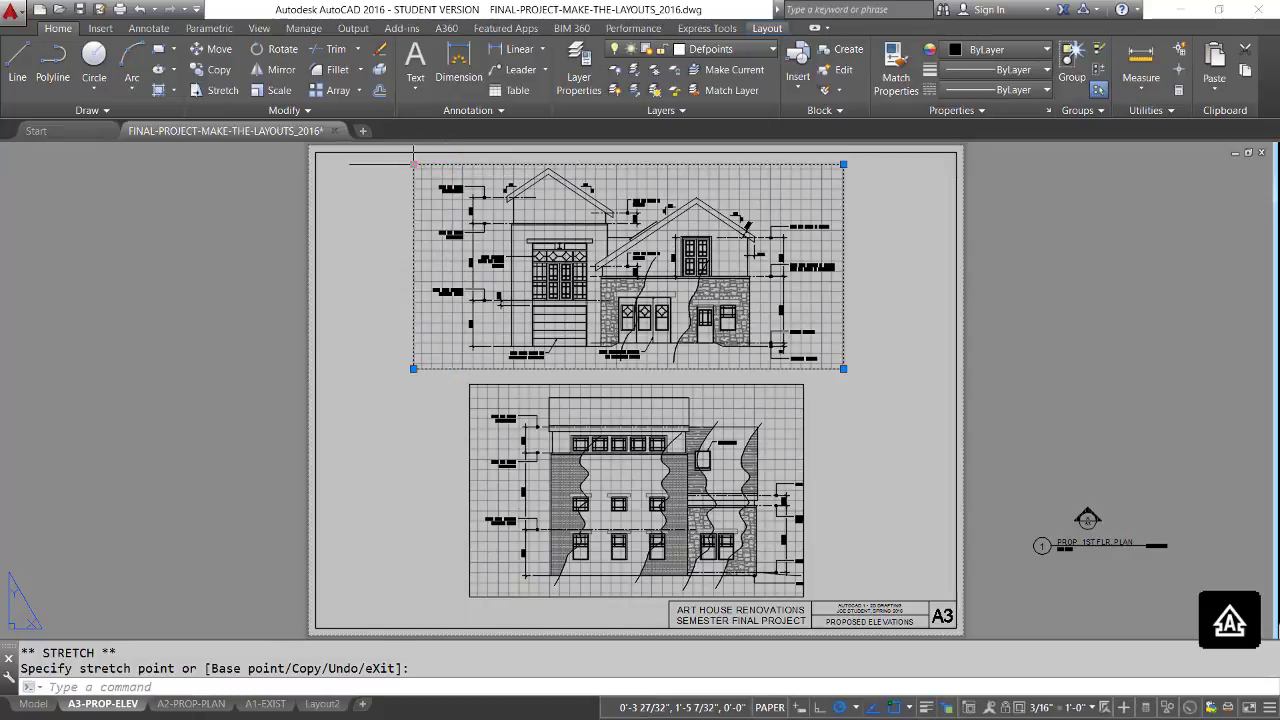
left_click(418, 172)
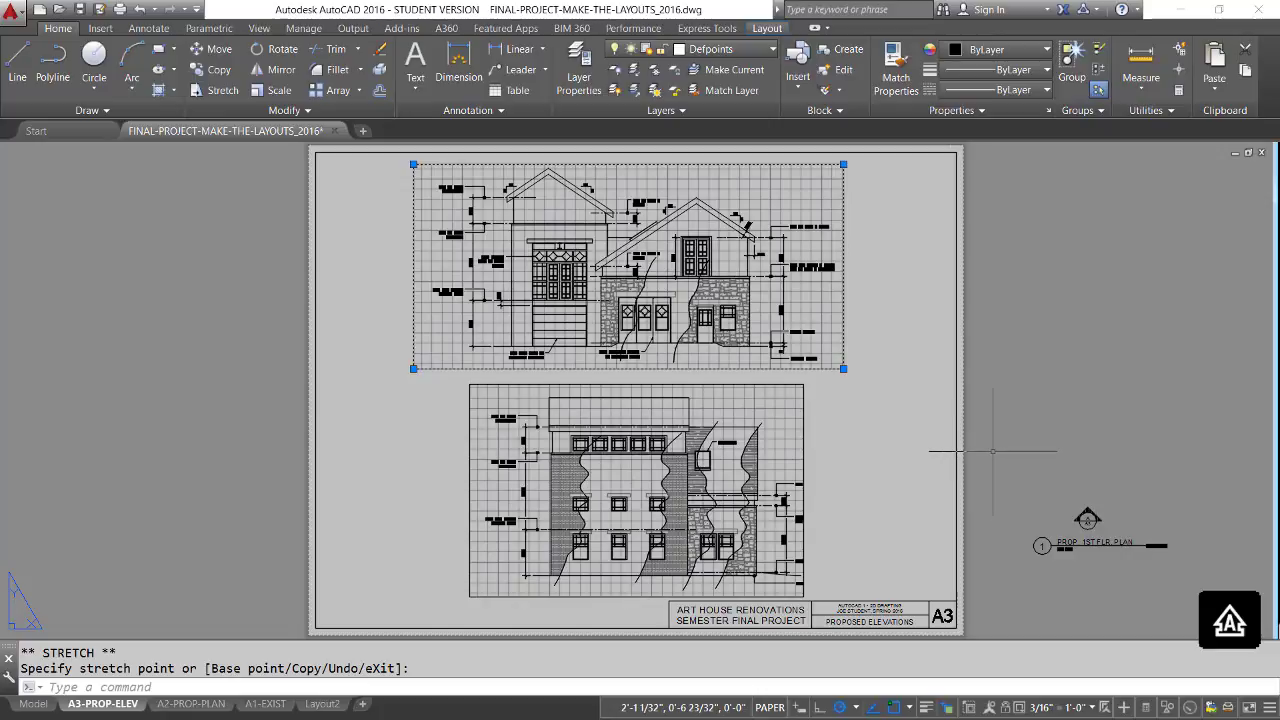
key("Escape")
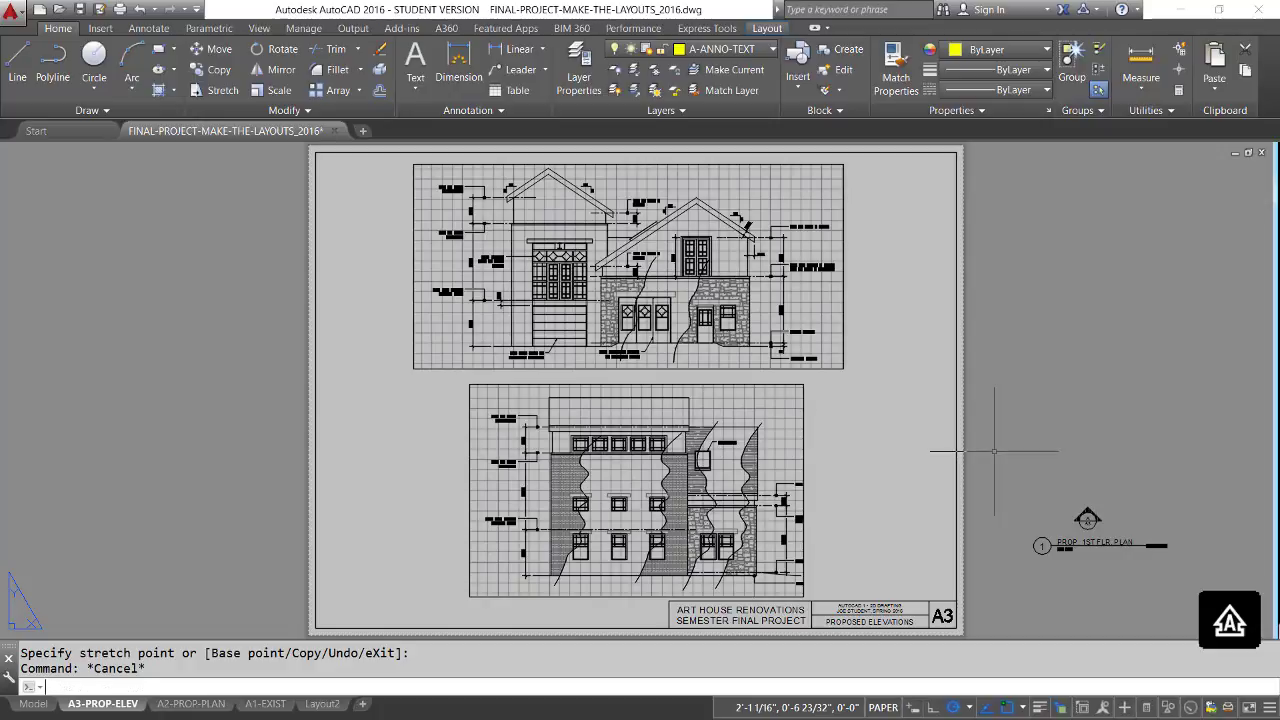
Move both elevation viewports together to the left and slightly down on the sheet.
type("m")
key("Return")
left_click(880, 505)
left_click(651, 309)
key("Return")
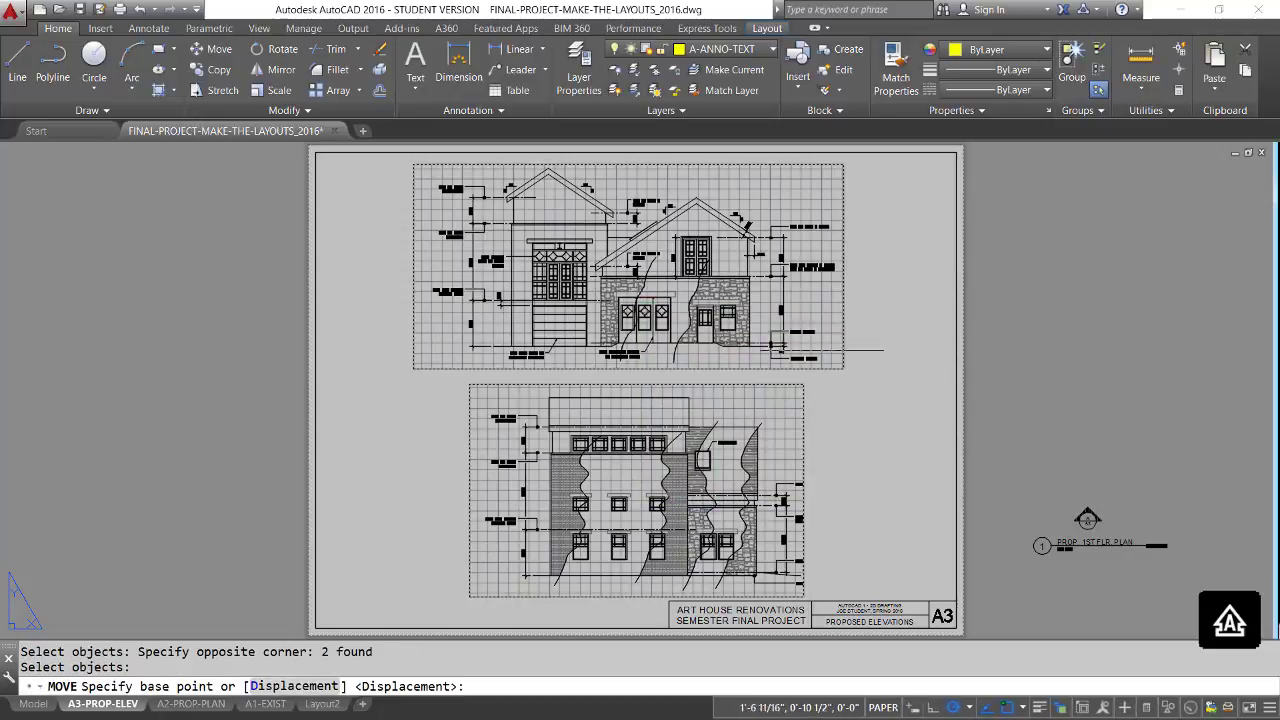
left_click(907, 364)
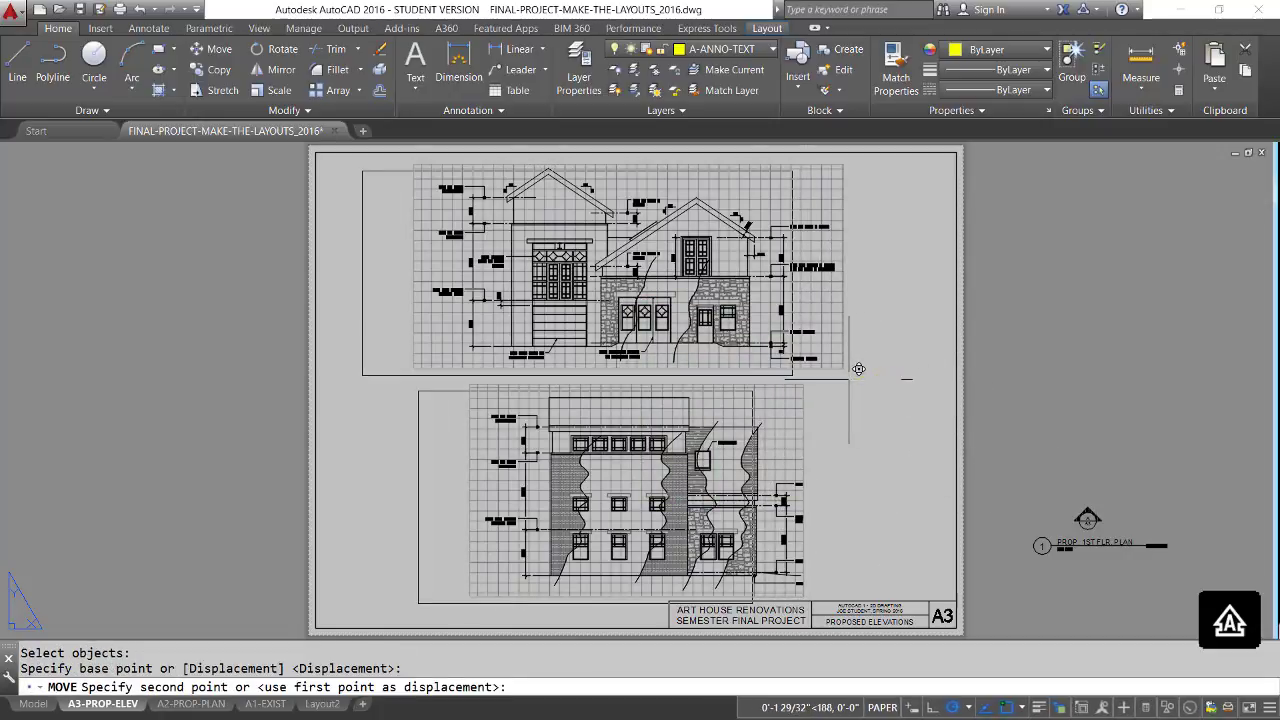
left_click(844, 379)
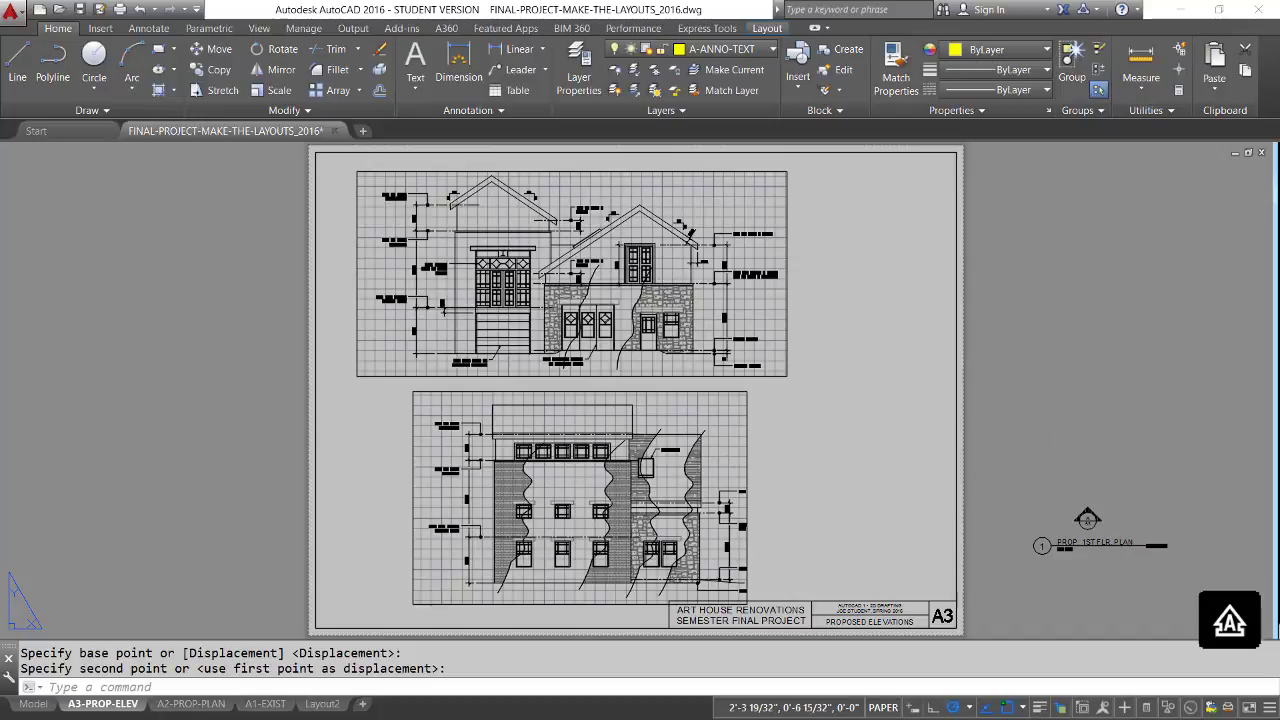
Move drawing title 1 with its tag from beside the sheet to just below the flat-roofed elevation's viewport.
scroll(1056, 447, "down", 2)
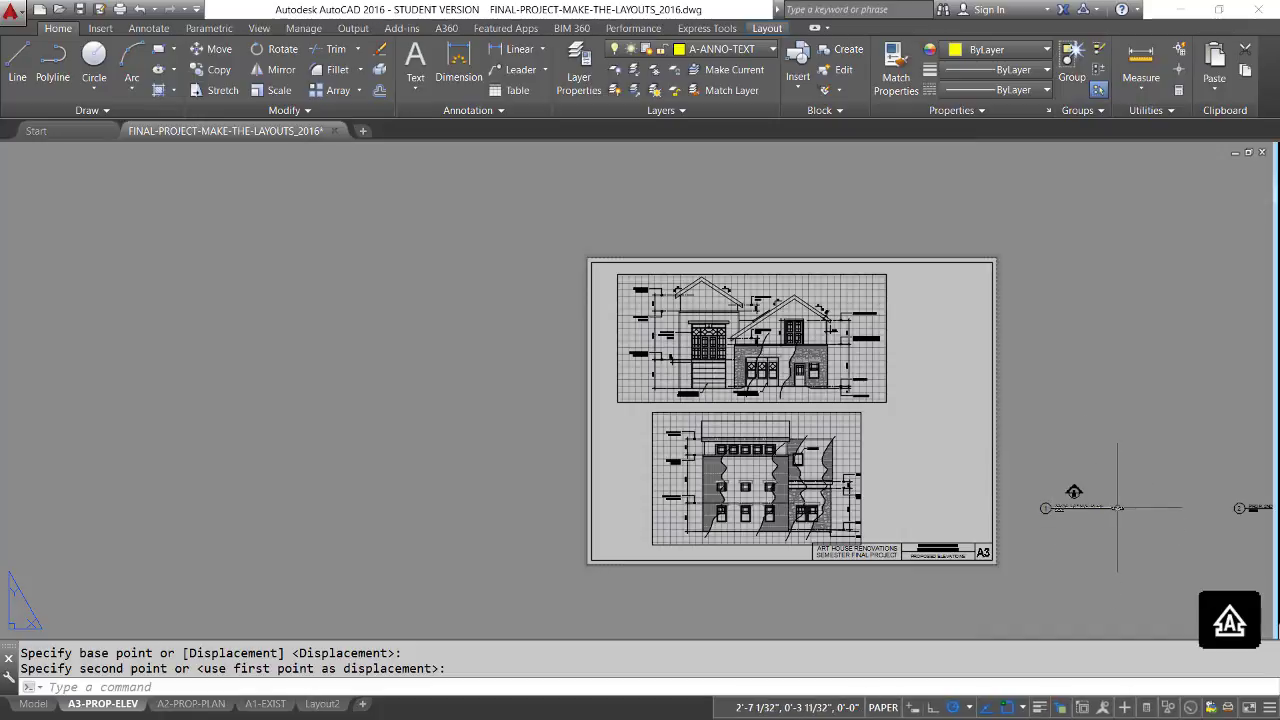
key("Return")
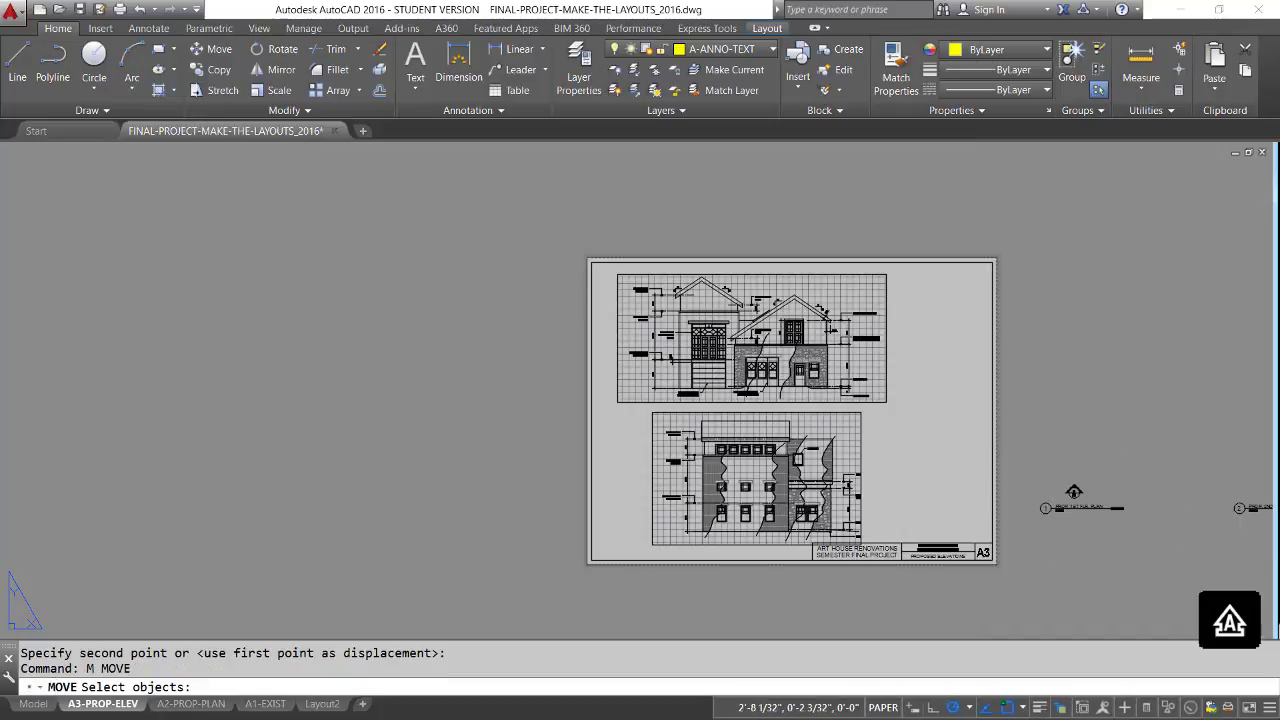
left_click(1128, 526)
left_click(1010, 495)
key("Return")
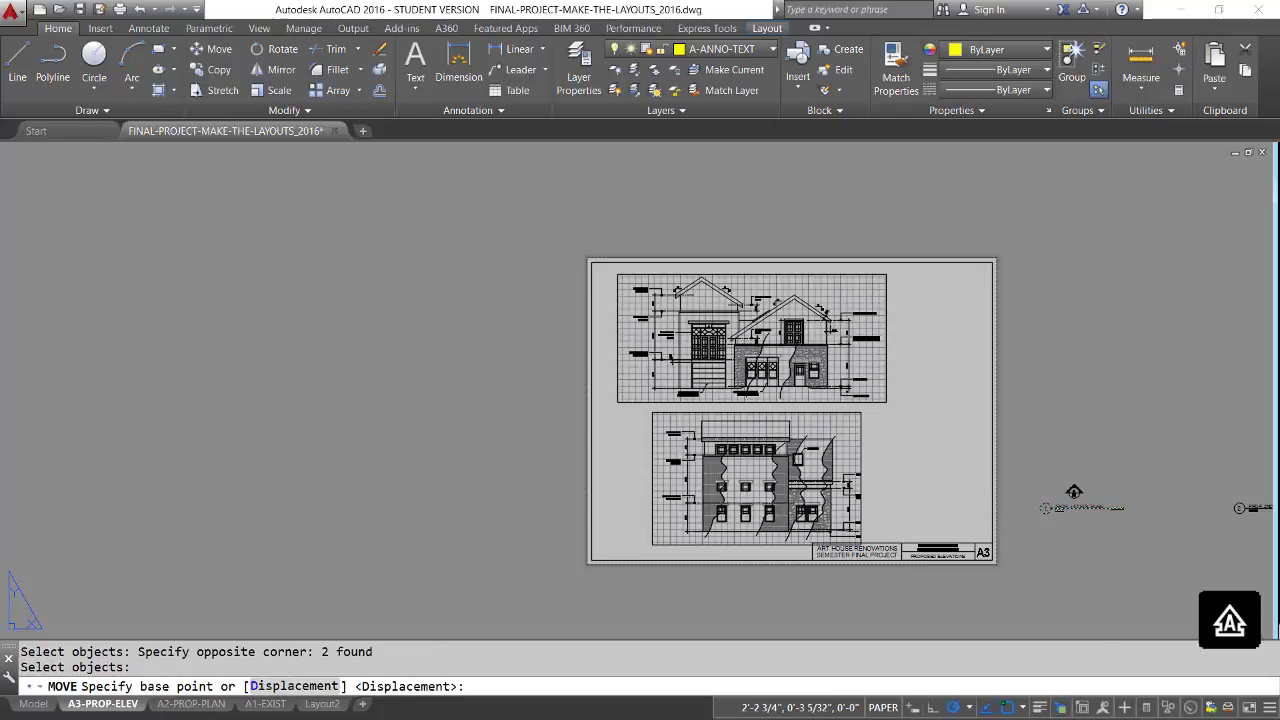
left_click(1045, 508)
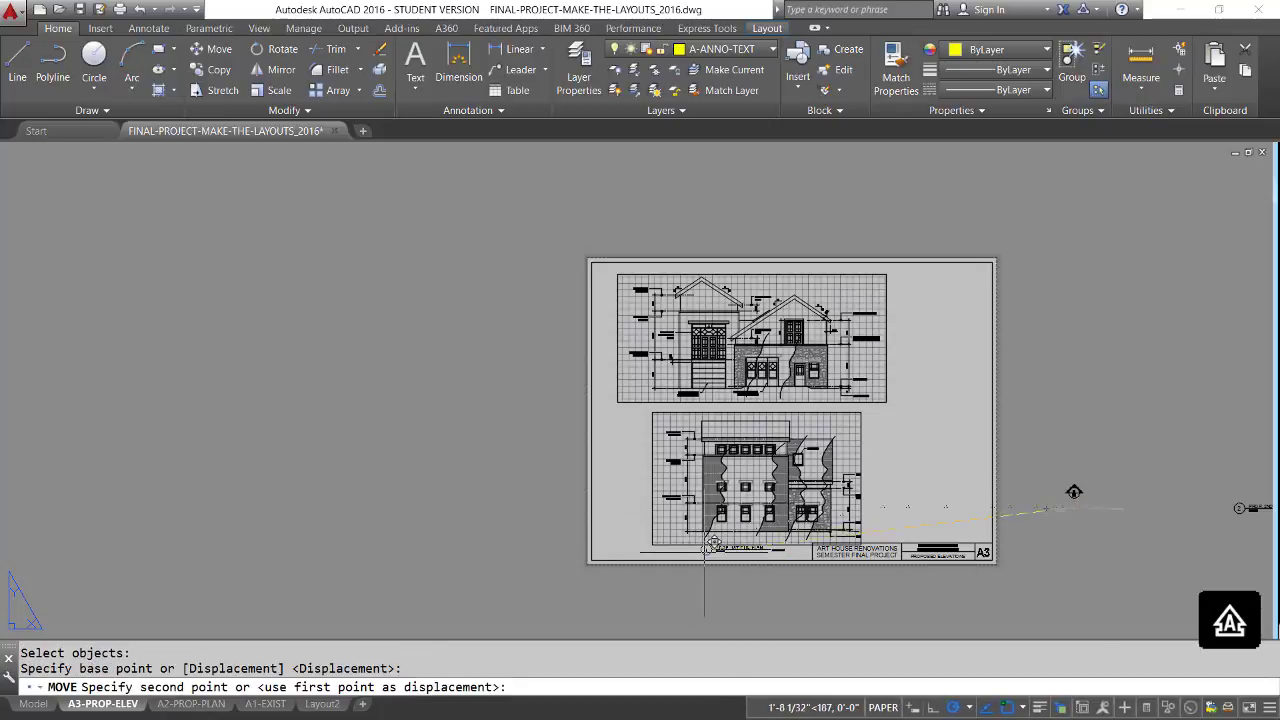
left_click(706, 548)
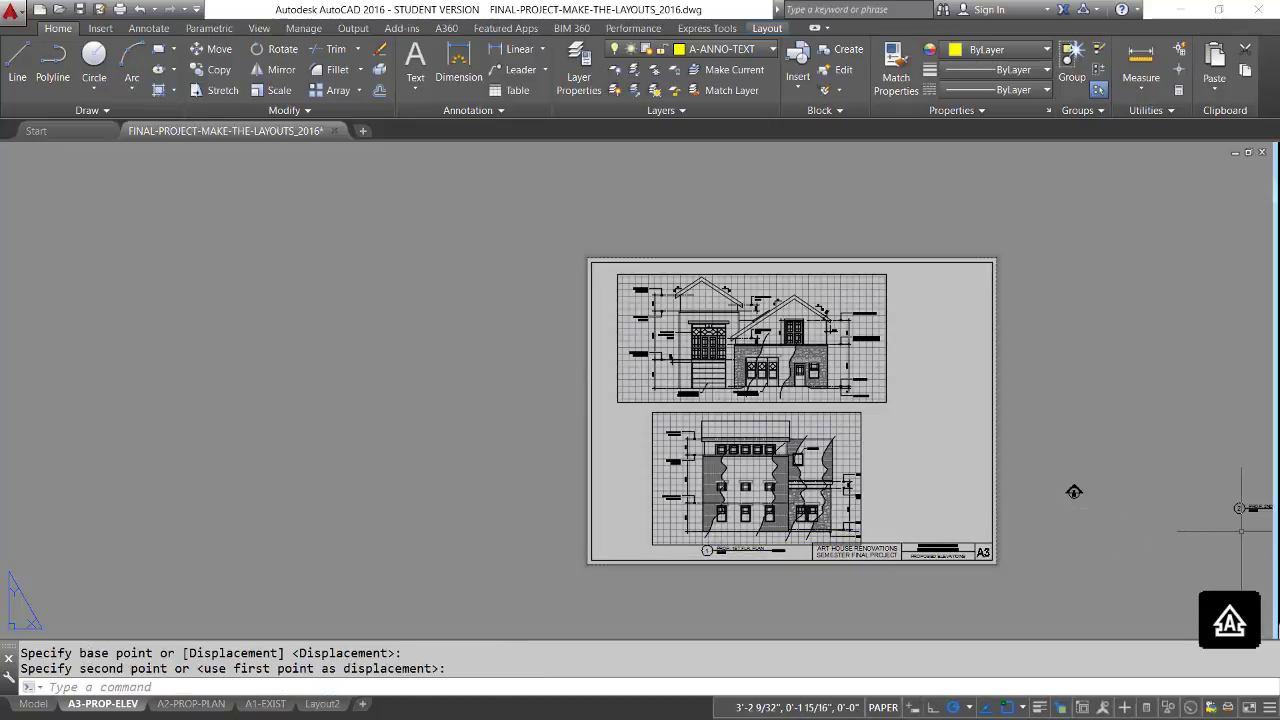
Move drawing title 2 with its tag from beside the sheet to the lower edge of the gabled elevation's viewport.
key("Return")
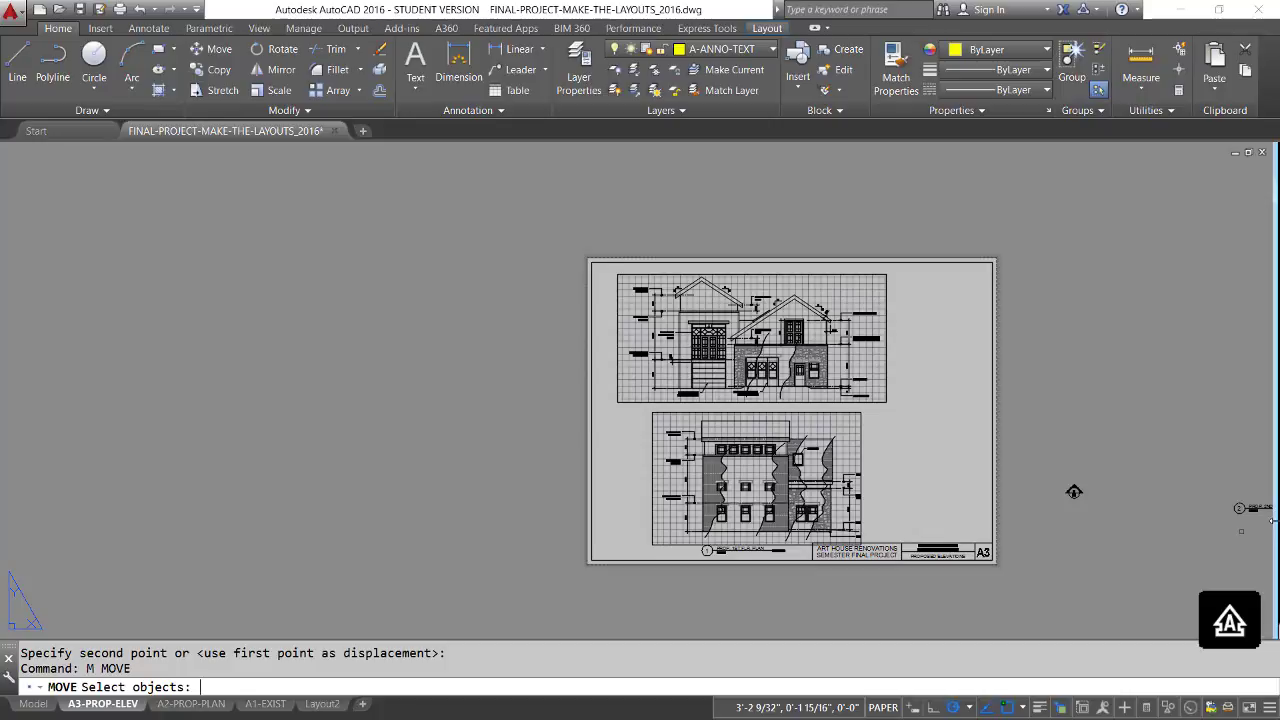
left_click(1262, 540)
left_click(1202, 489)
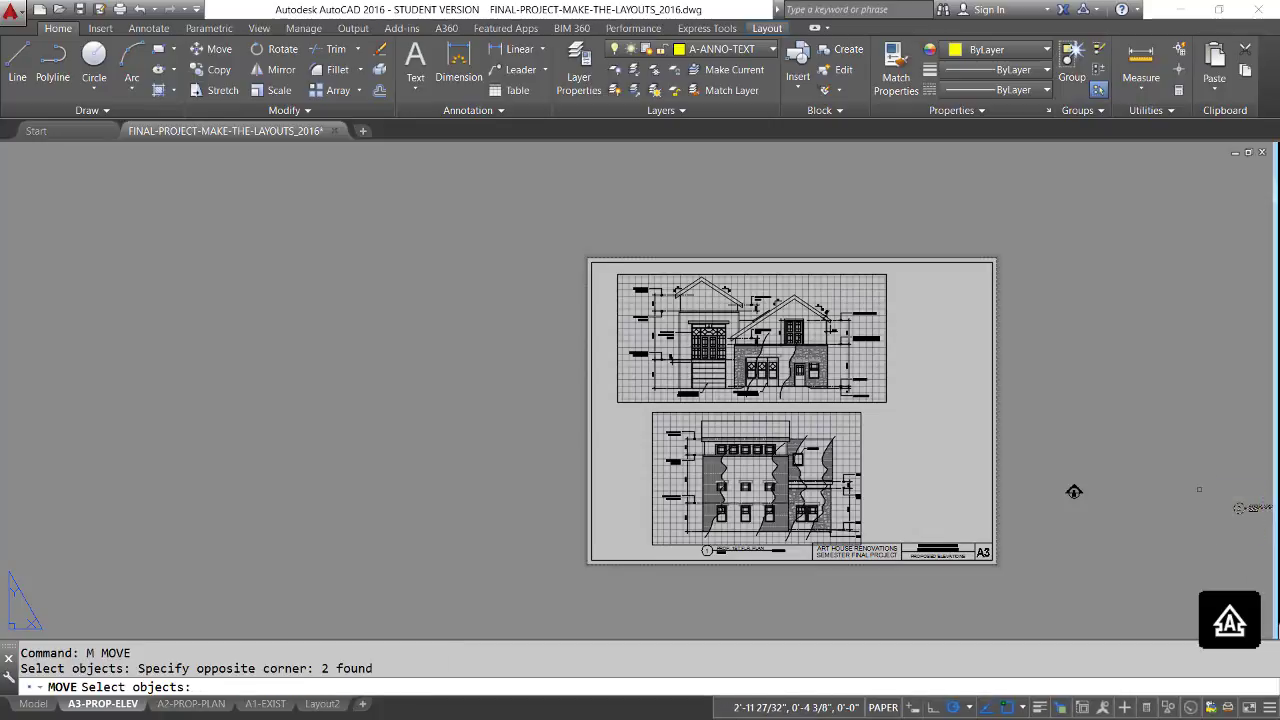
key("Return")
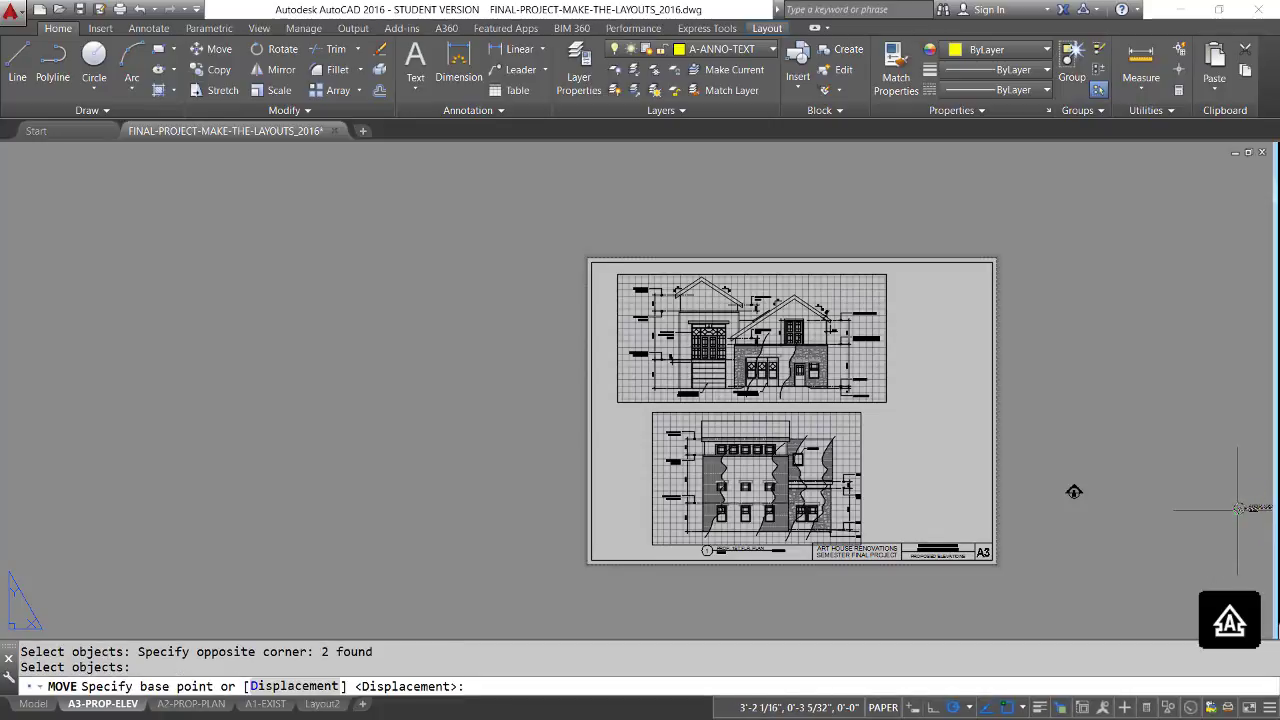
left_click(1238, 508)
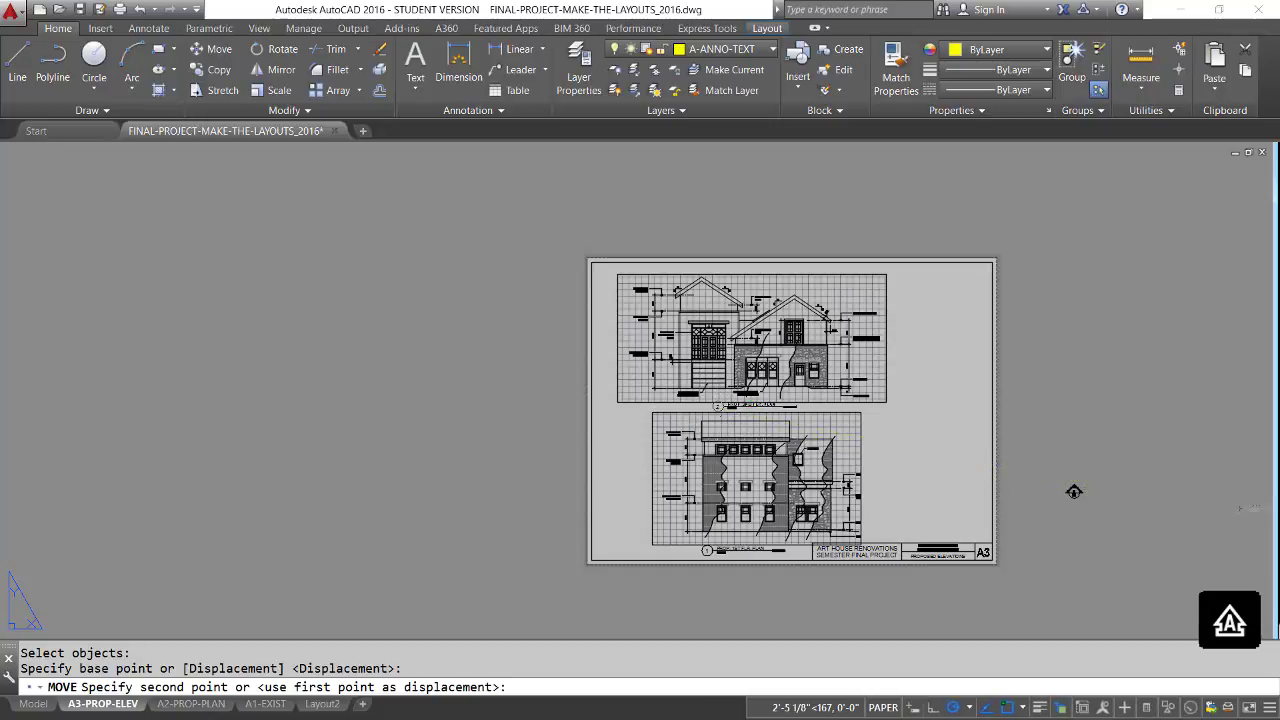
left_click(727, 402)
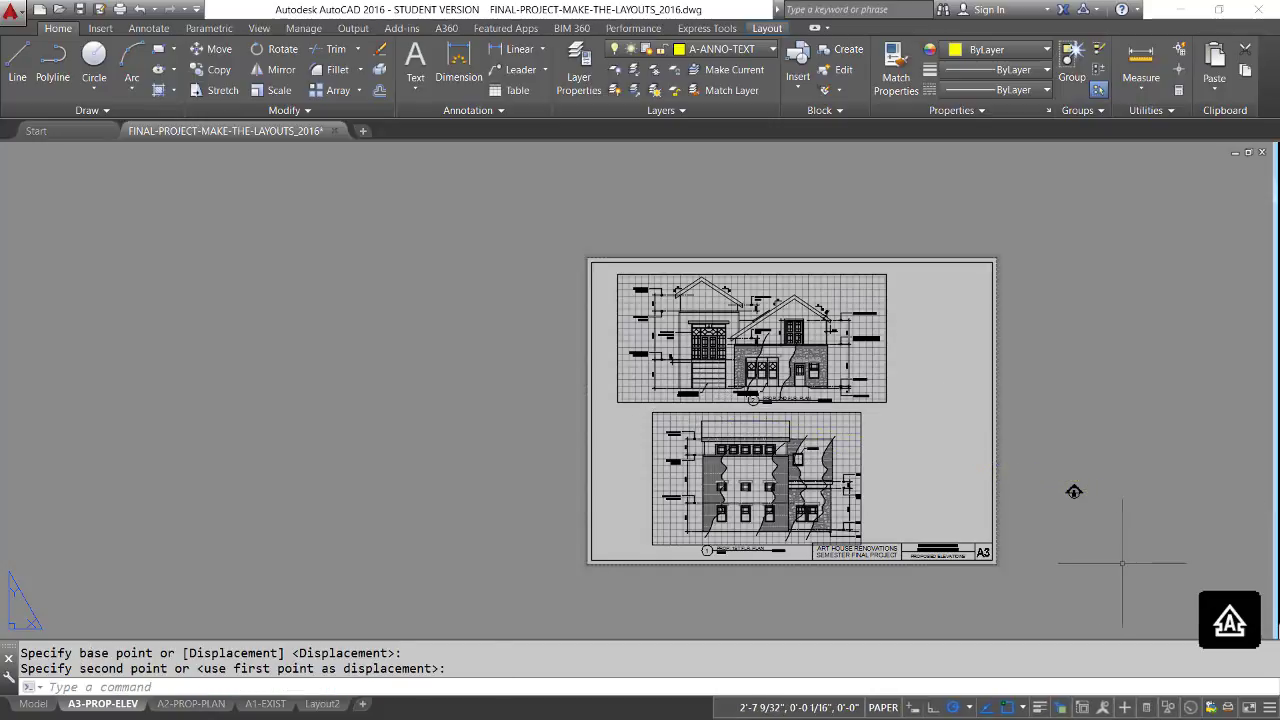
Erase the leftover elevation marker beside the sheet and fit the whole layout in view.
key("Return")
left_click(1080, 534)
left_click(1055, 470)
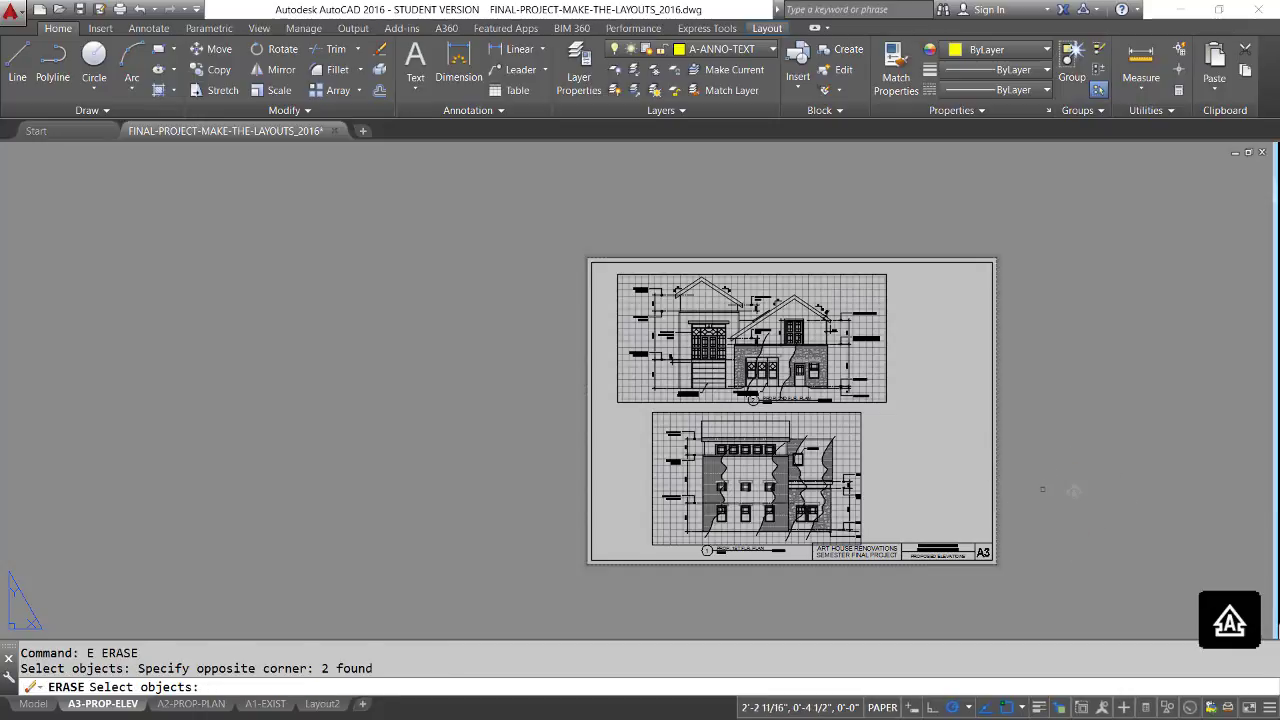
key("Return")
type("z")
key("Return")
type("a")
key("Return")
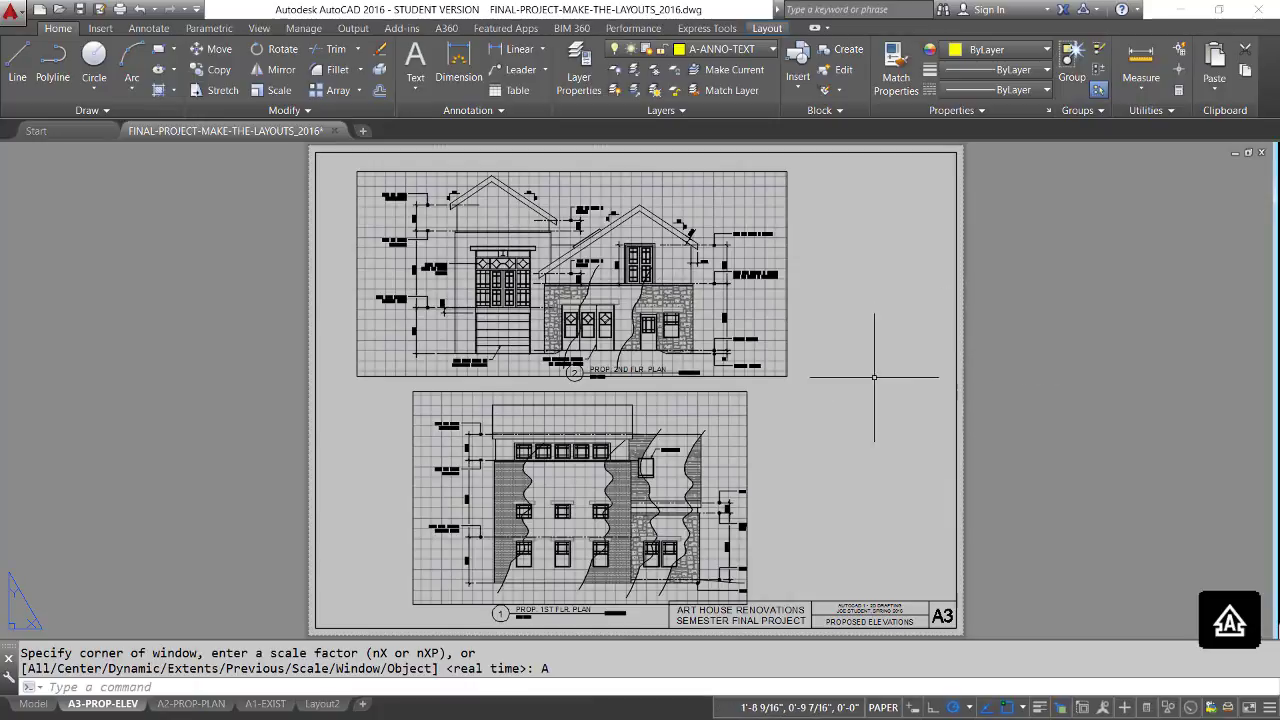
Move the gabled elevation's viewport straight up slightly to clear space for drawing title 2 beneath it.
type("m")
key("Return")
left_click(811, 387)
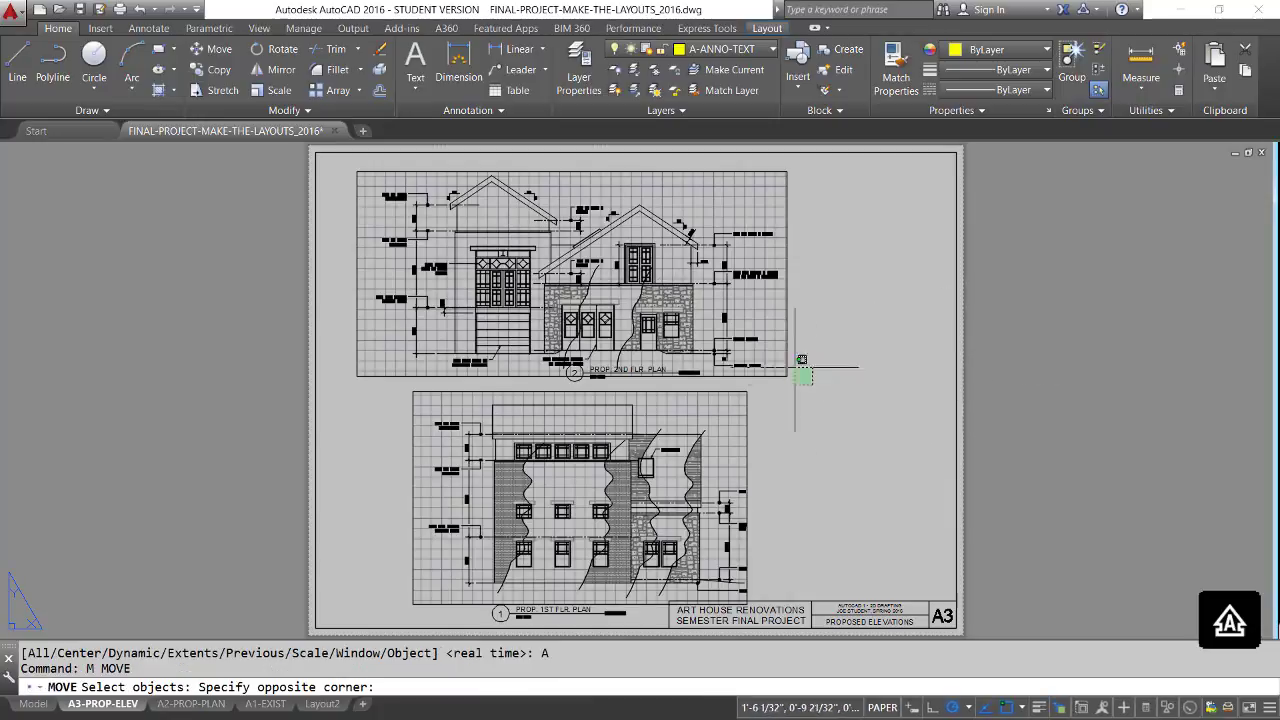
left_click(356, 170)
key("Return")
left_click(845, 390)
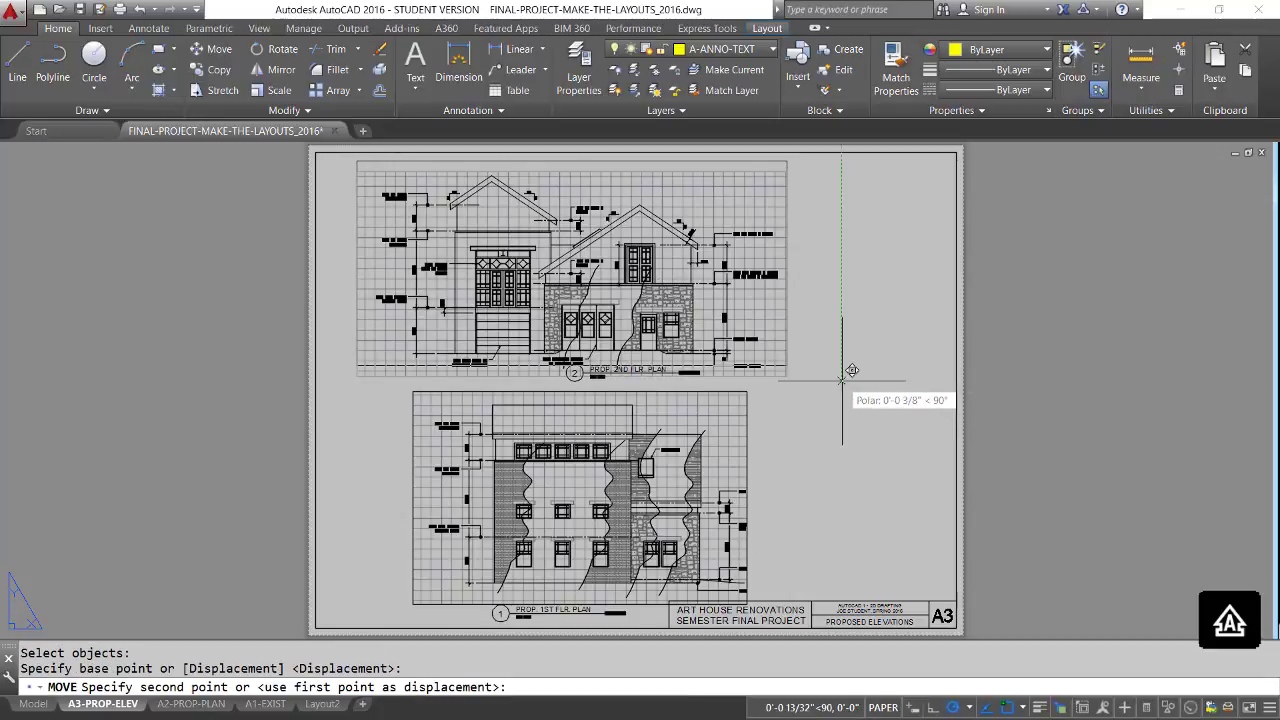
left_click(843, 376)
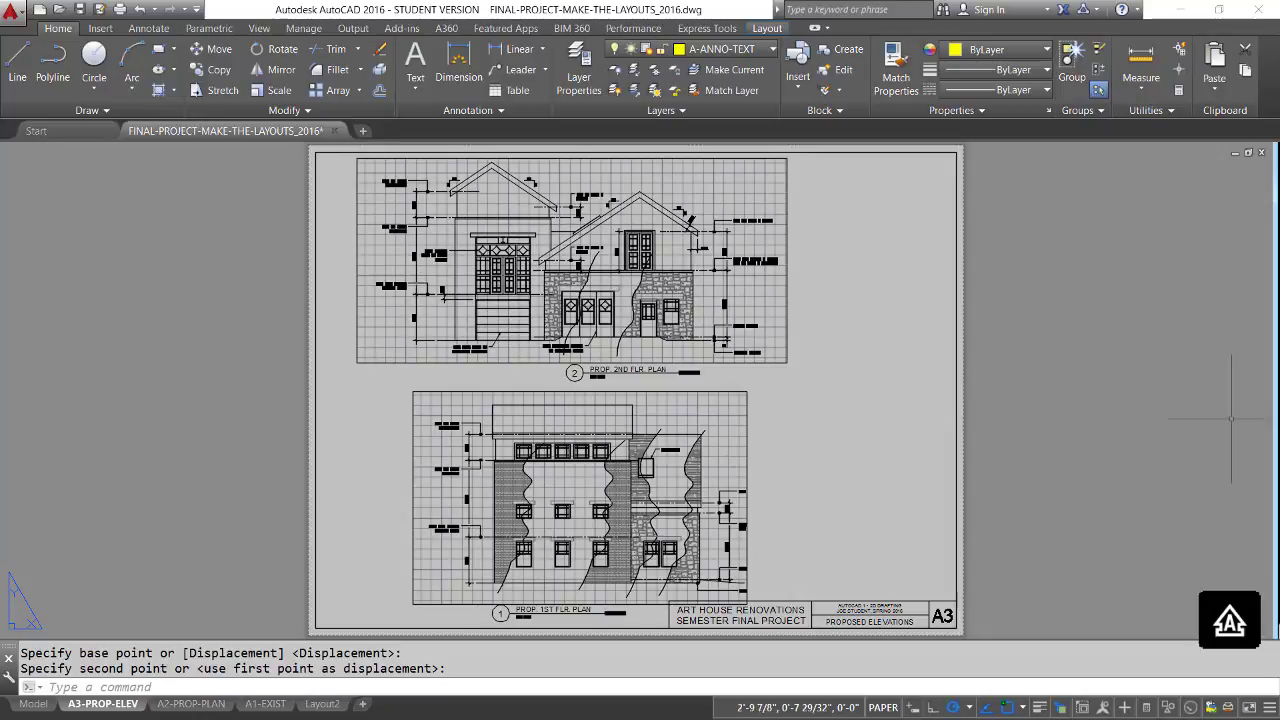
Move drawing title 2 with its tag horizontally to the left, roughly aligning it with title 1 below.
type("m")
key("Return")
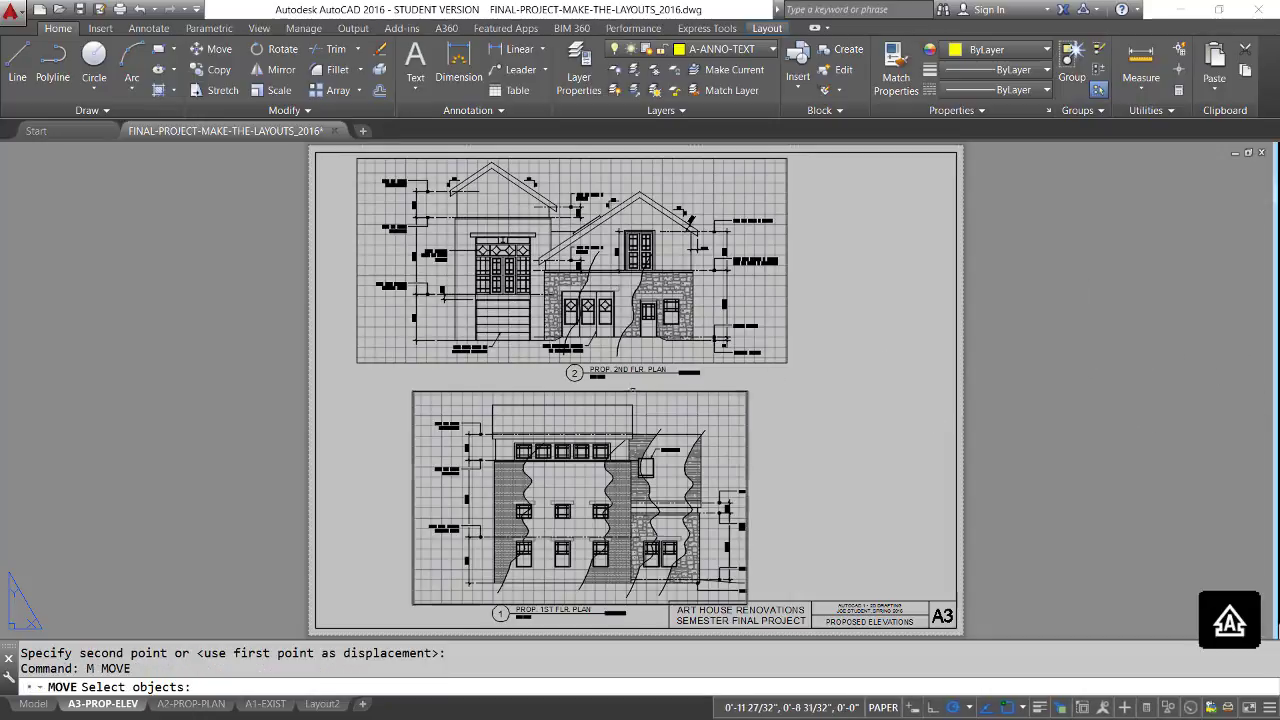
left_click(698, 388)
left_click(550, 380)
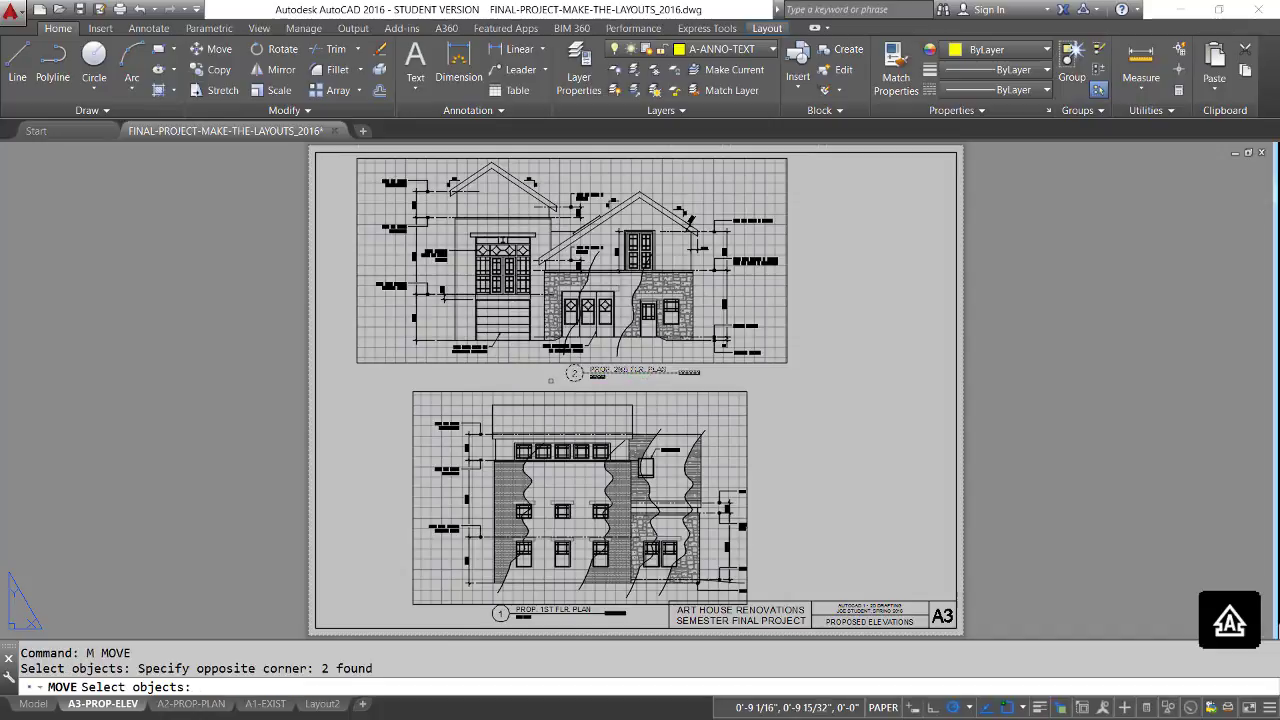
key("Return")
left_click(764, 372)
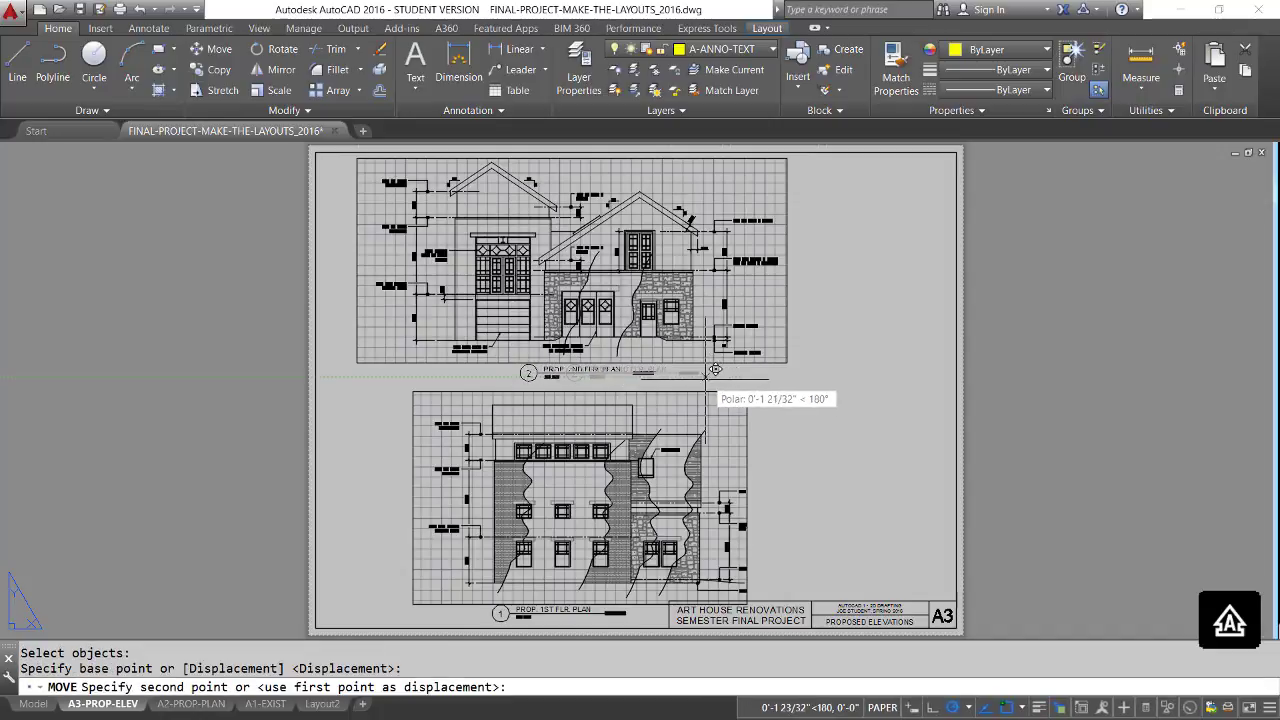
left_click(689, 381)
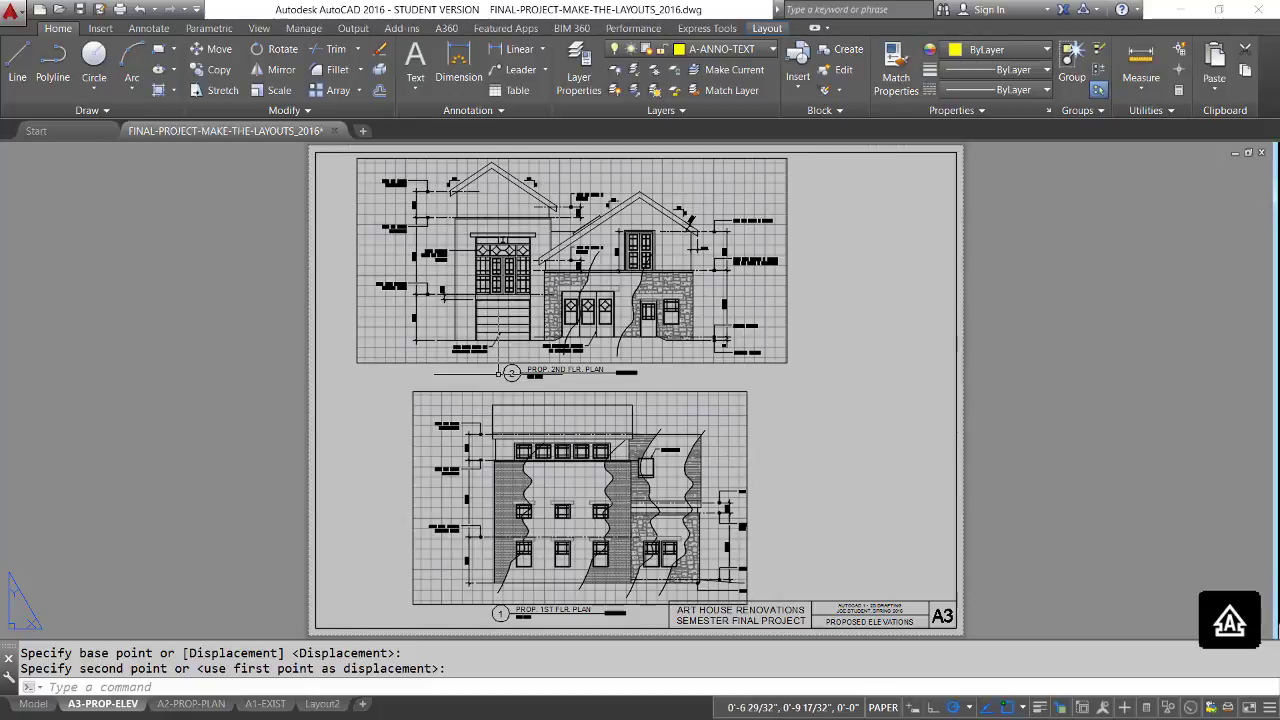
Change the gabled elevation's detail number to A and its detail name to PROP. FRONT ELEV.
double_click(511, 372)
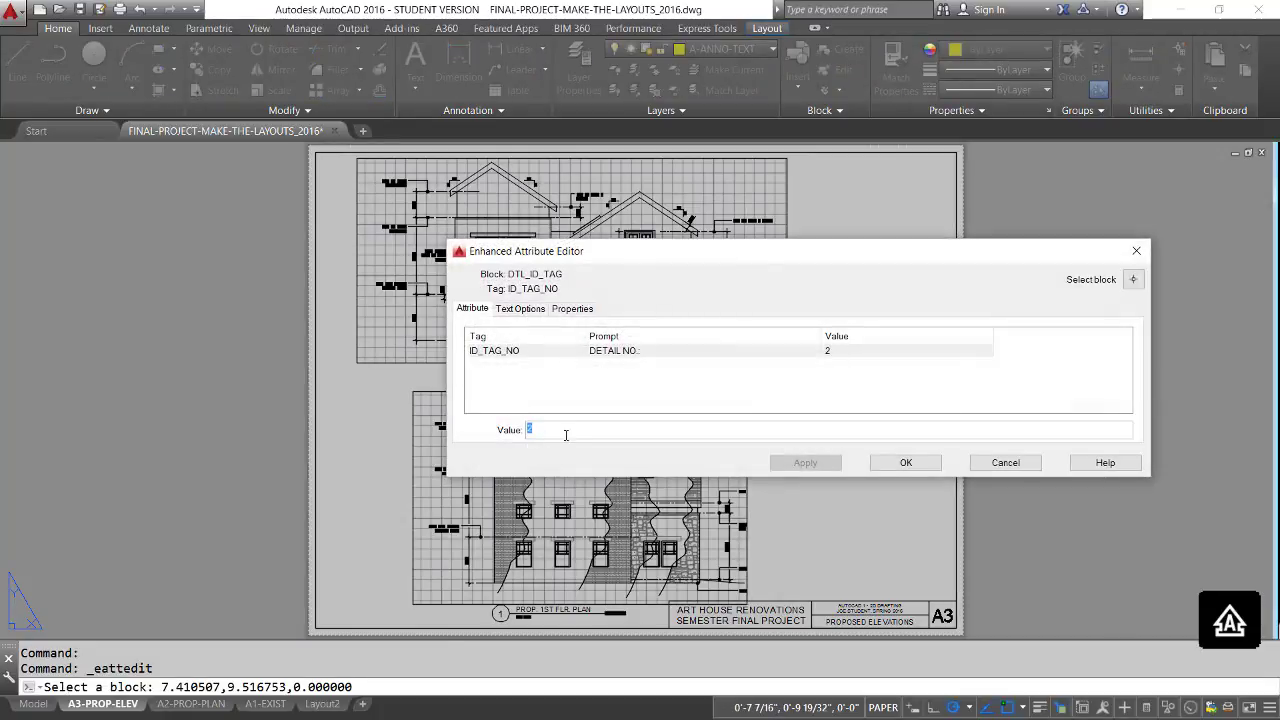
type("A")
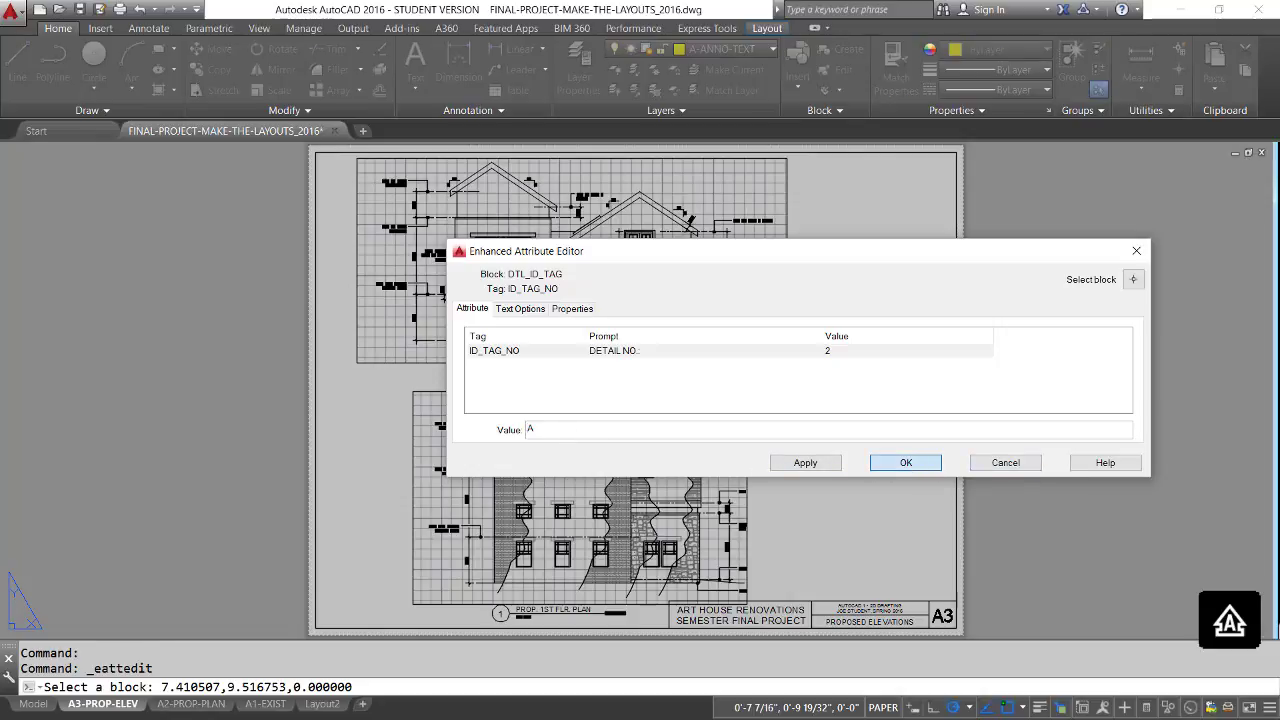
left_click(905, 462)
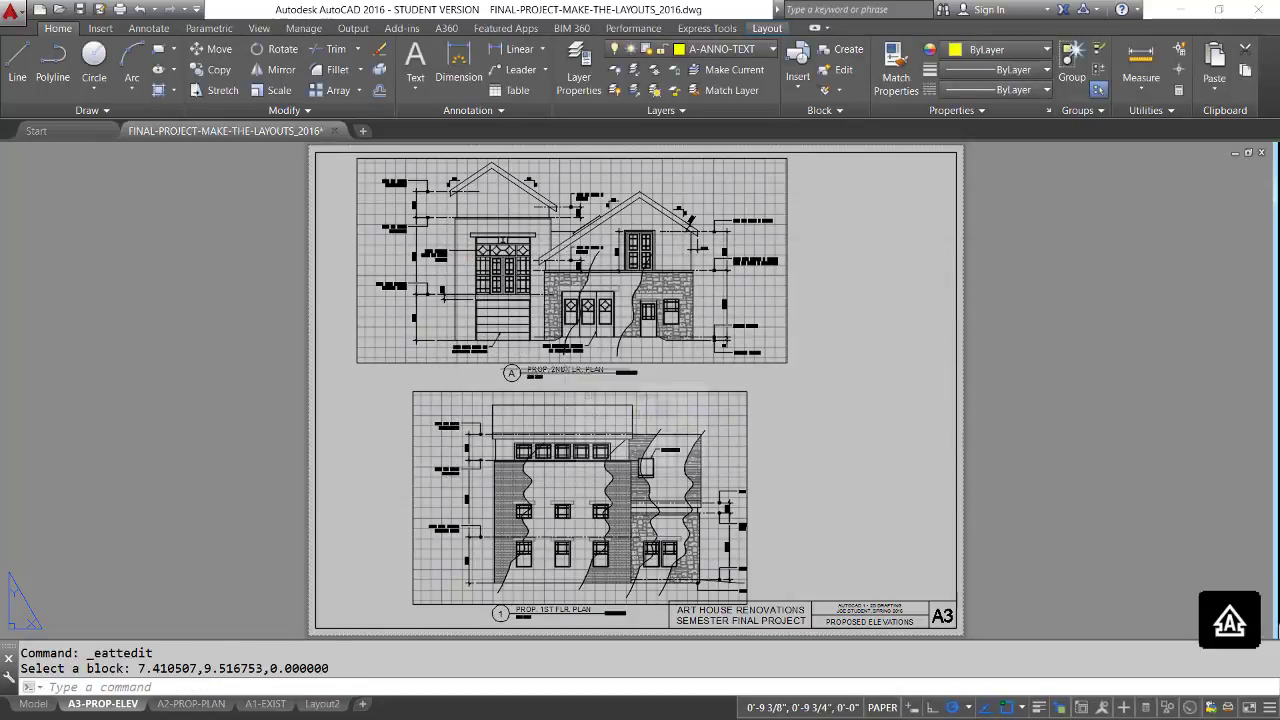
double_click(584, 366)
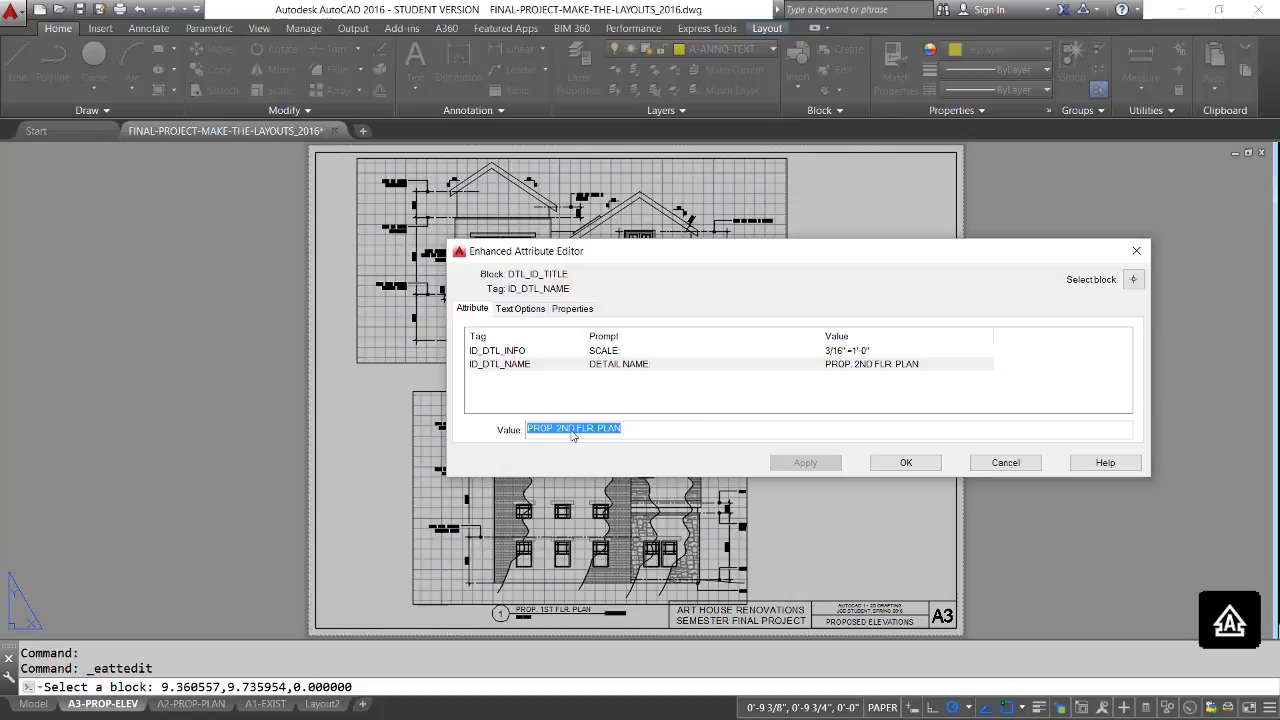
left_click(565, 429)
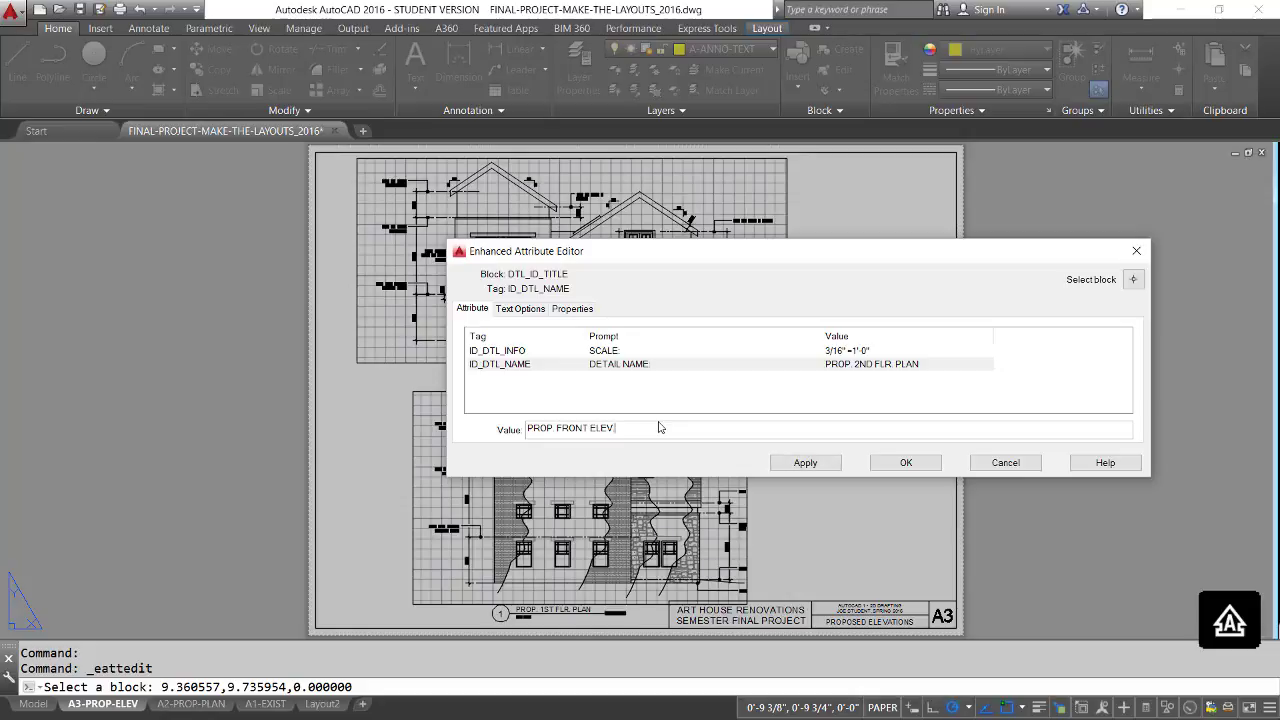
left_click(905, 462)
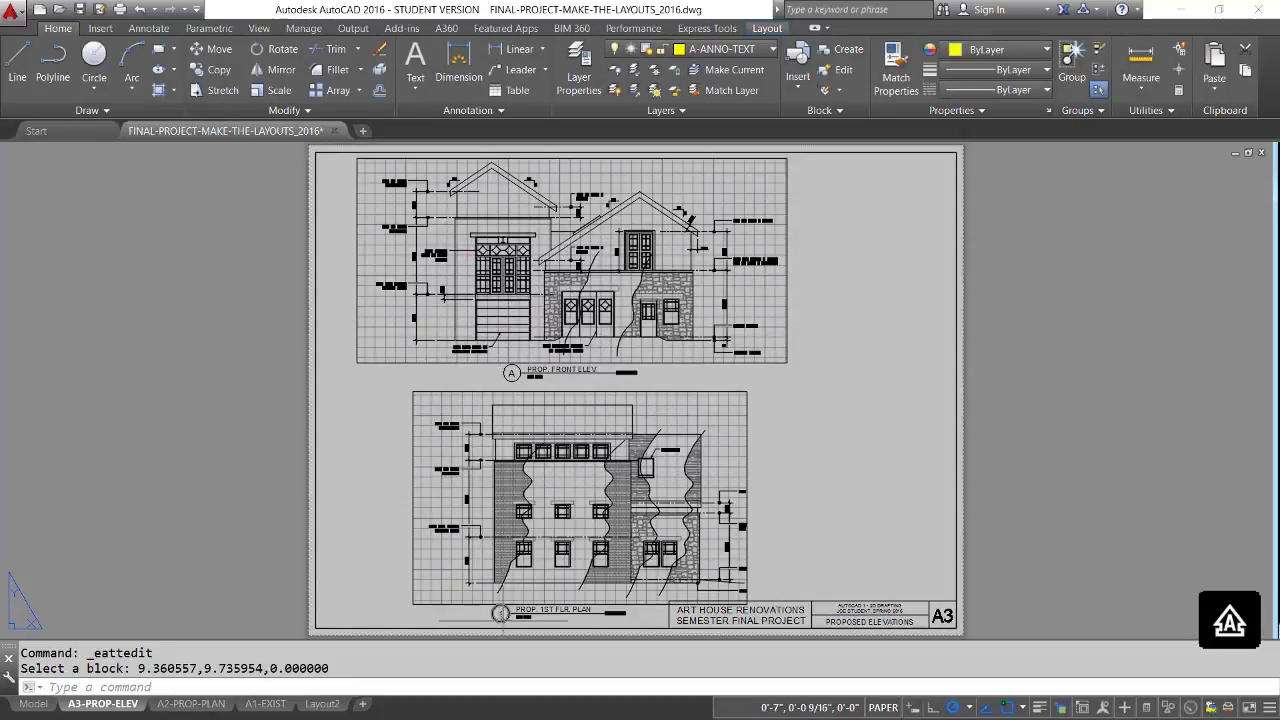
Change the flat-roofed elevation's detail number to B and its detail name to PROP. SIDE ELEV.
double_click(504, 624)
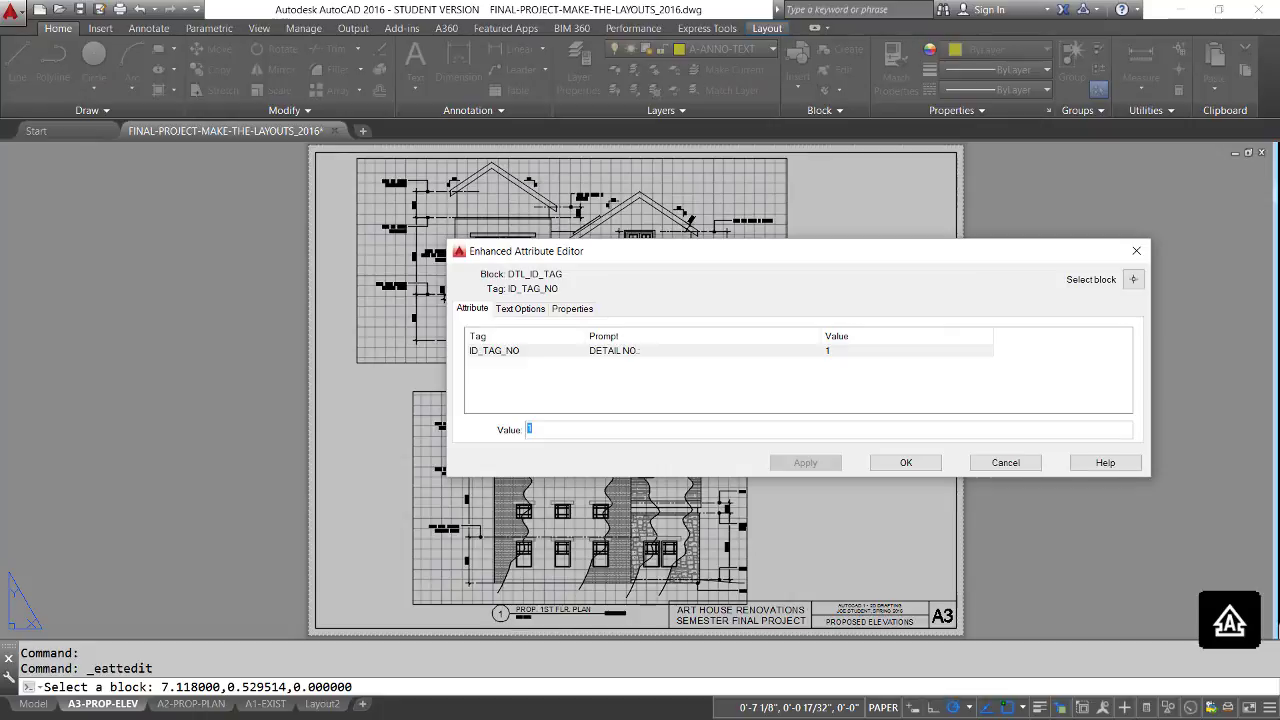
left_click(903, 463)
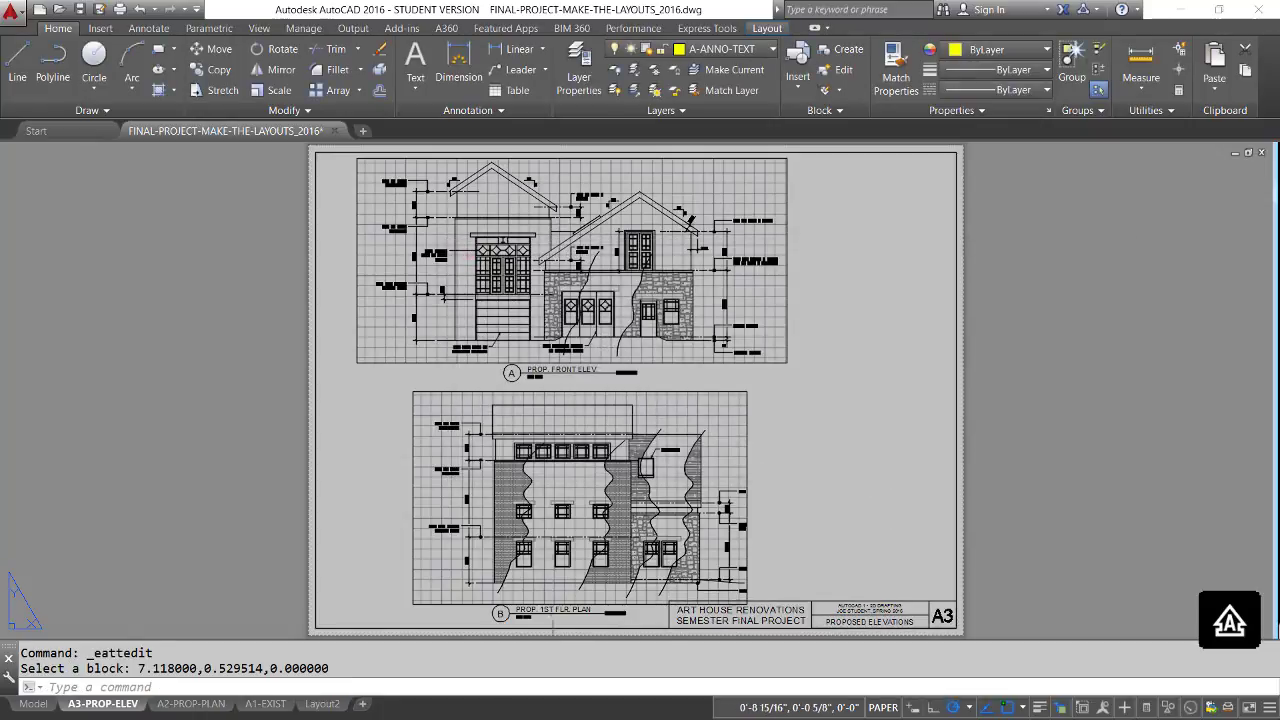
double_click(563, 606)
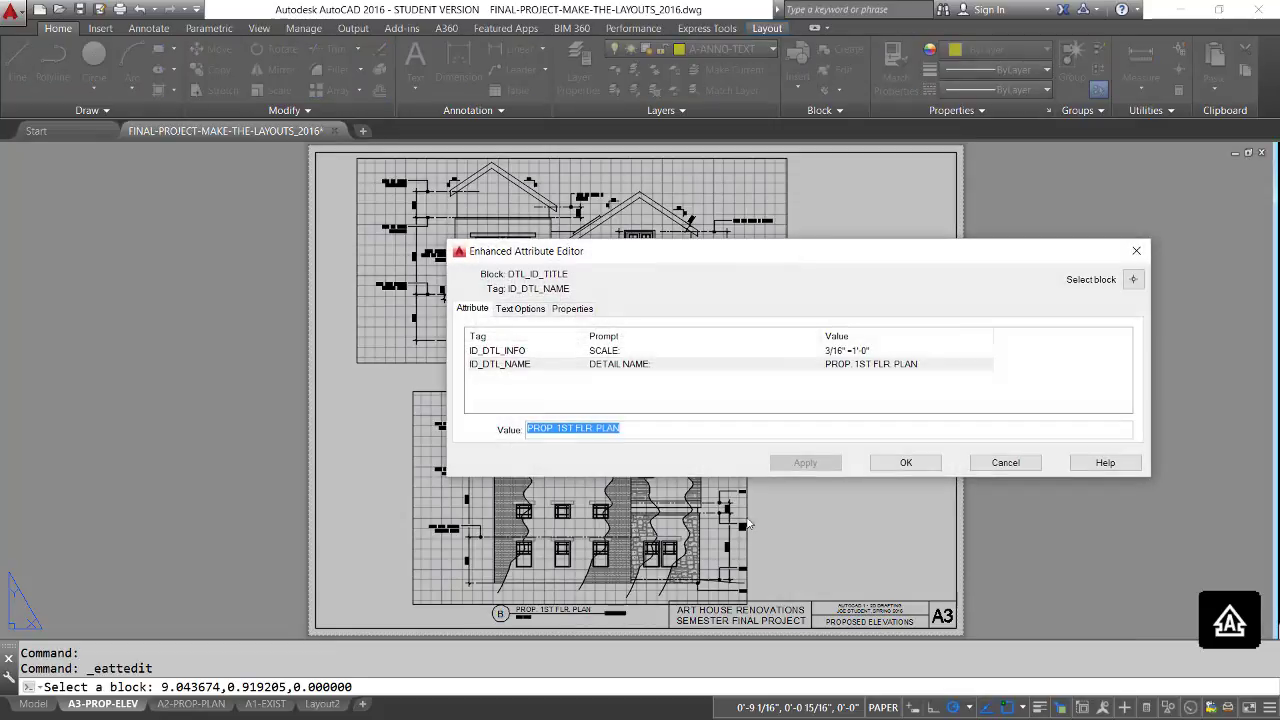
left_click(566, 432)
type("PROP SIDE ELEV")
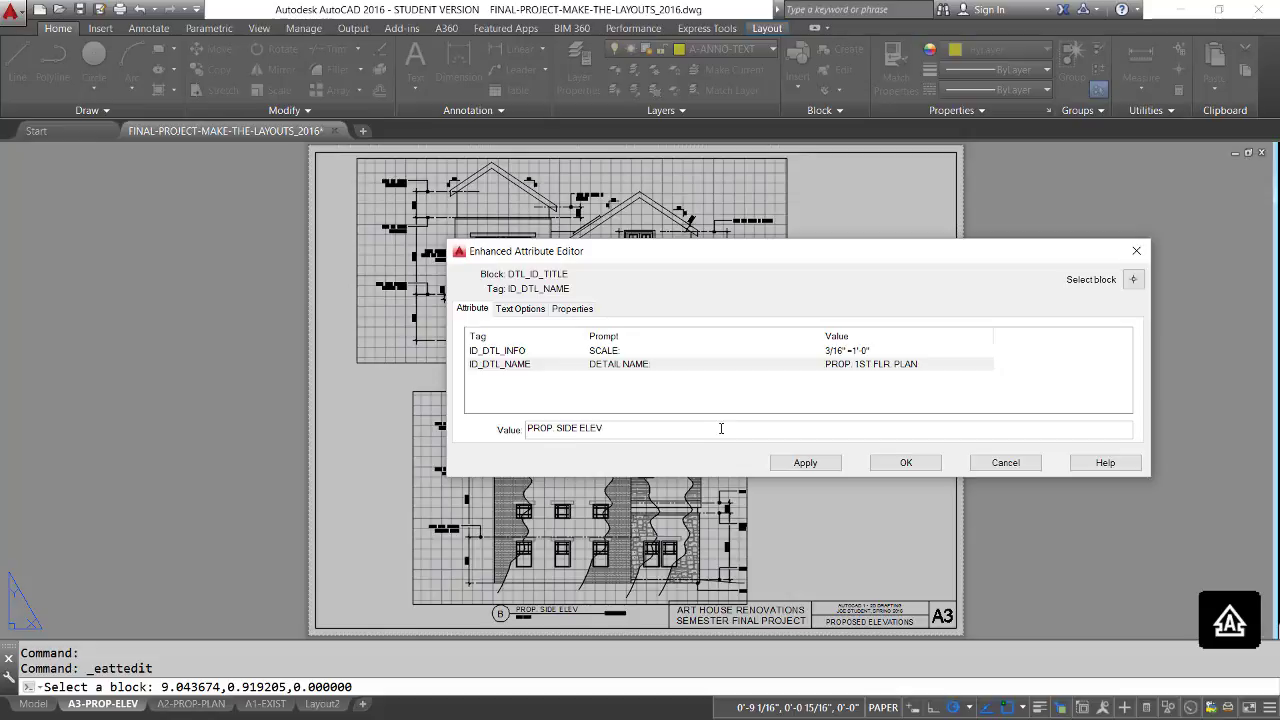
left_click(904, 462)
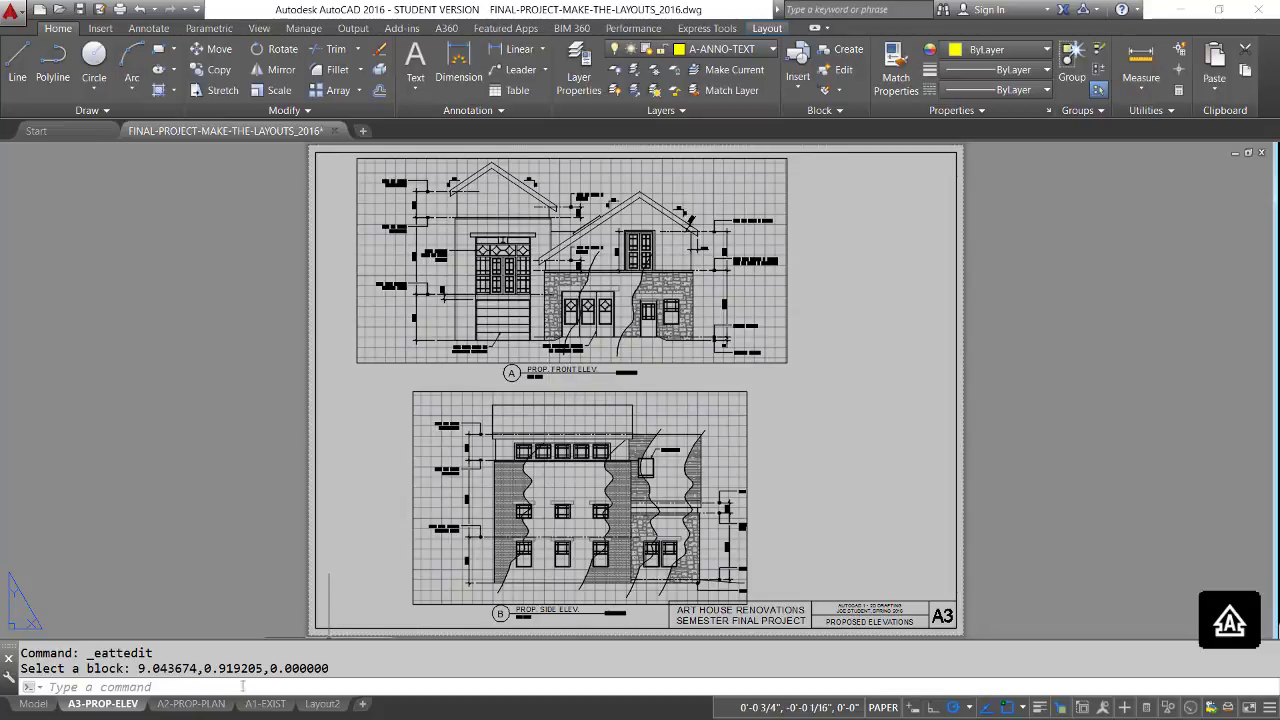
Check the elevation markers around the first floor plan on the A2-PROP-PLAN layout, and return to A3-PROP-ELEV.
left_click(200, 706)
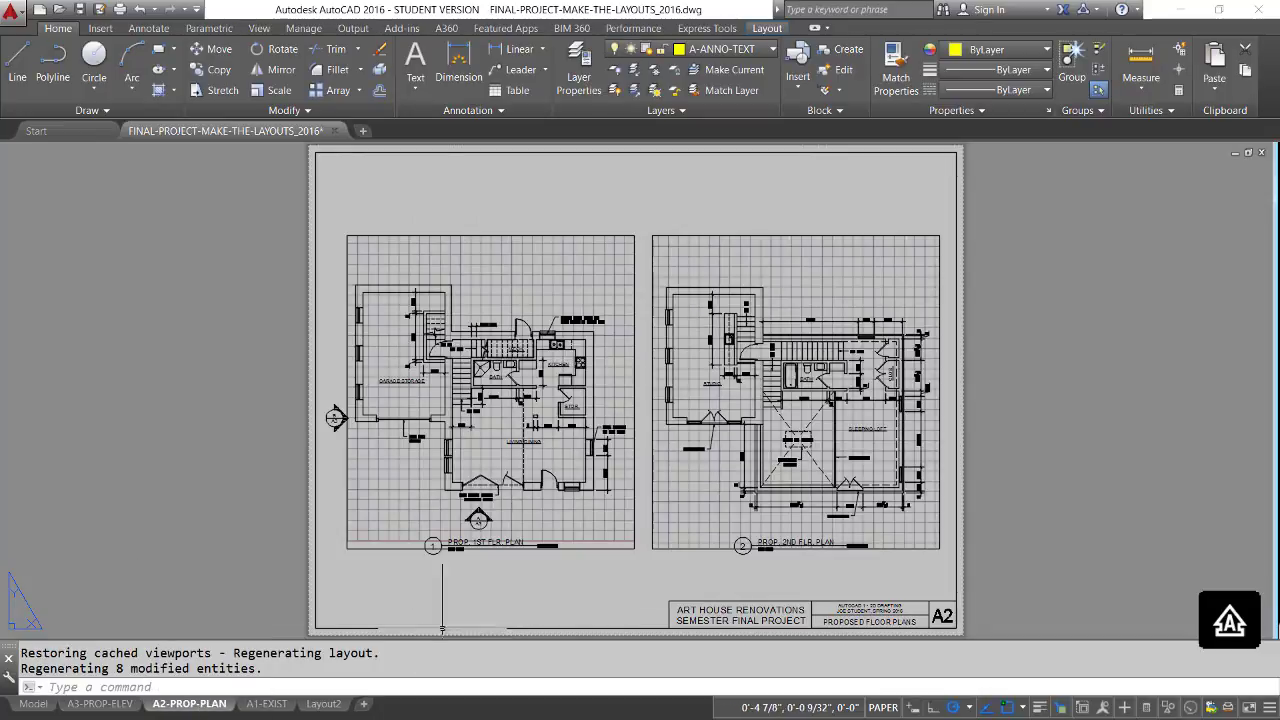
scroll(398, 508, "up", 3)
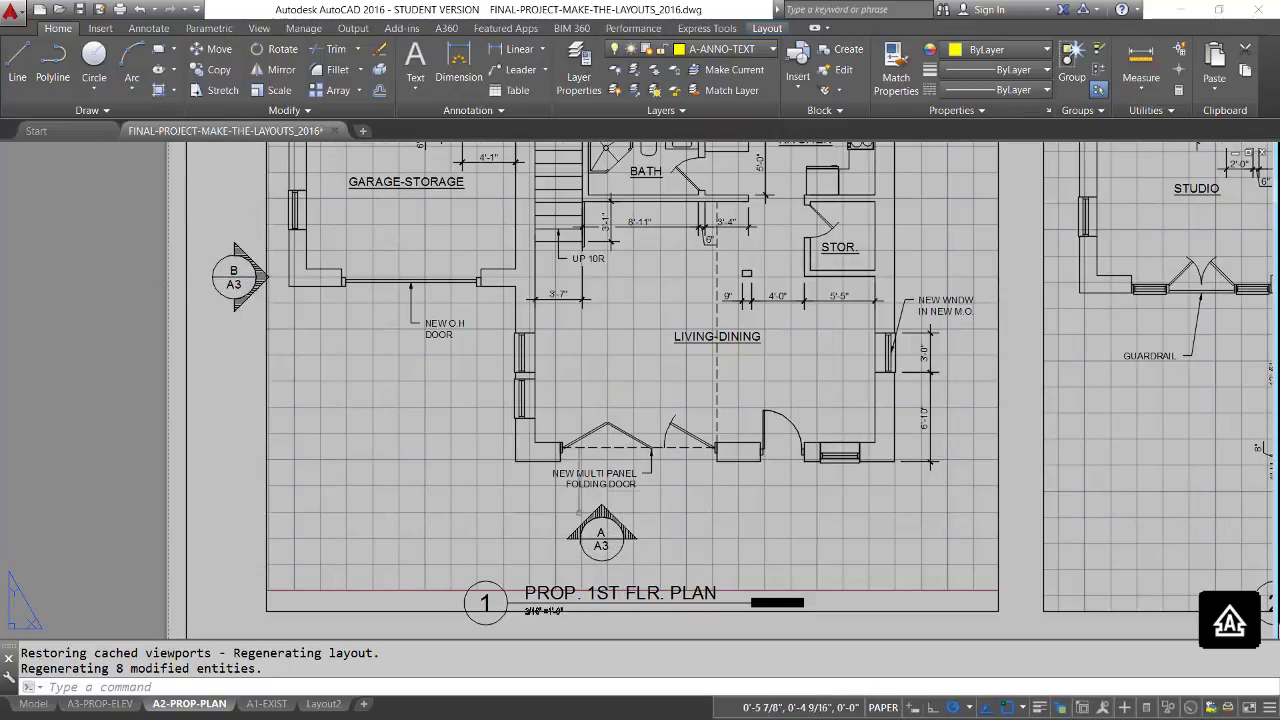
left_click(123, 706)
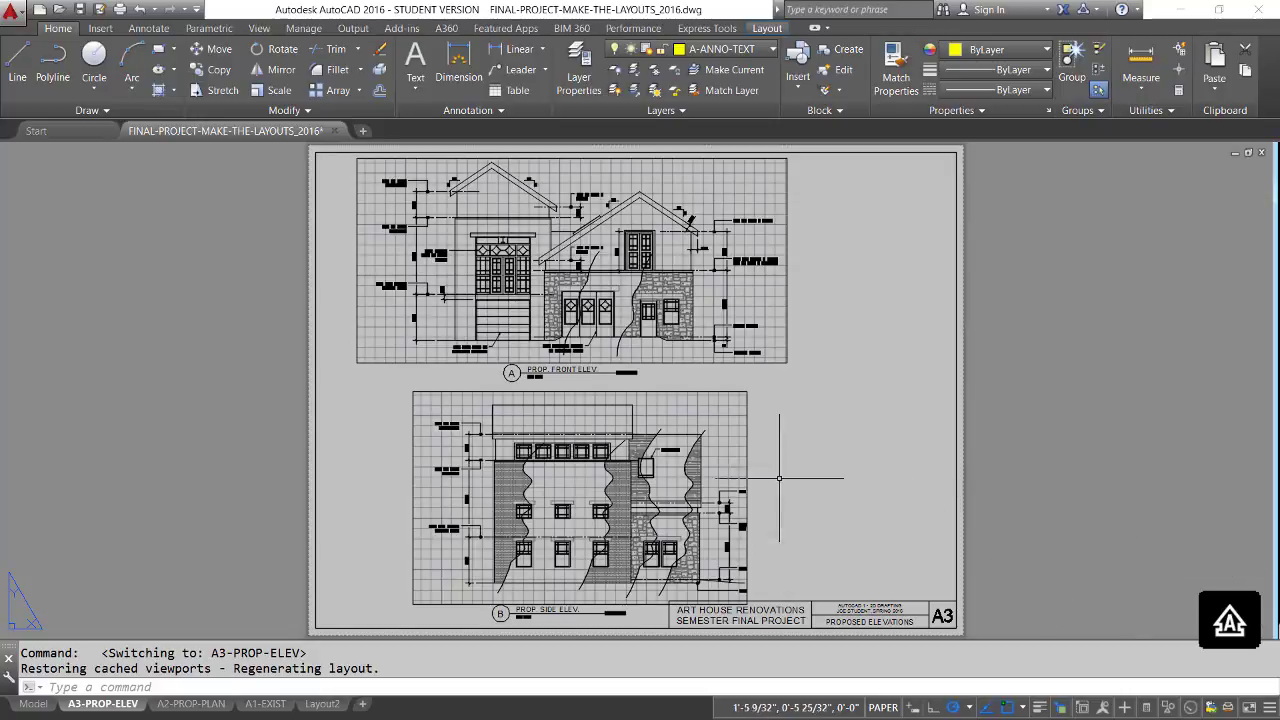
Widen the side elevation's viewport to the right to include its cut-off notes.
left_click(748, 454)
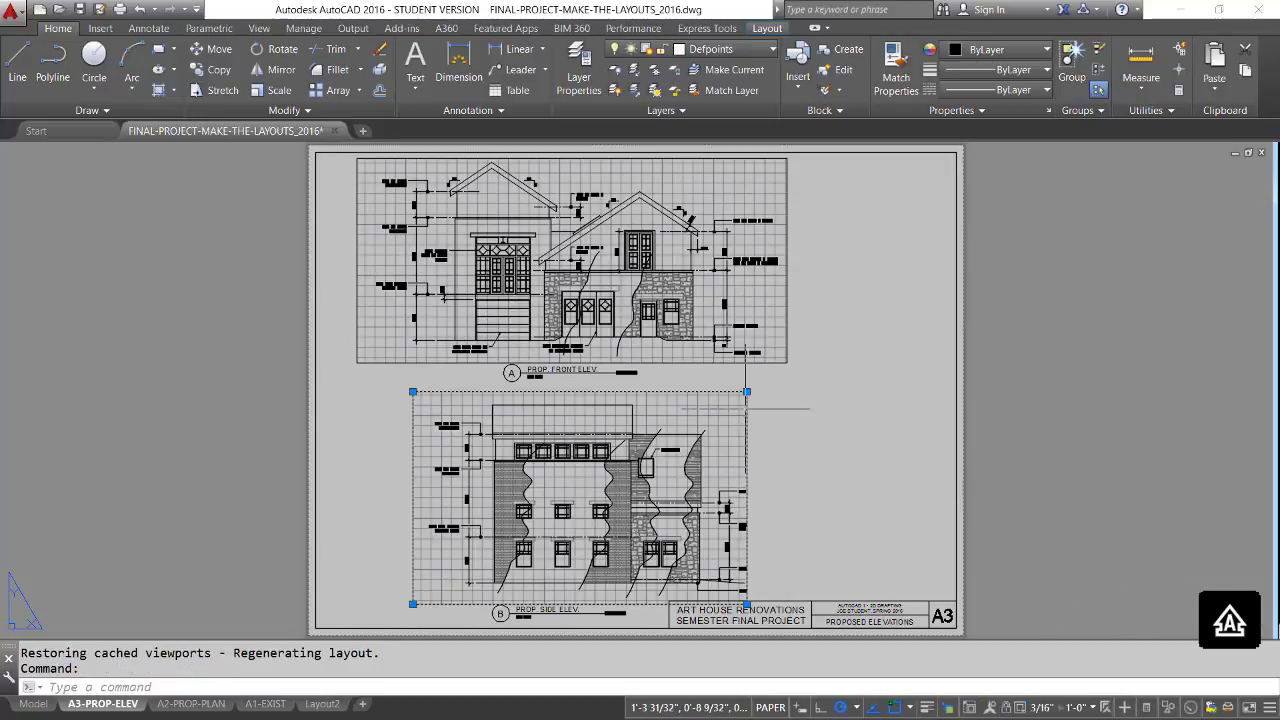
left_click(747, 391)
left_click(774, 391)
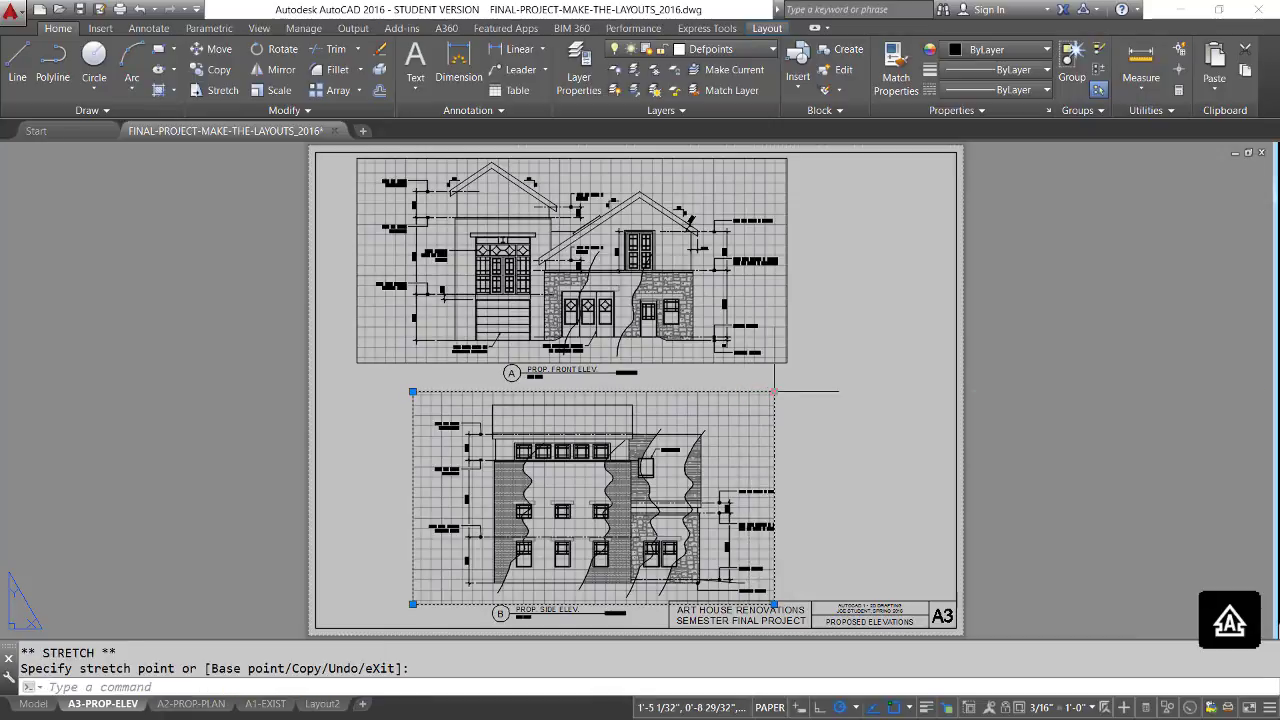
Stretch the right edge of the side elevation's viewport slightly further outward, clear of the wall and floor level notes.
left_click(773, 391)
left_click(797, 391)
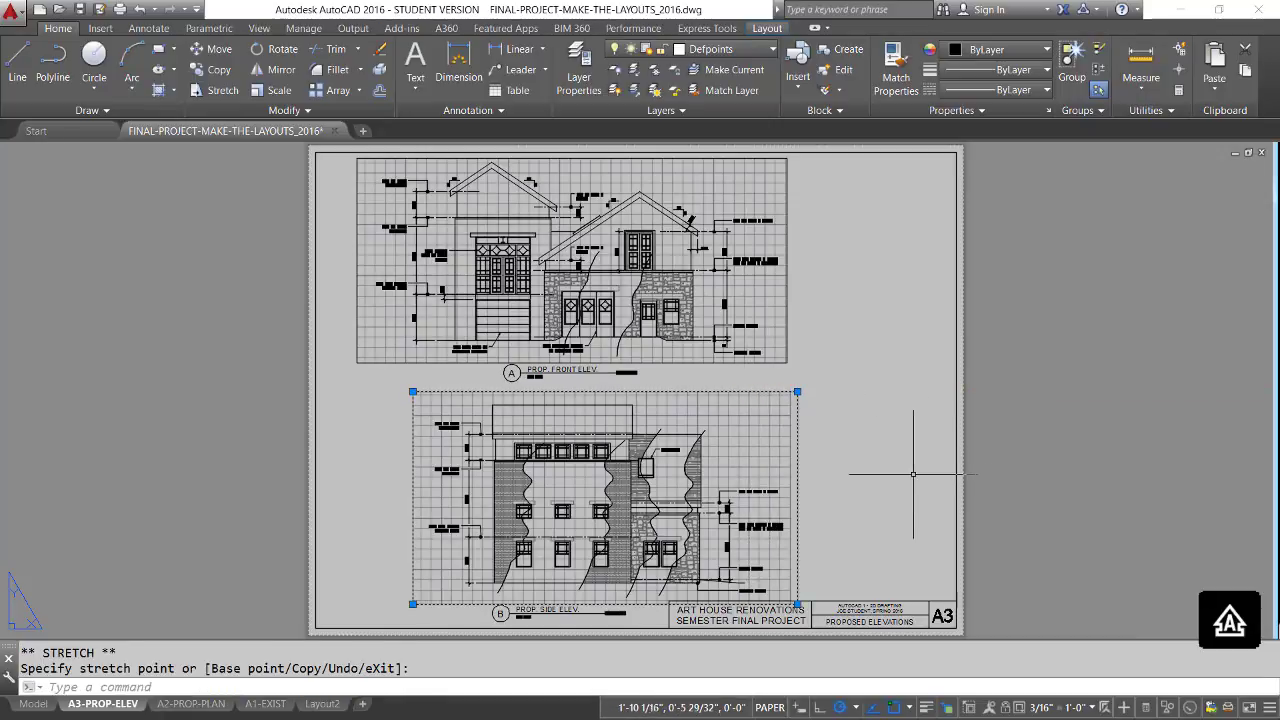
key("Escape")
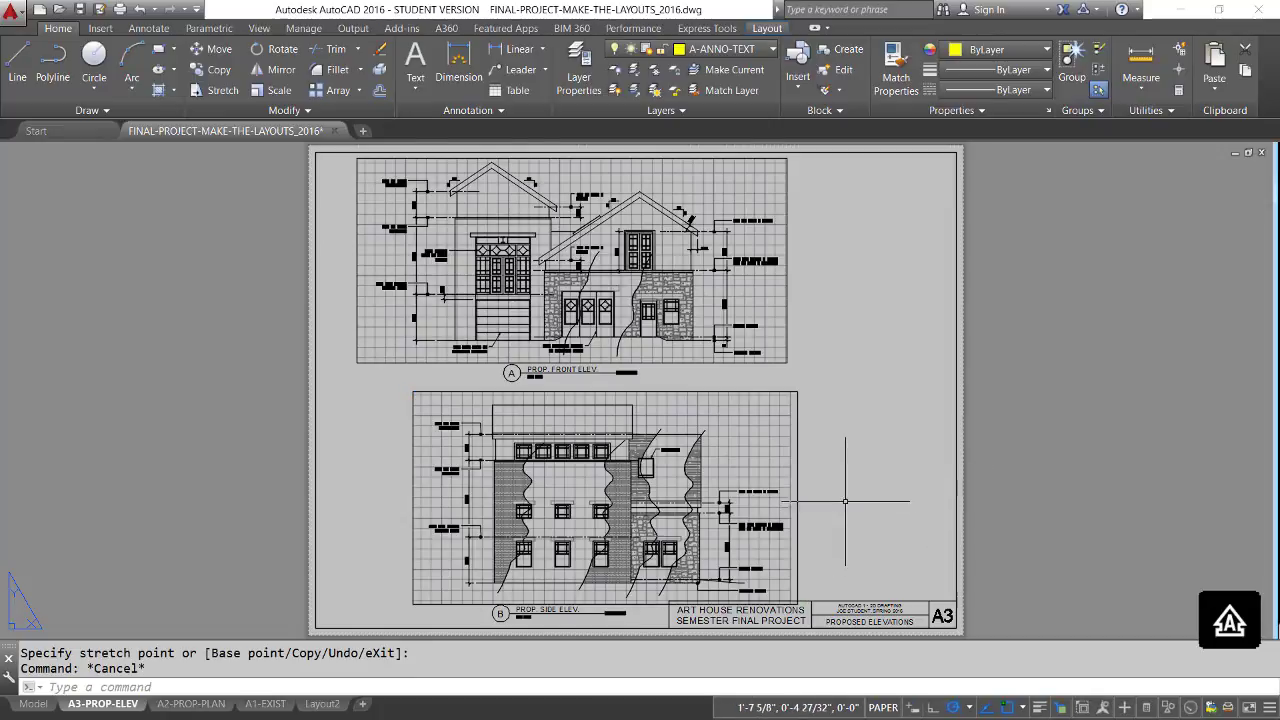
scroll(845, 501, "up", 6)
middle_click_drag(749, 477, 1131, 266)
scroll(1131, 266, "down", 2)
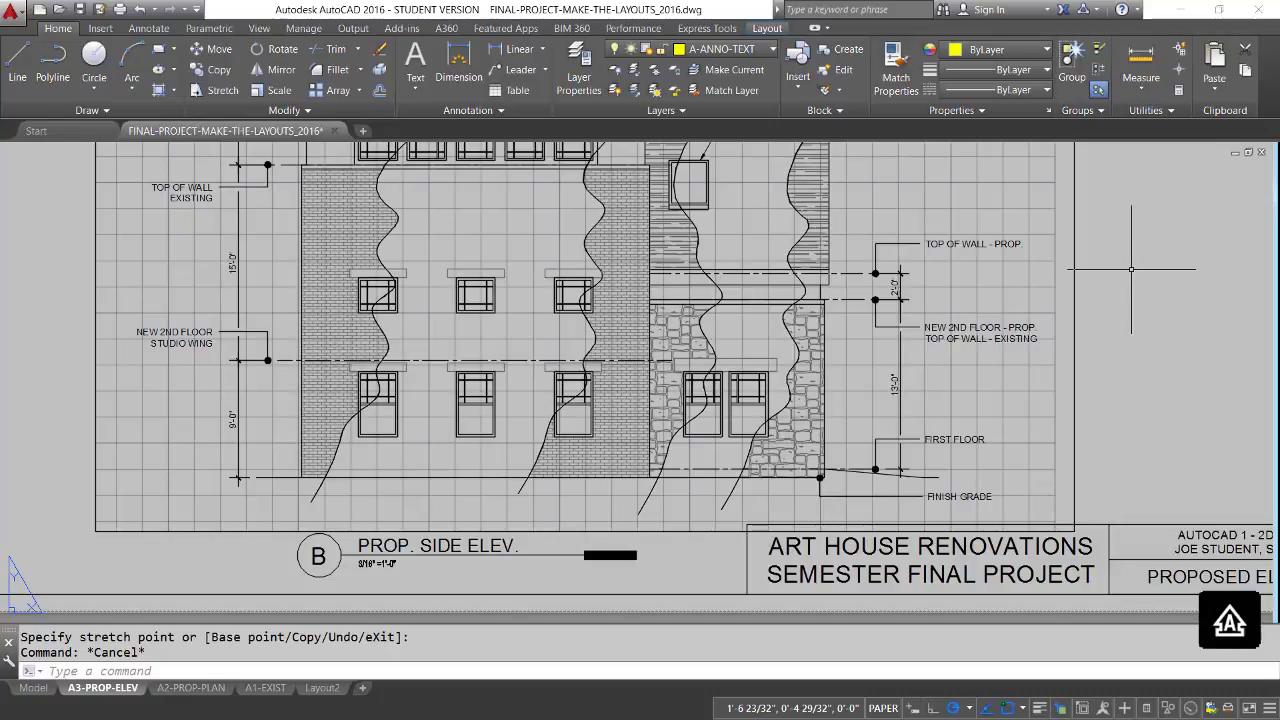
scroll(1131, 268, "down", 2)
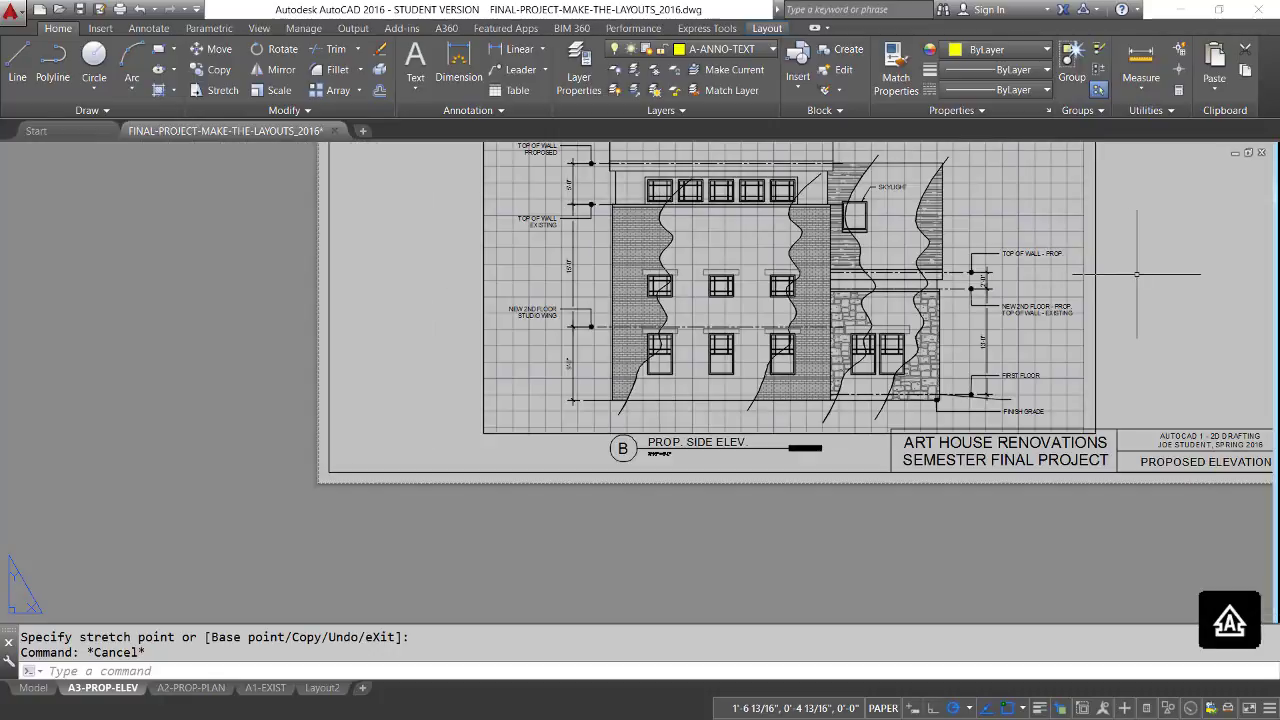
scroll(1131, 268, "down", 1)
Reset the side elevation viewport's scale to 3/16" = 1'-0", recentre the elevation with its notes inside it, and return to paper space.
double_click(835, 477)
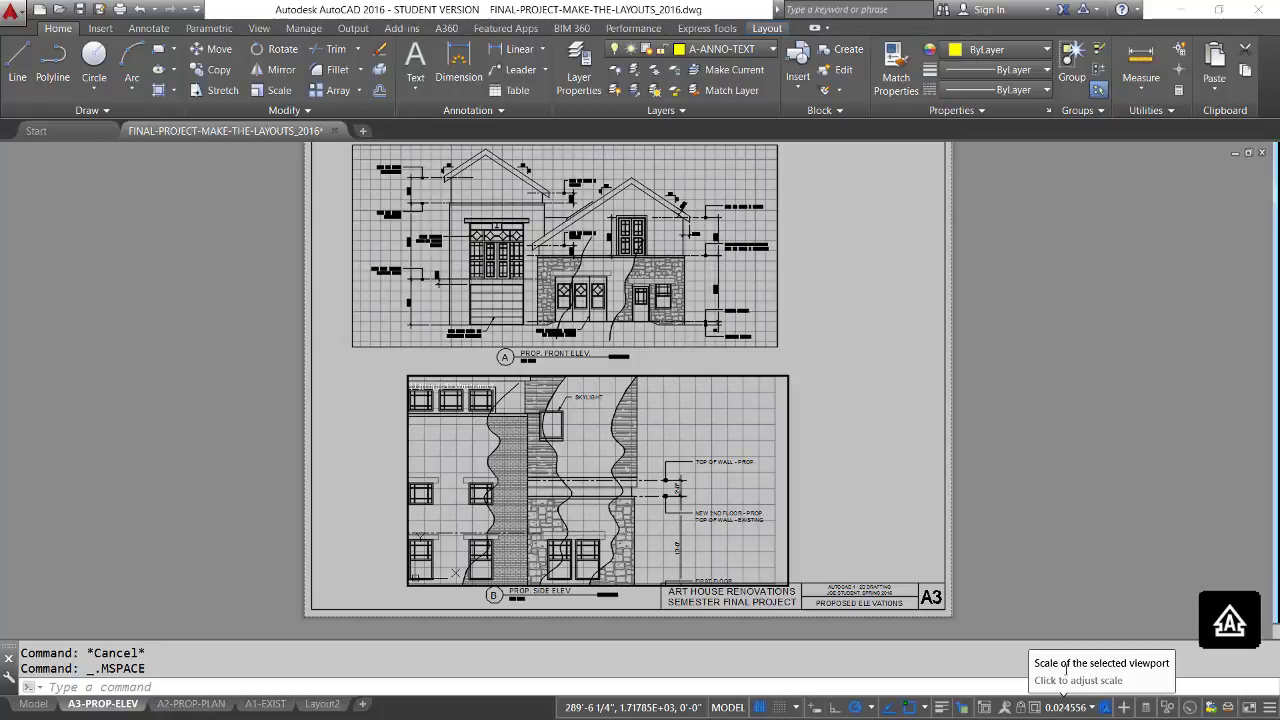
left_click(1094, 710)
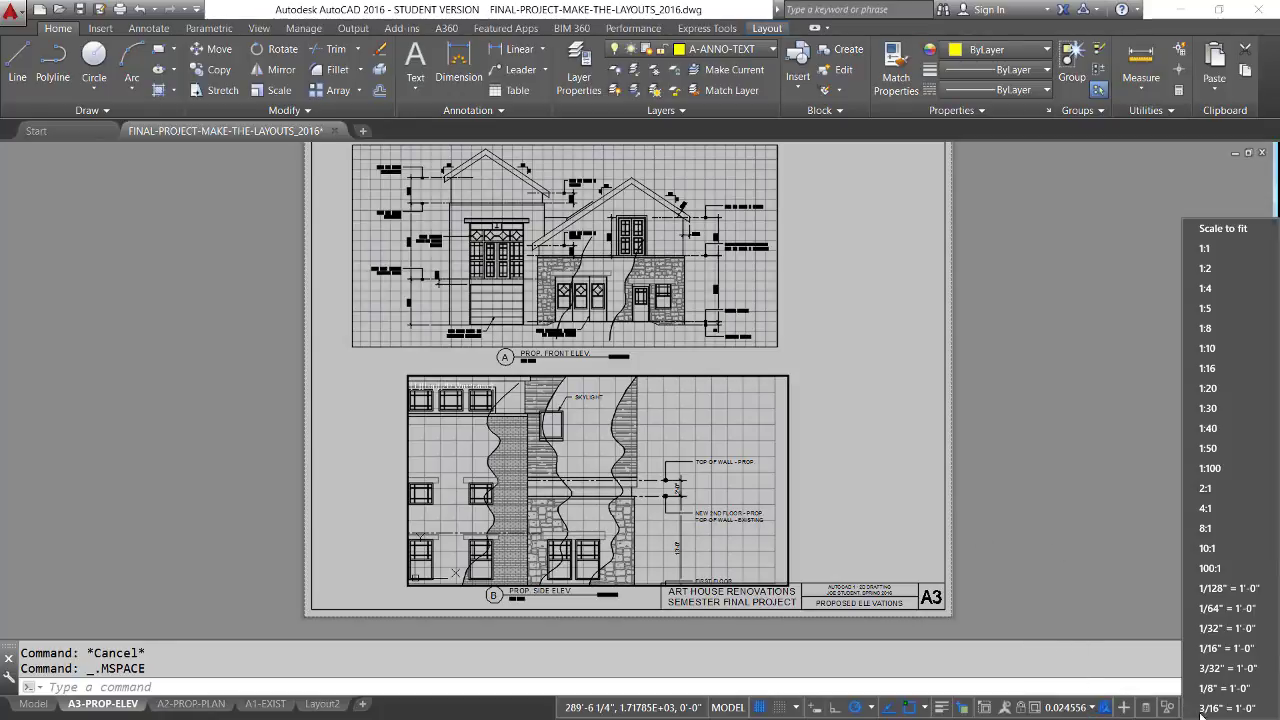
left_click(1107, 557)
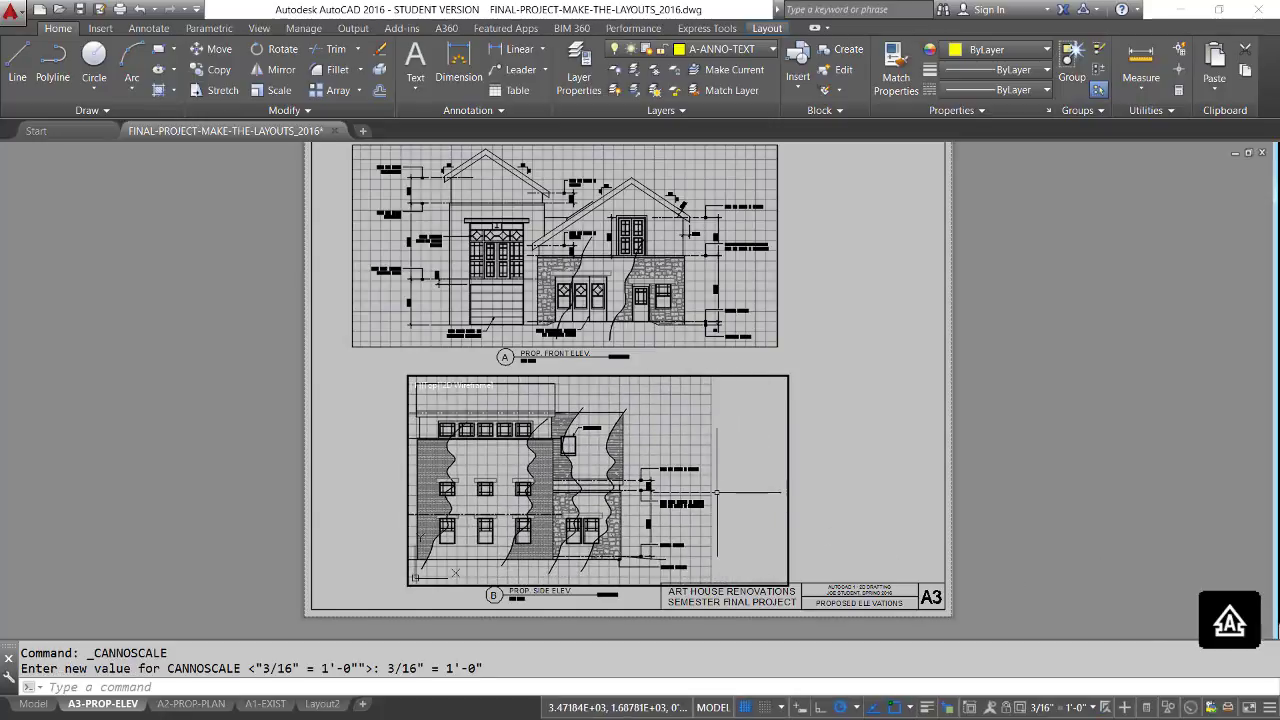
middle_click_drag(727, 430, 738, 439)
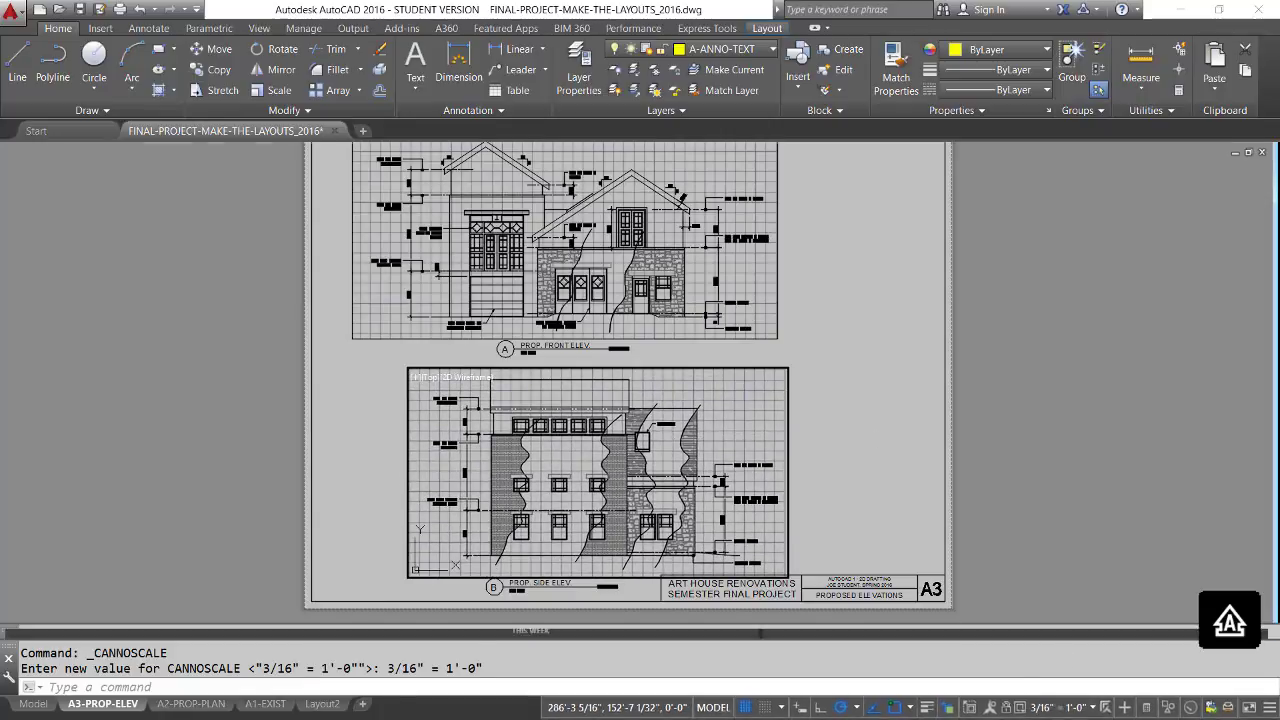
left_click(713, 708)
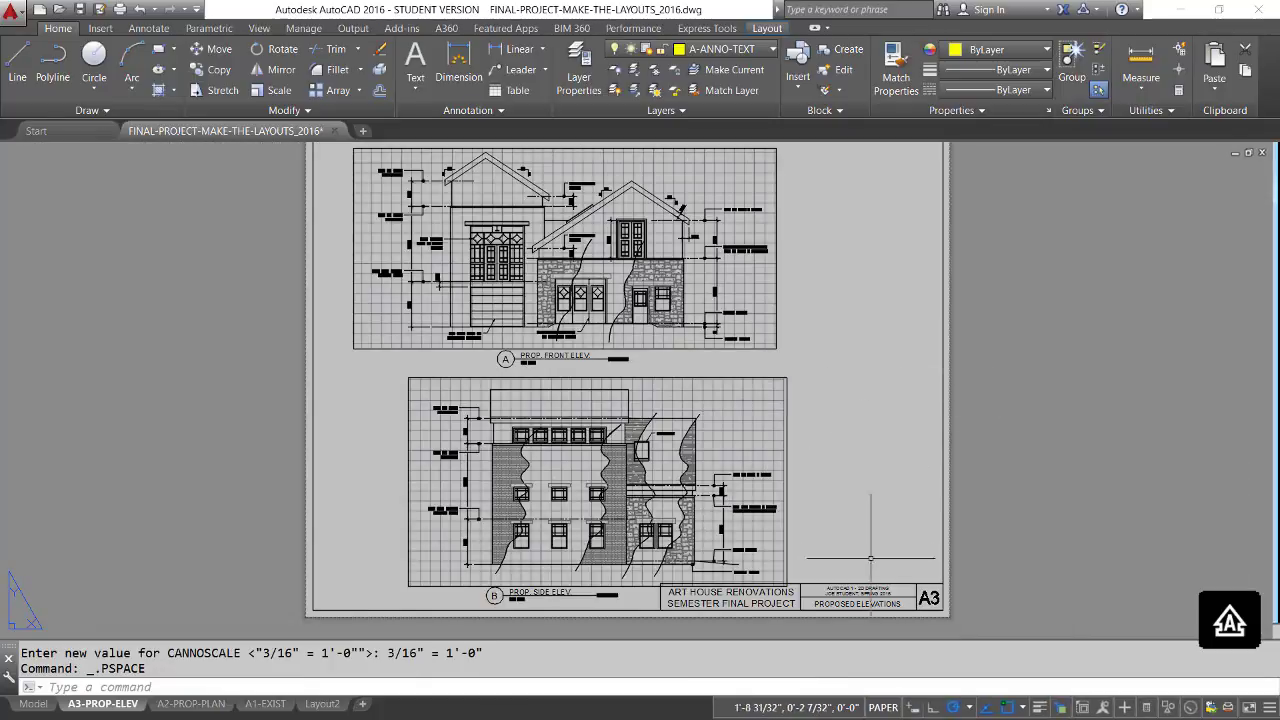
Lock the side elevation's viewport and clear the selection.
left_click(787, 478)
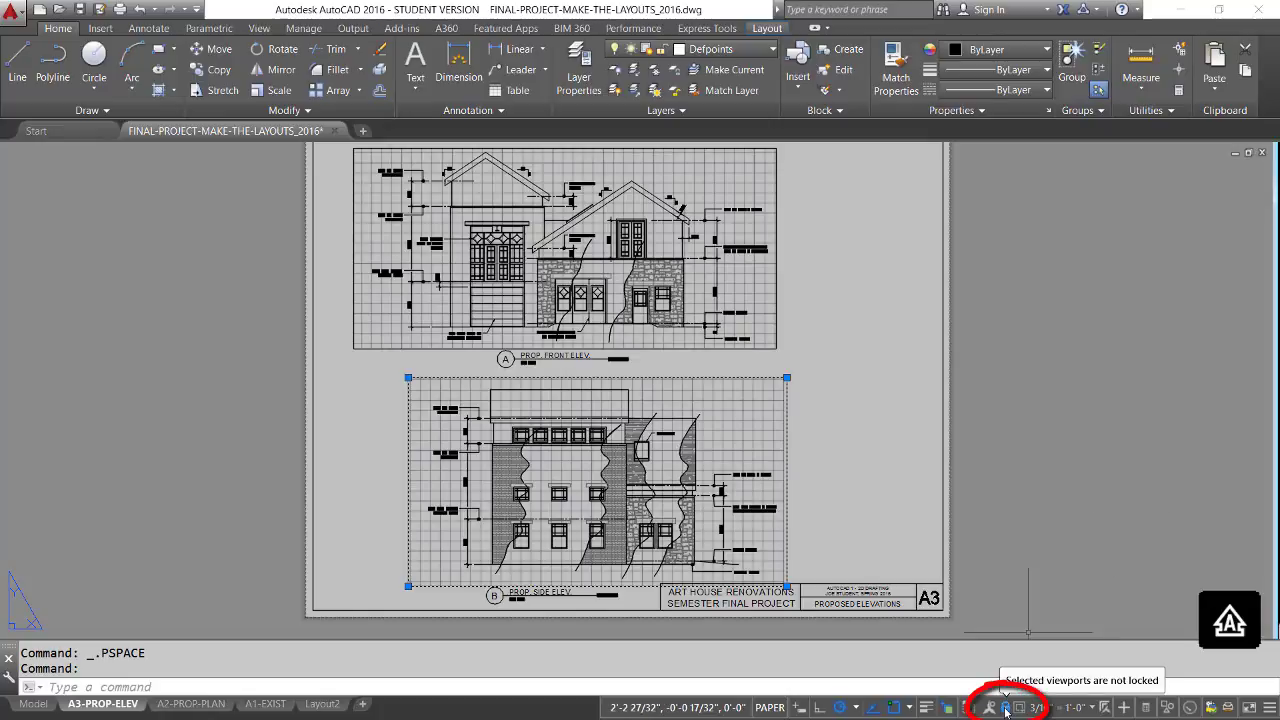
left_click(856, 535)
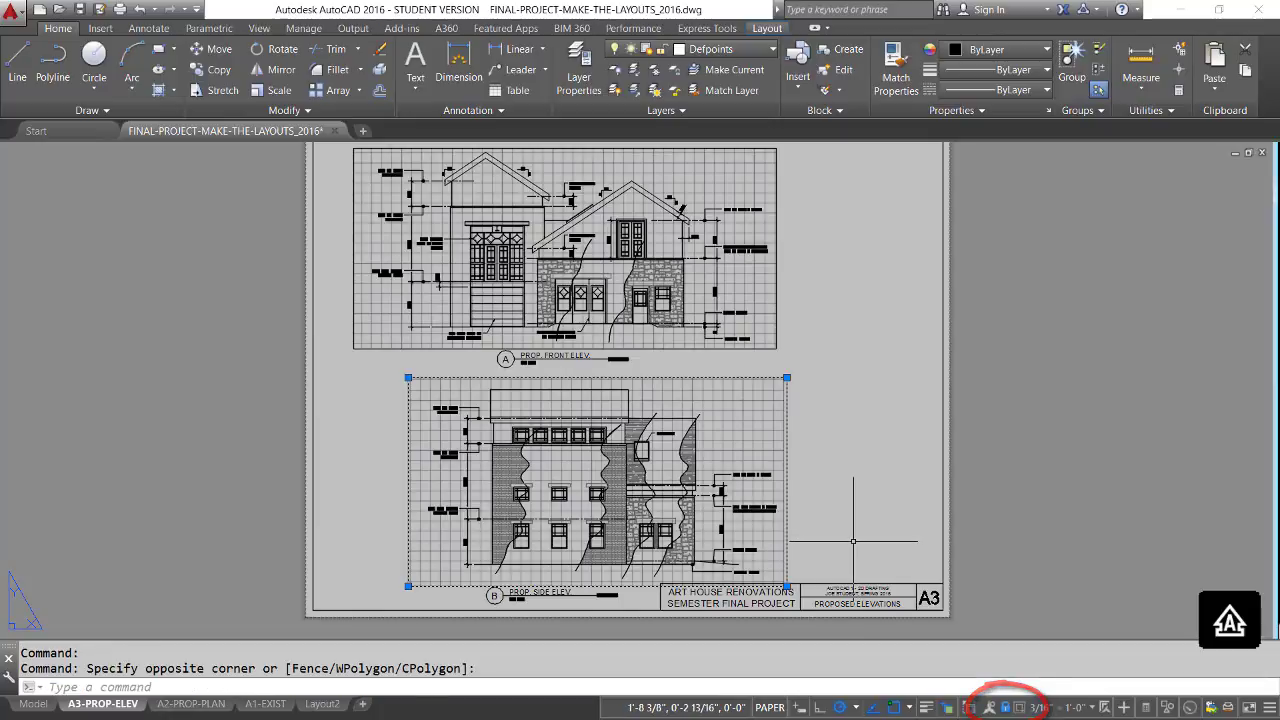
key("Escape")
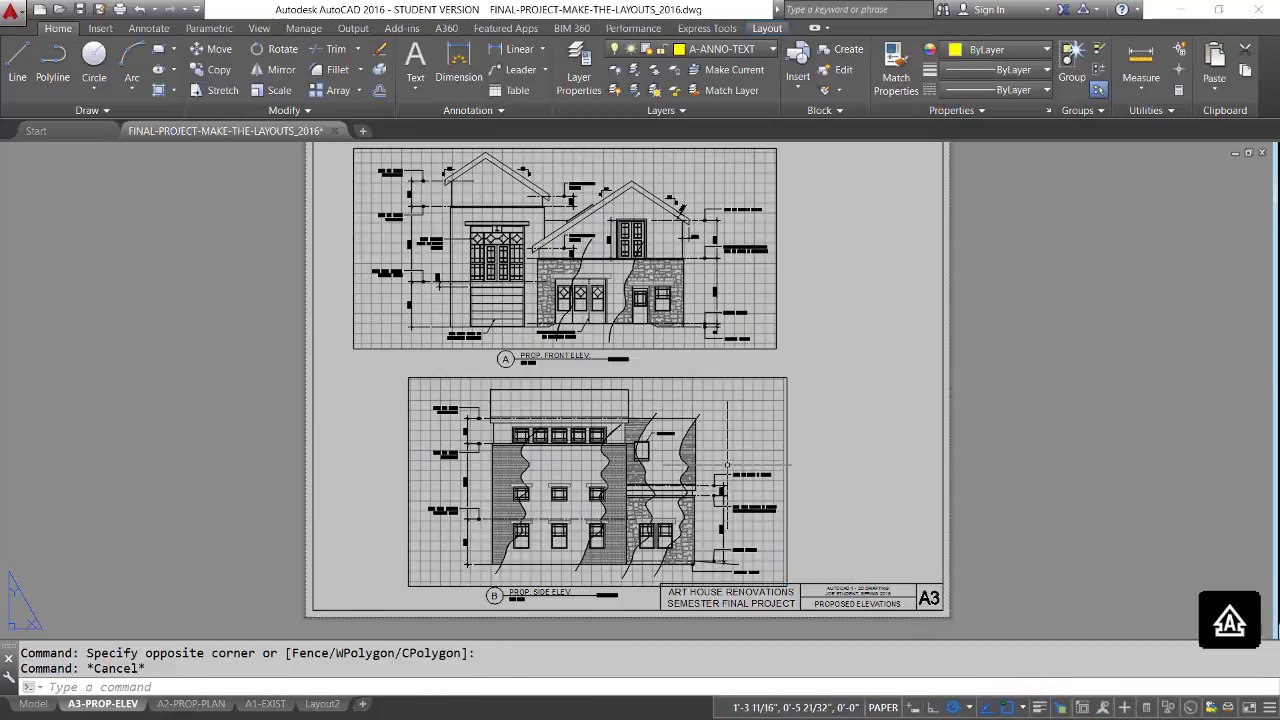
Test the side elevation viewport's lock by zooming while it is active, and return to paper space.
double_click(648, 480)
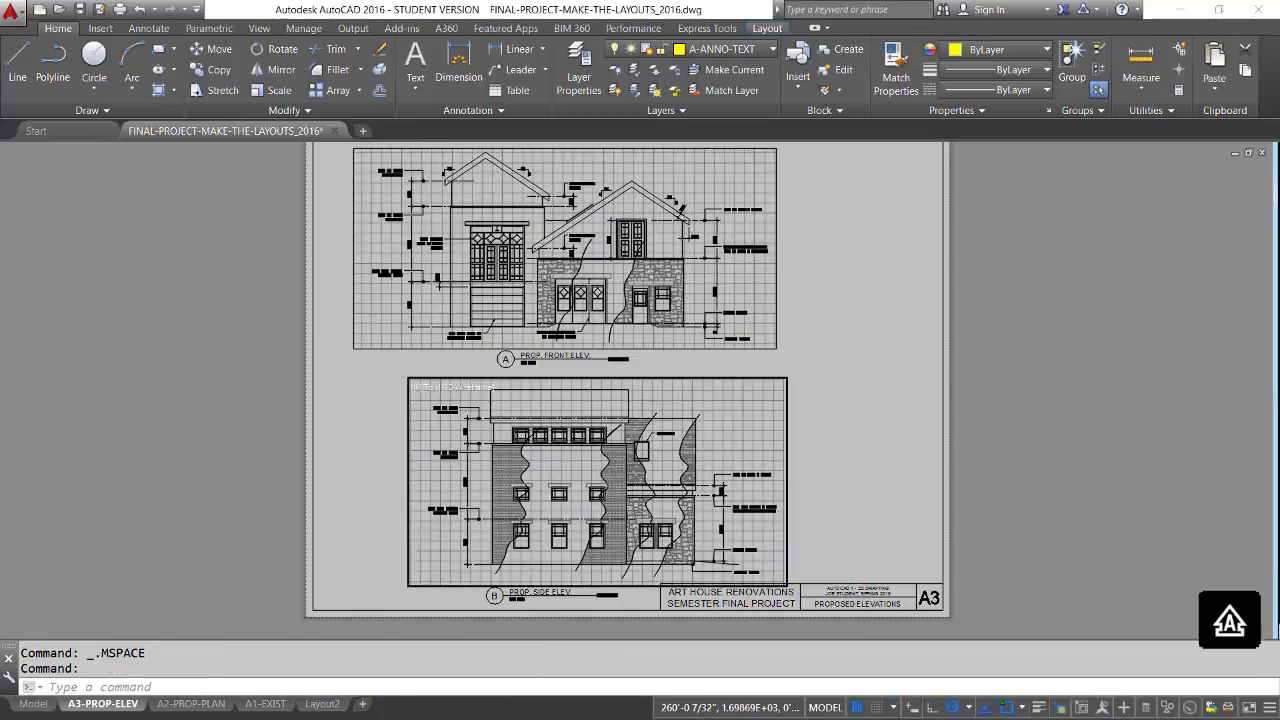
scroll(648, 480, "up", 5)
scroll(648, 480, "down", 8)
scroll(651, 478, "up", 10)
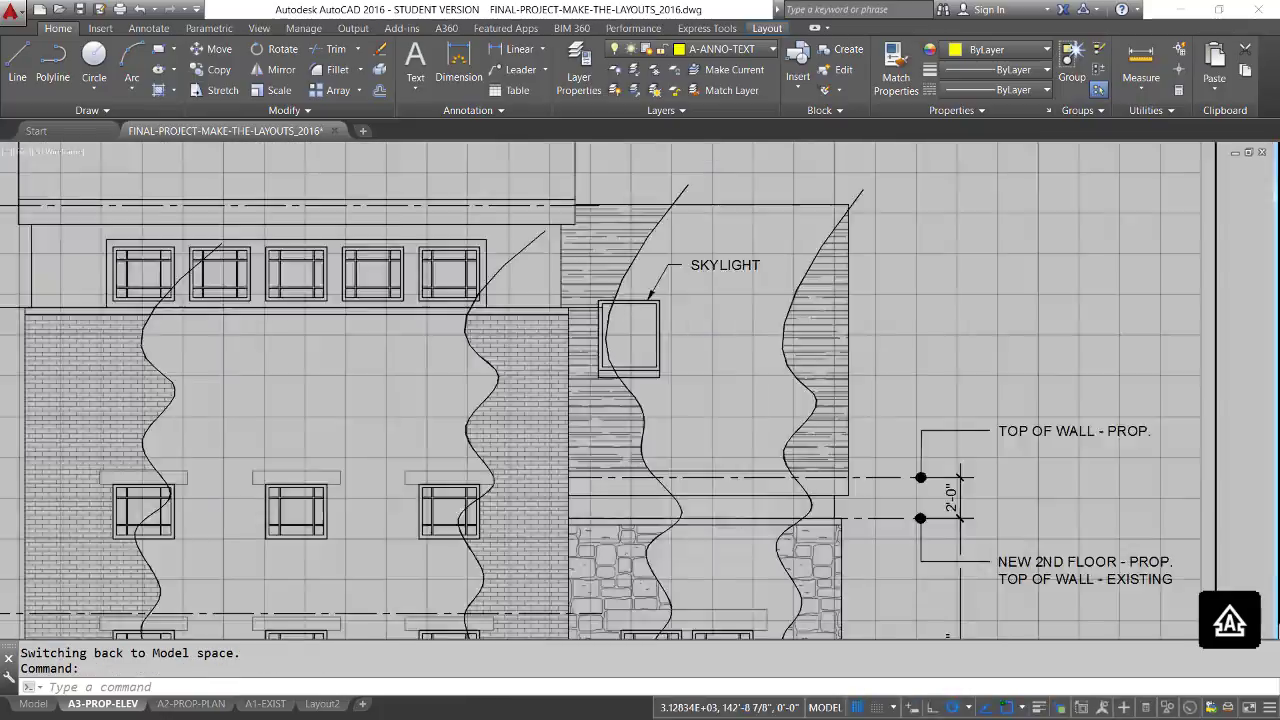
scroll(651, 478, "down", 8)
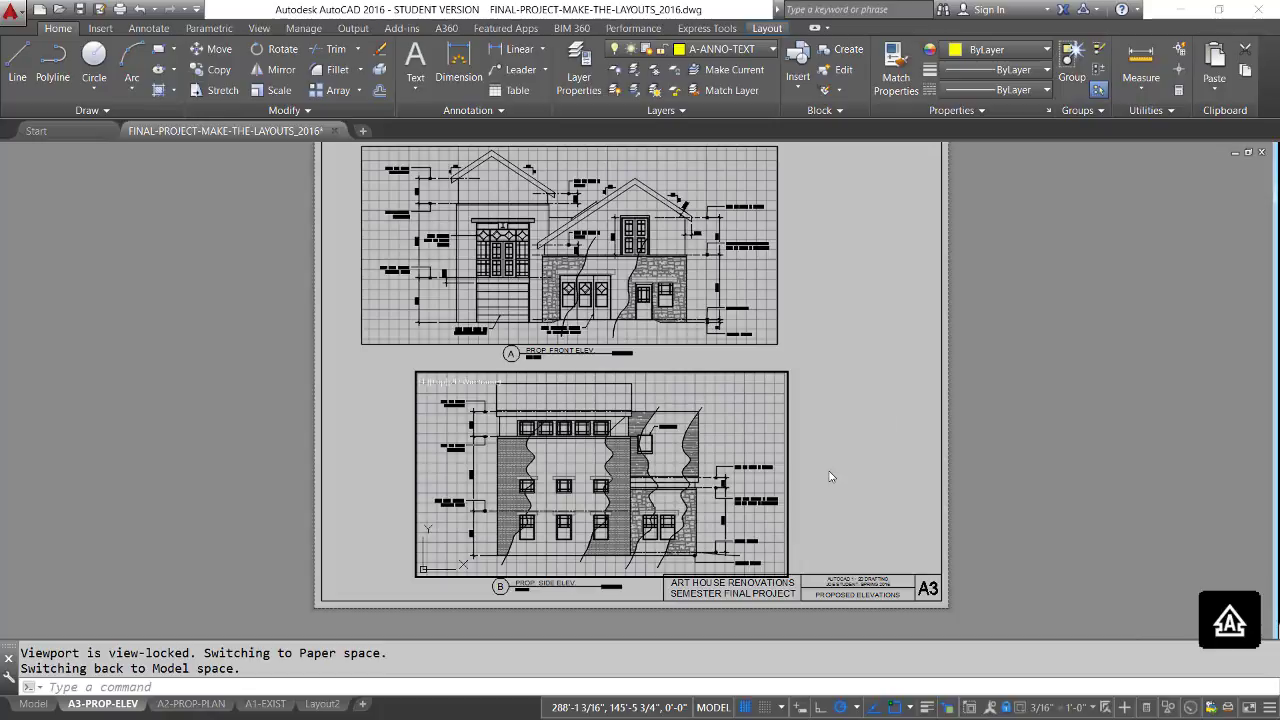
key("Escape")
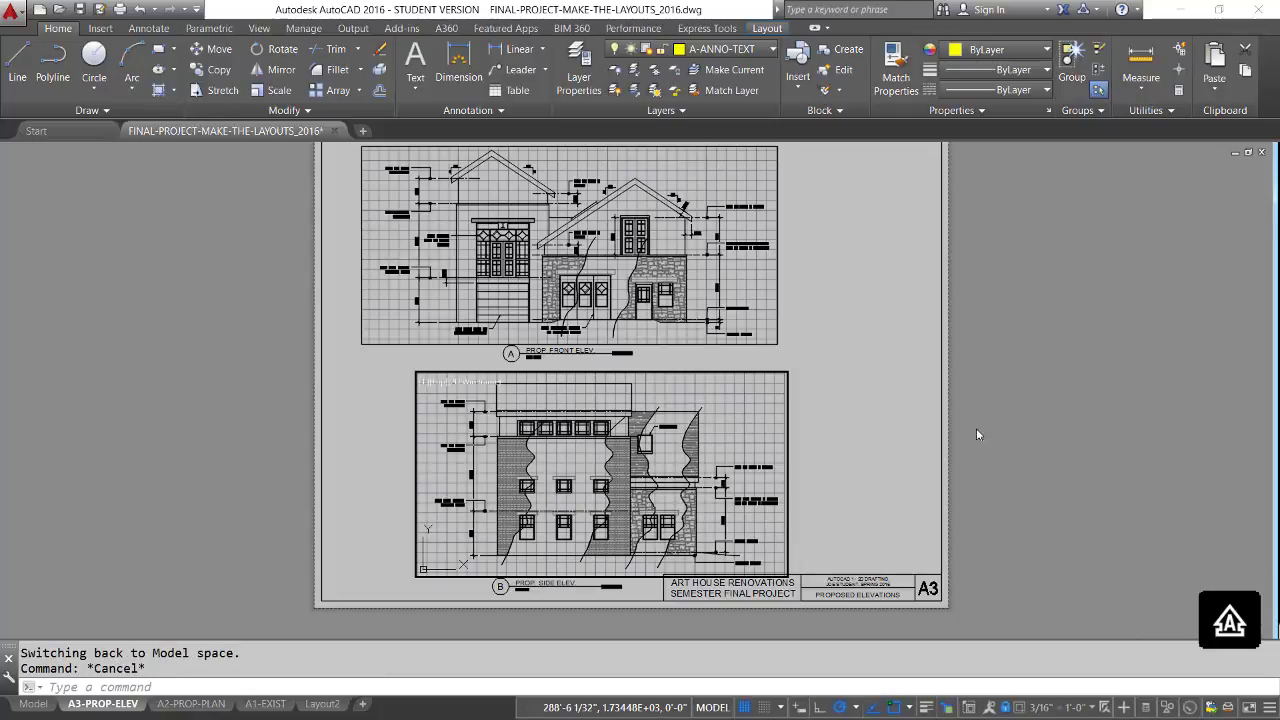
left_click(713, 707)
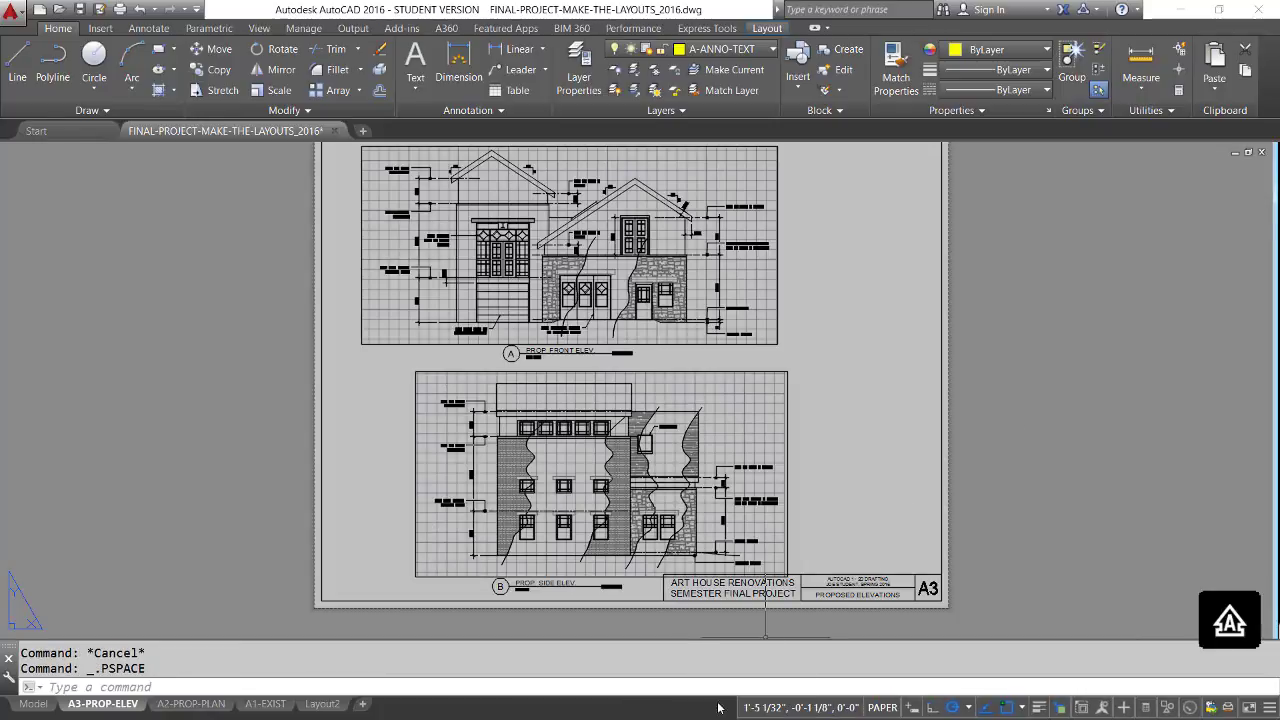
Activate the front elevation's unlocked viewport and zoom in and out to compare its behaviour with the locked one.
double_click(626, 274)
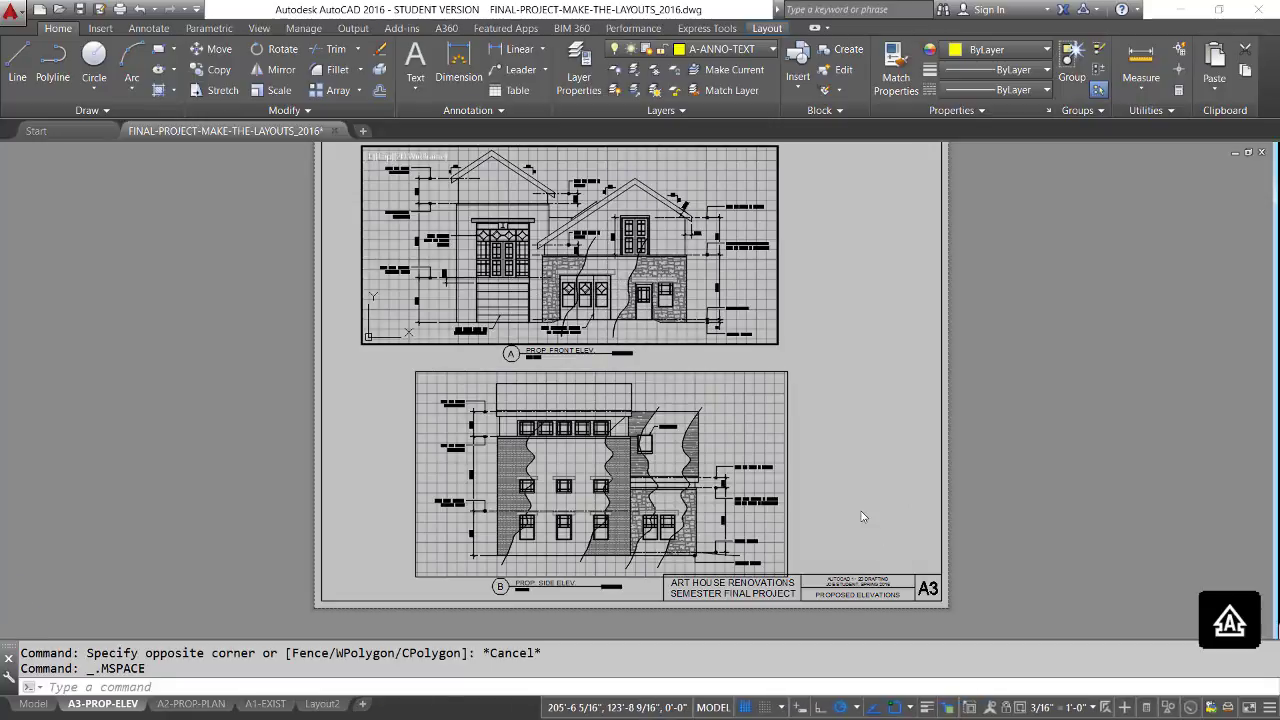
scroll(631, 288, "up", 5)
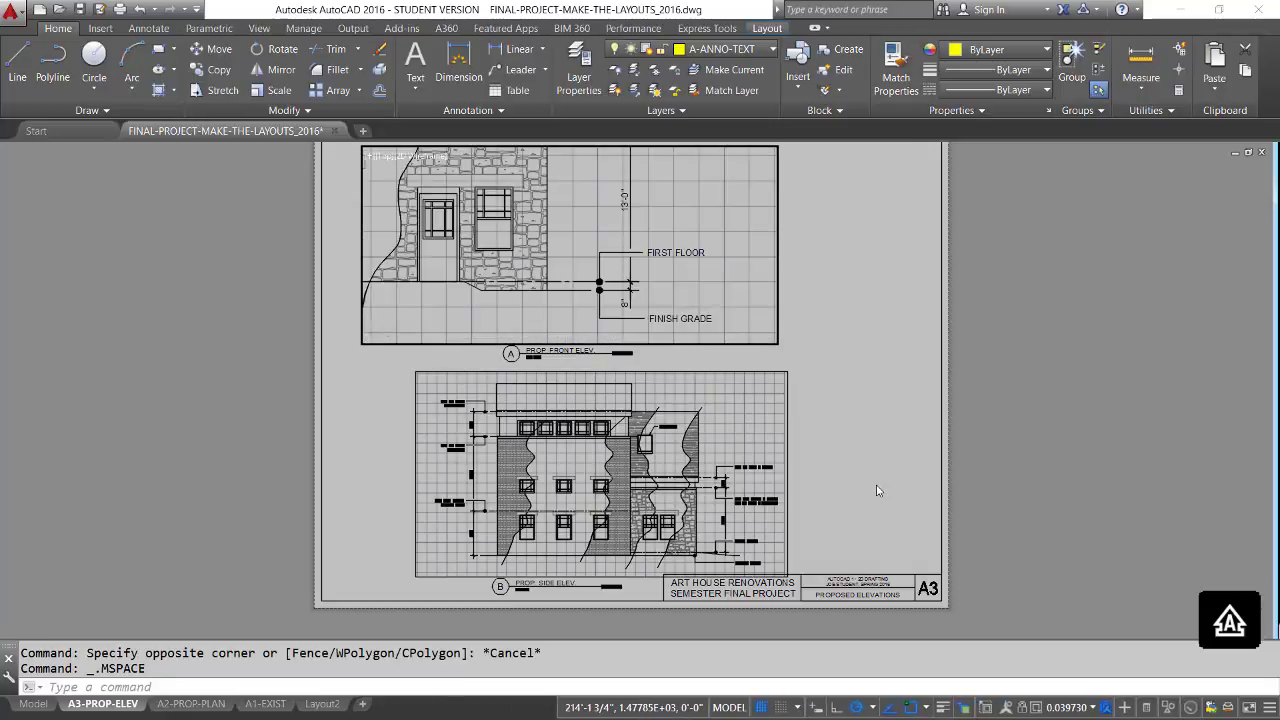
scroll(877, 490, "down", 4)
key("Escape")
key("Escape")
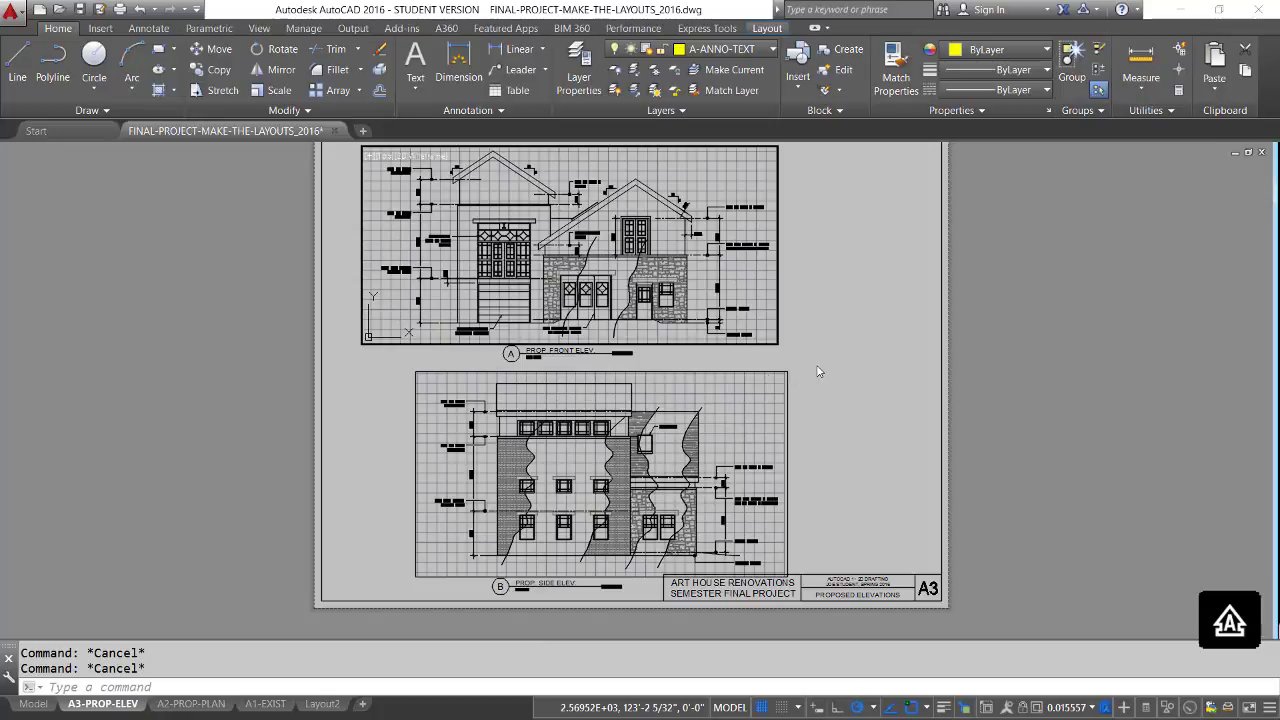
Return to paper space and lock the front elevation's viewport.
left_click(730, 708)
left_click(733, 343)
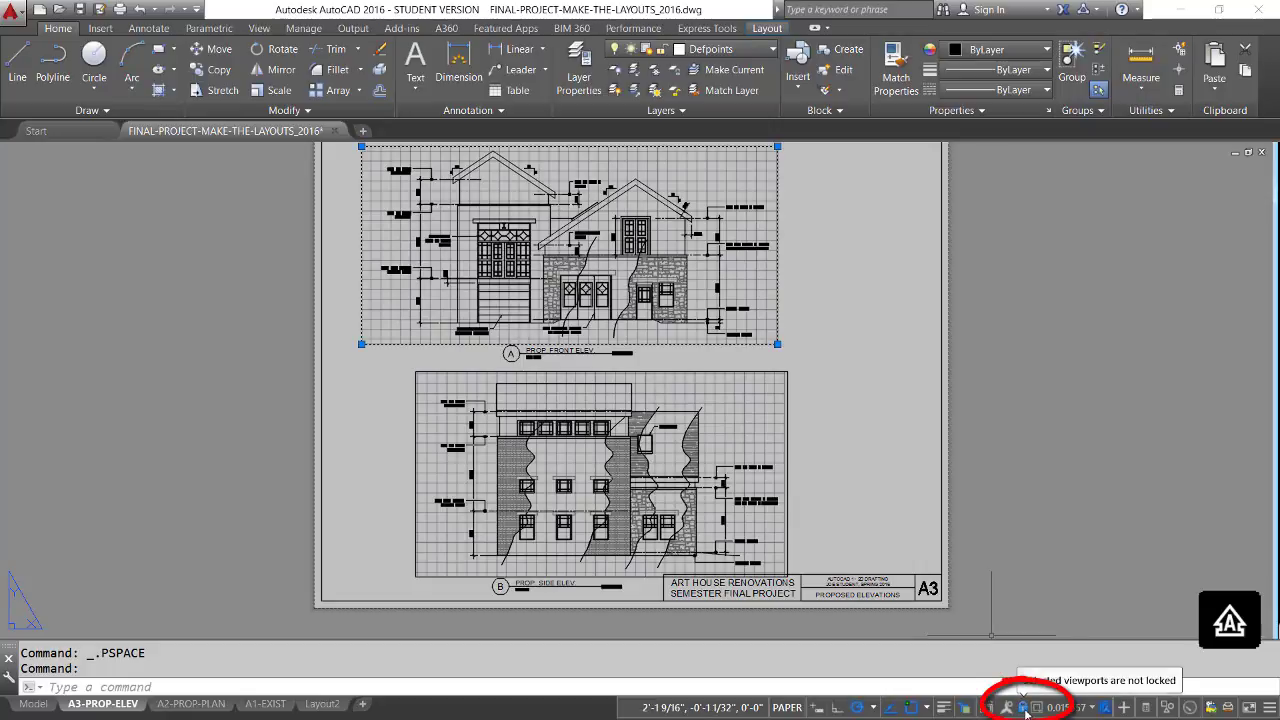
key("Escape")
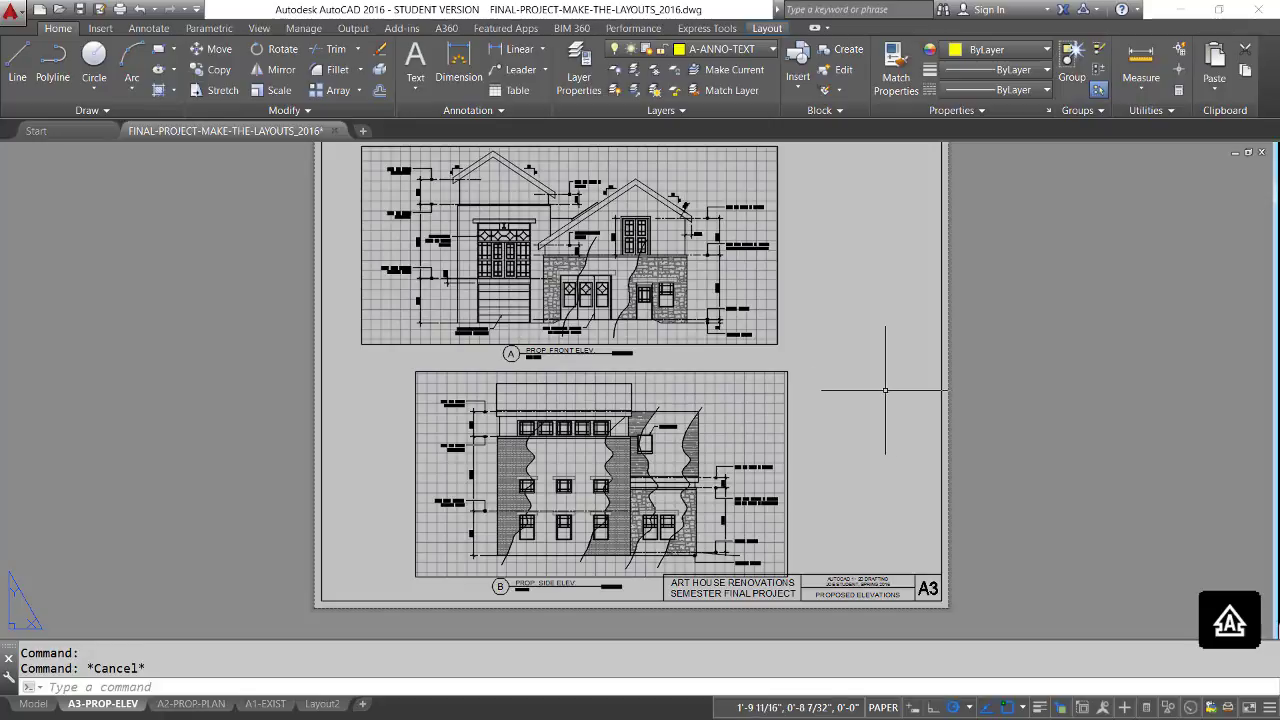
Preview the plot of the A3-PROP-ELEV layout to examine the sheet's arrangement, and leave without plotting.
right_click(104, 706)
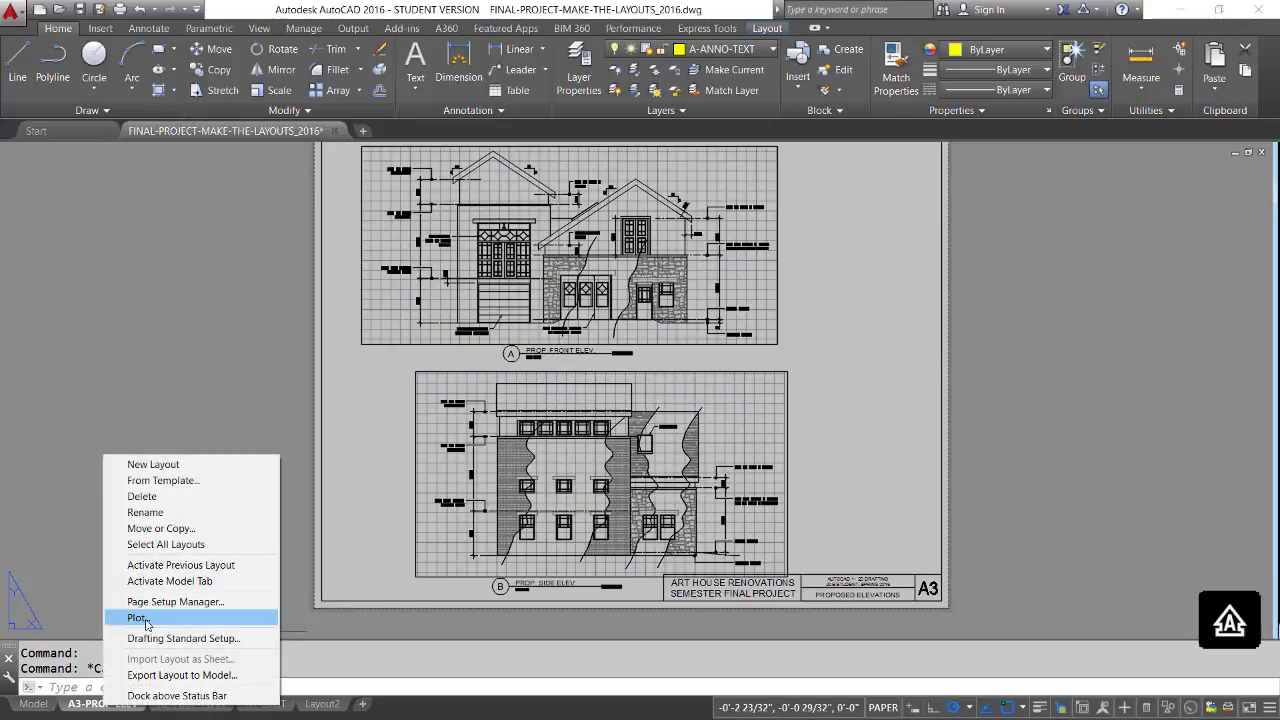
left_click(140, 618)
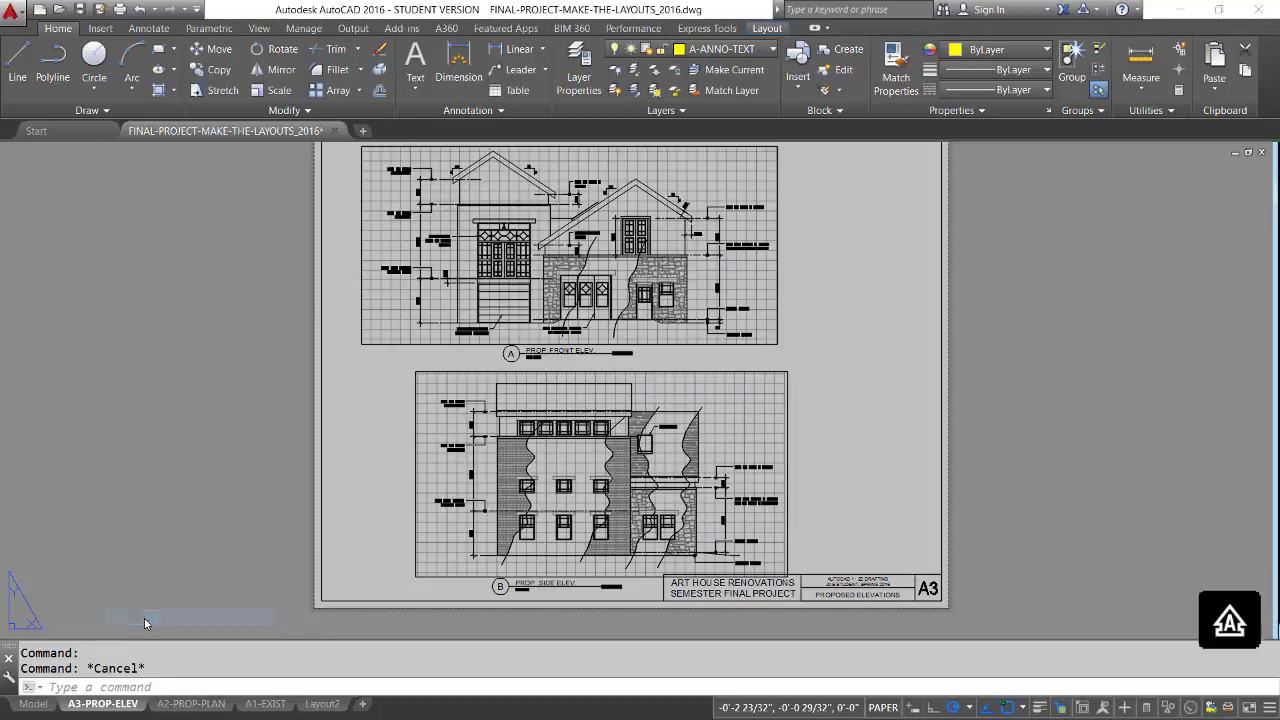
left_click(392, 571)
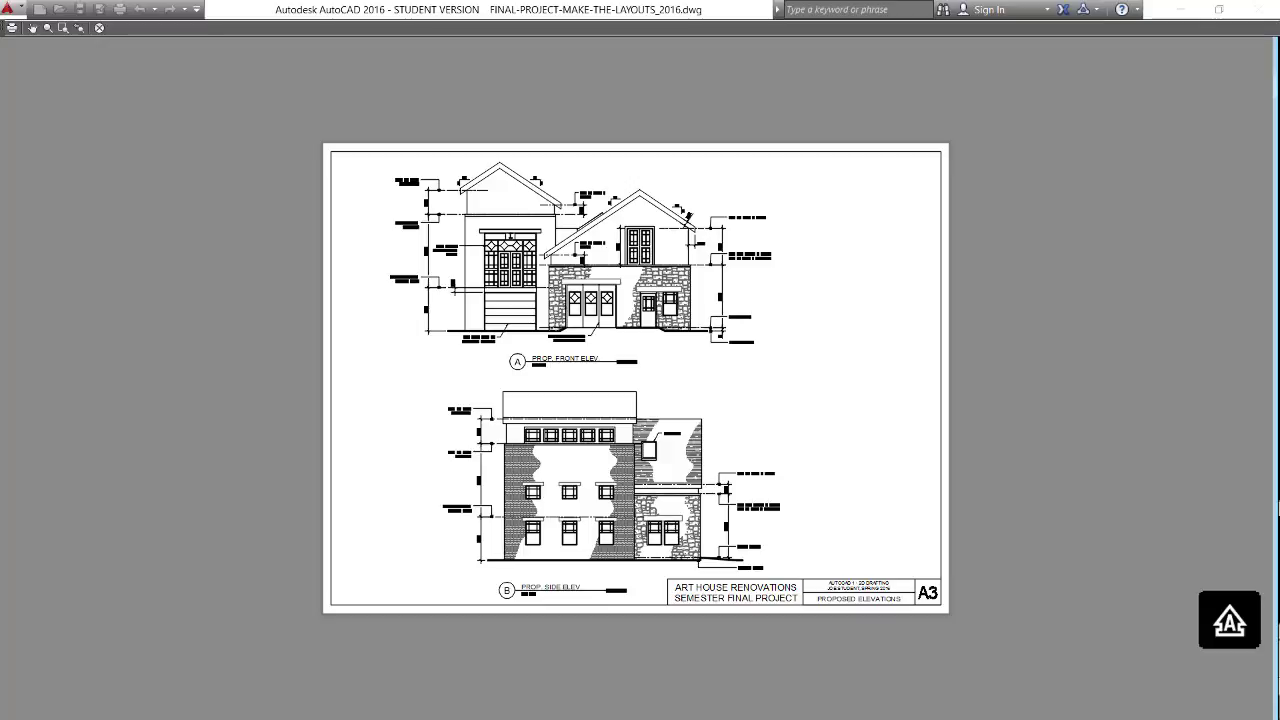
right_click(680, 505)
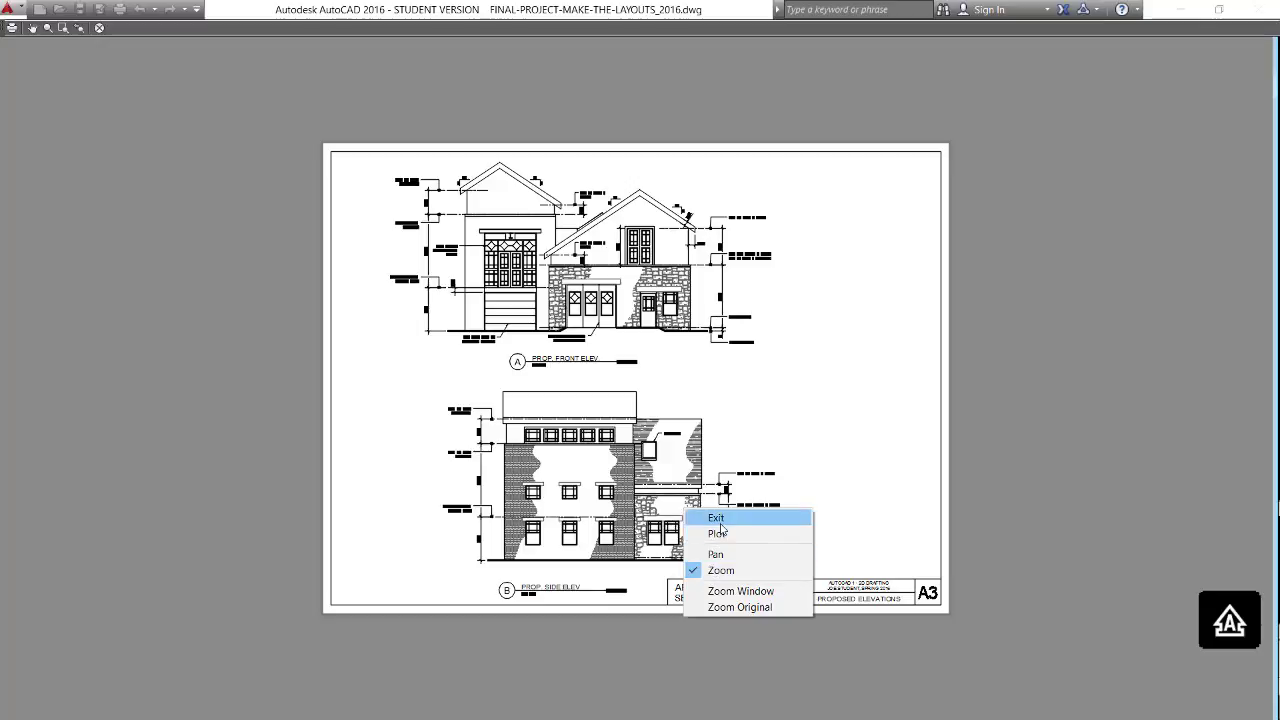
left_click(720, 518)
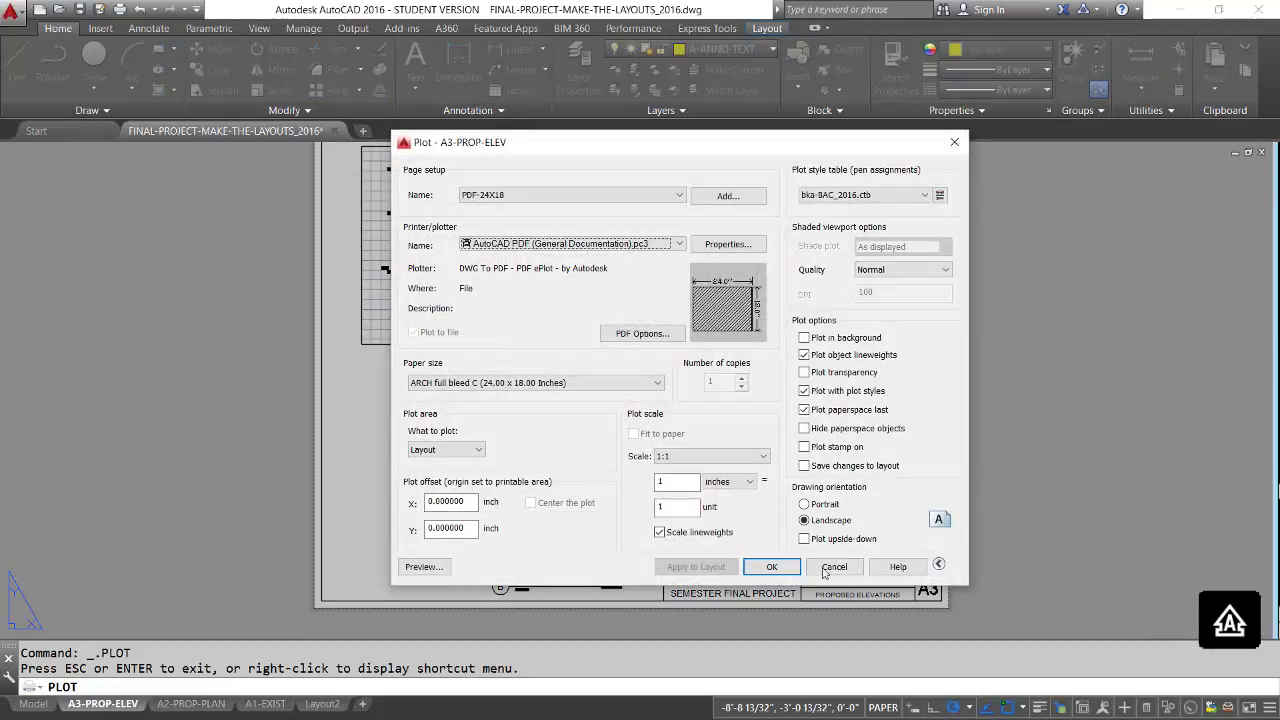
left_click(835, 567)
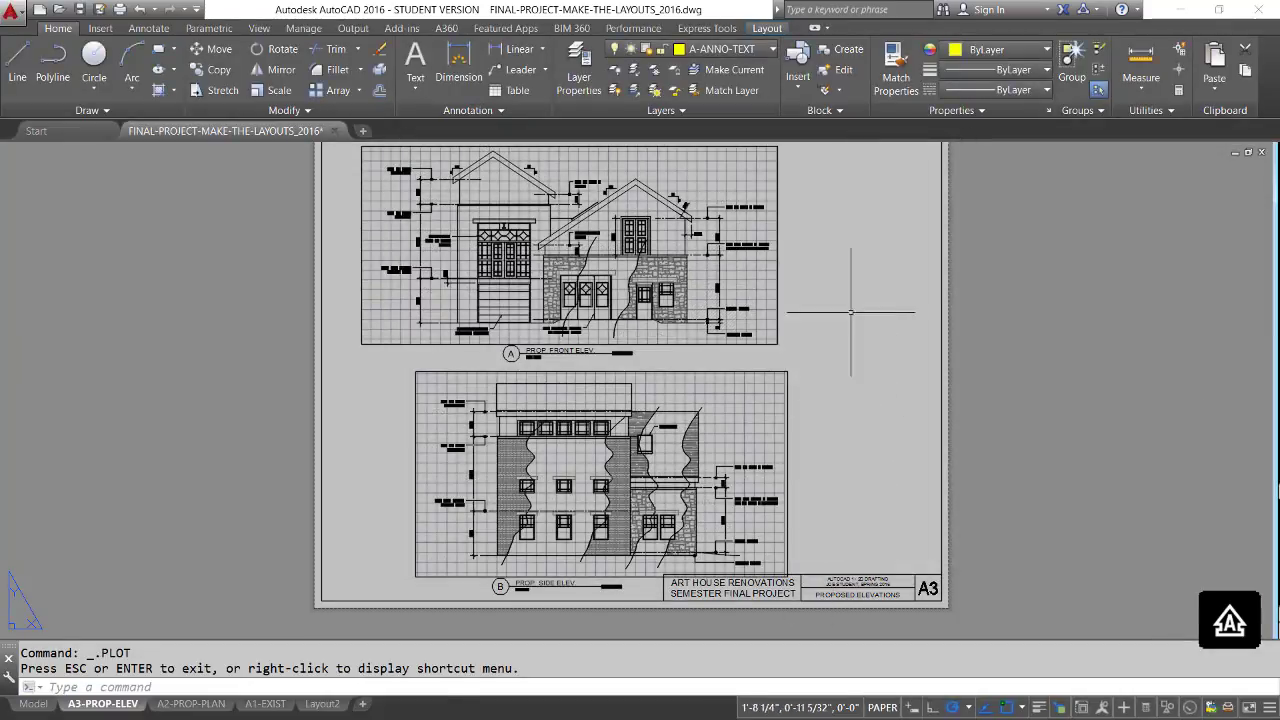
Move the front elevation's viewport together with its drawing title about 2 3/8" horizontally to the right.
type("m")
key("Return")
left_click(828, 354)
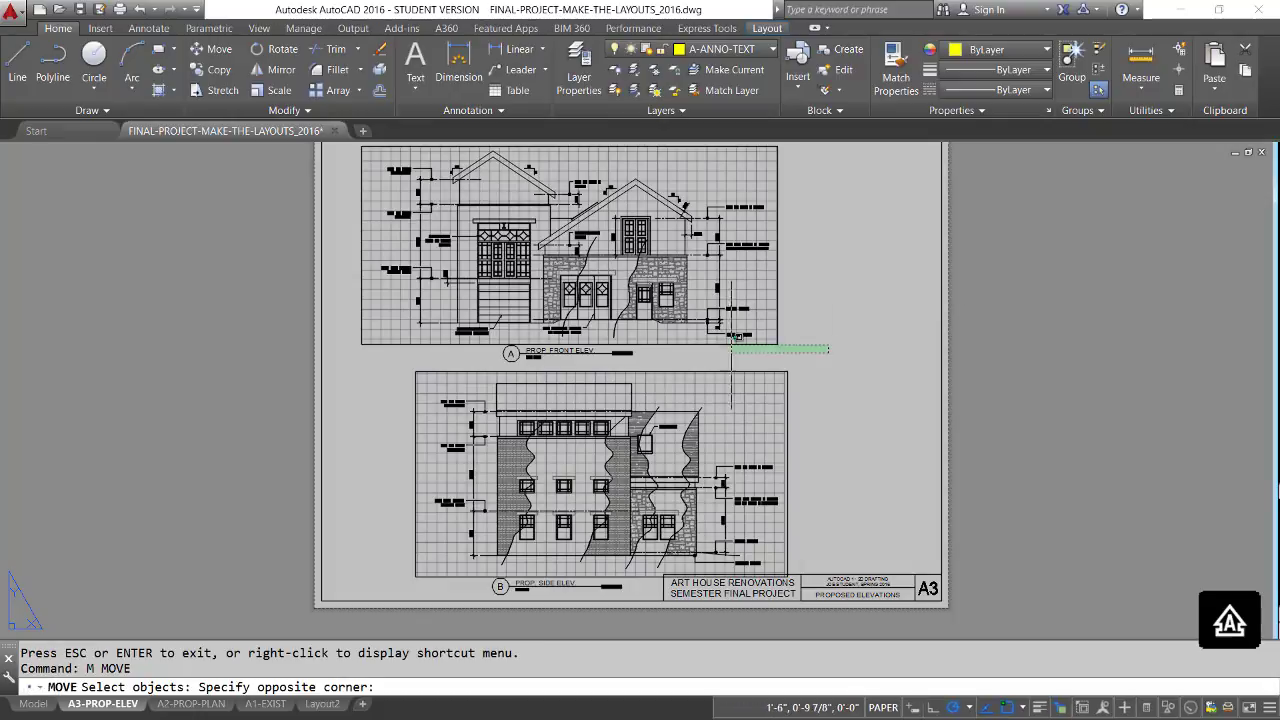
left_click(423, 286)
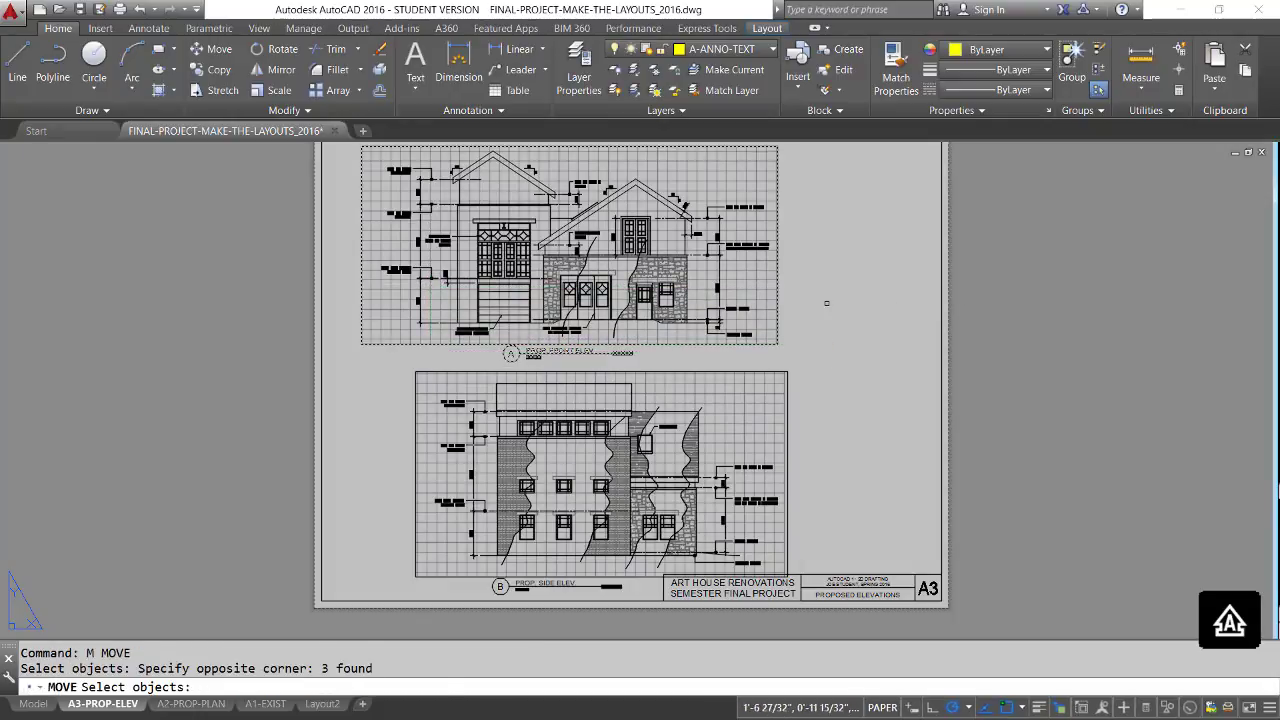
key("Return")
left_click(820, 292)
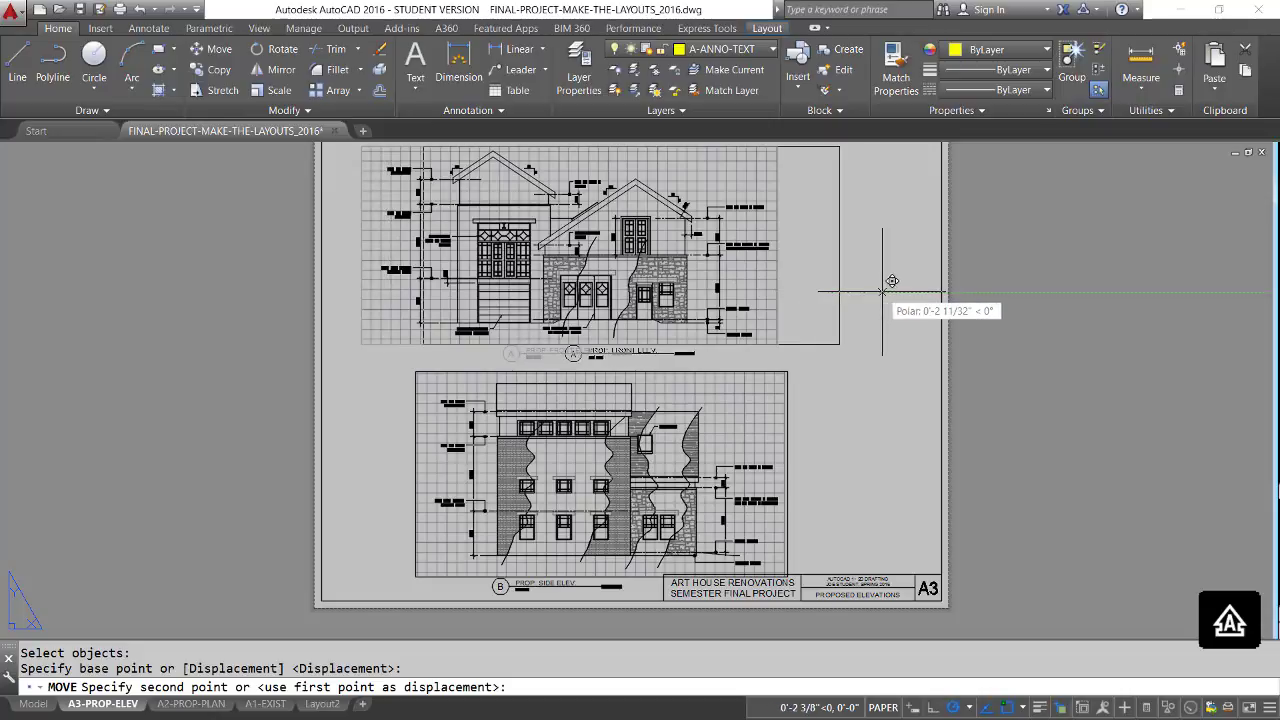
left_click(882, 292)
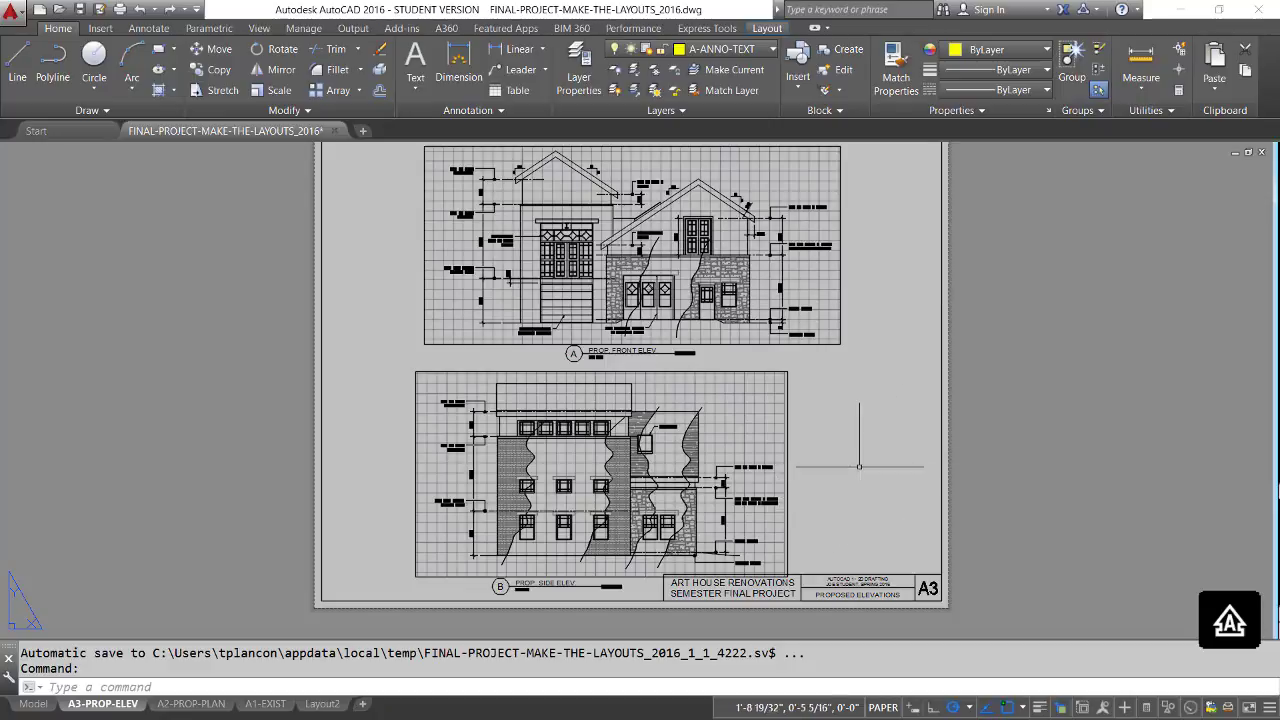
Move the front elevation's viewport and title partway back to the left to sit more centrally above the side elevation.
type("m")
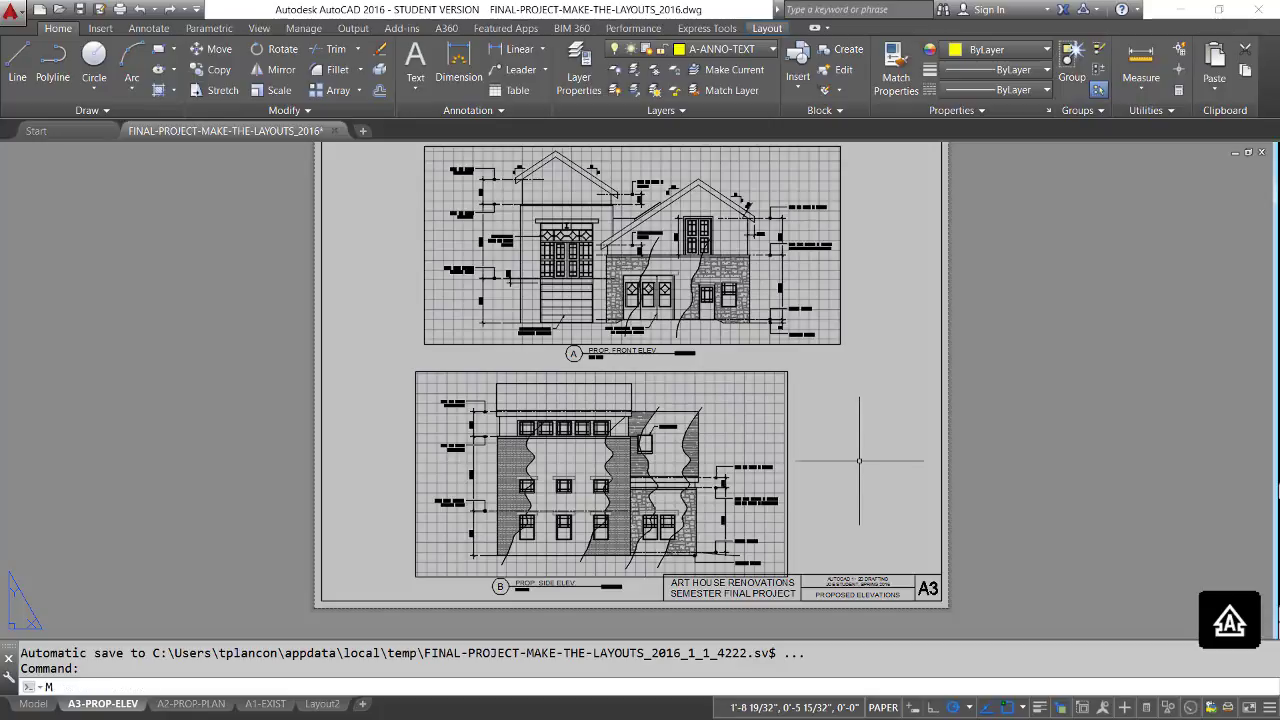
key("Return")
left_click(840, 346)
left_click(565, 333)
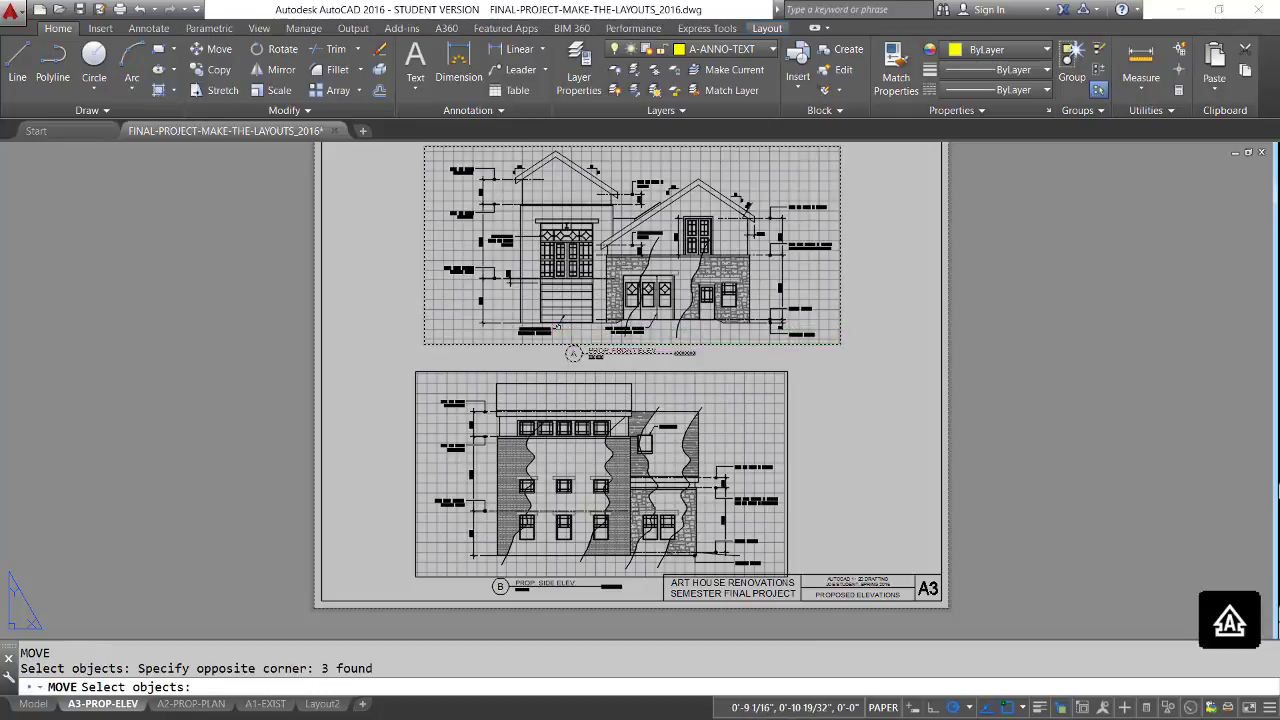
key("Return")
left_click(880, 274)
left_click(849, 275)
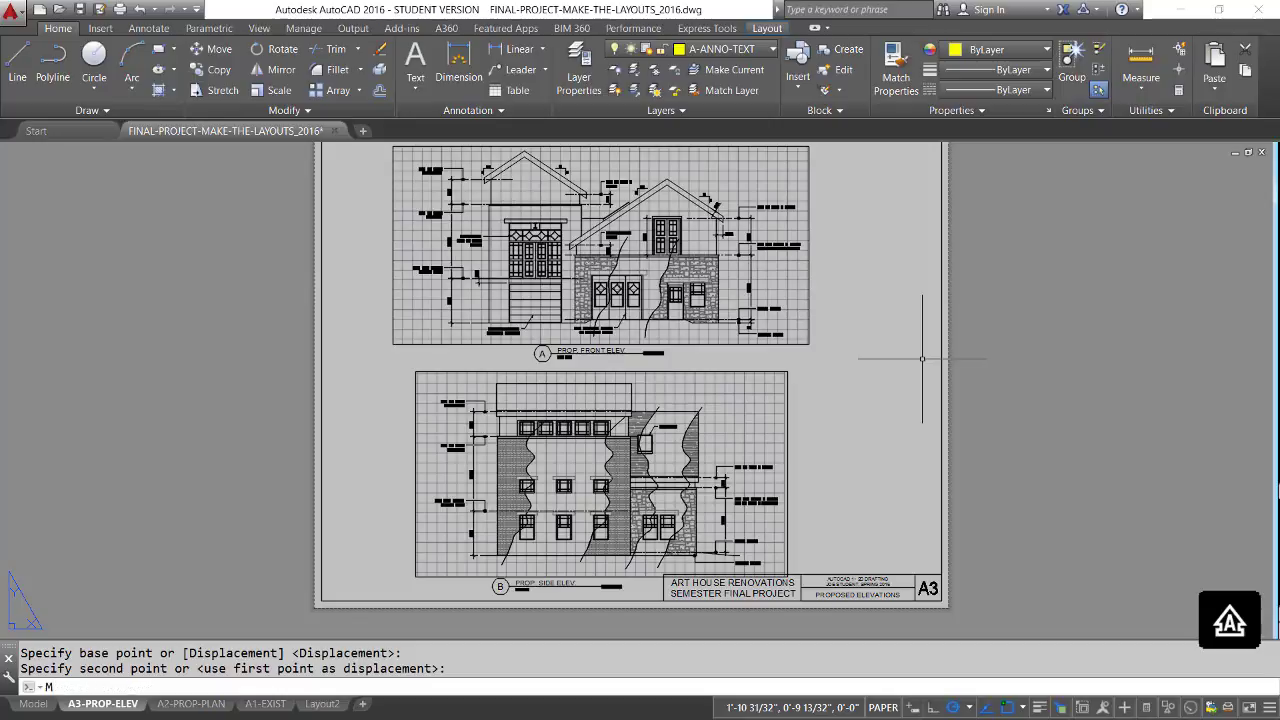
Move the front elevation's viewport and title horizontally to the right until its left wall lines up with the side elevation's left roof edge.
type("m")
key("Return")
left_click(835, 360)
left_click(483, 301)
key("Return")
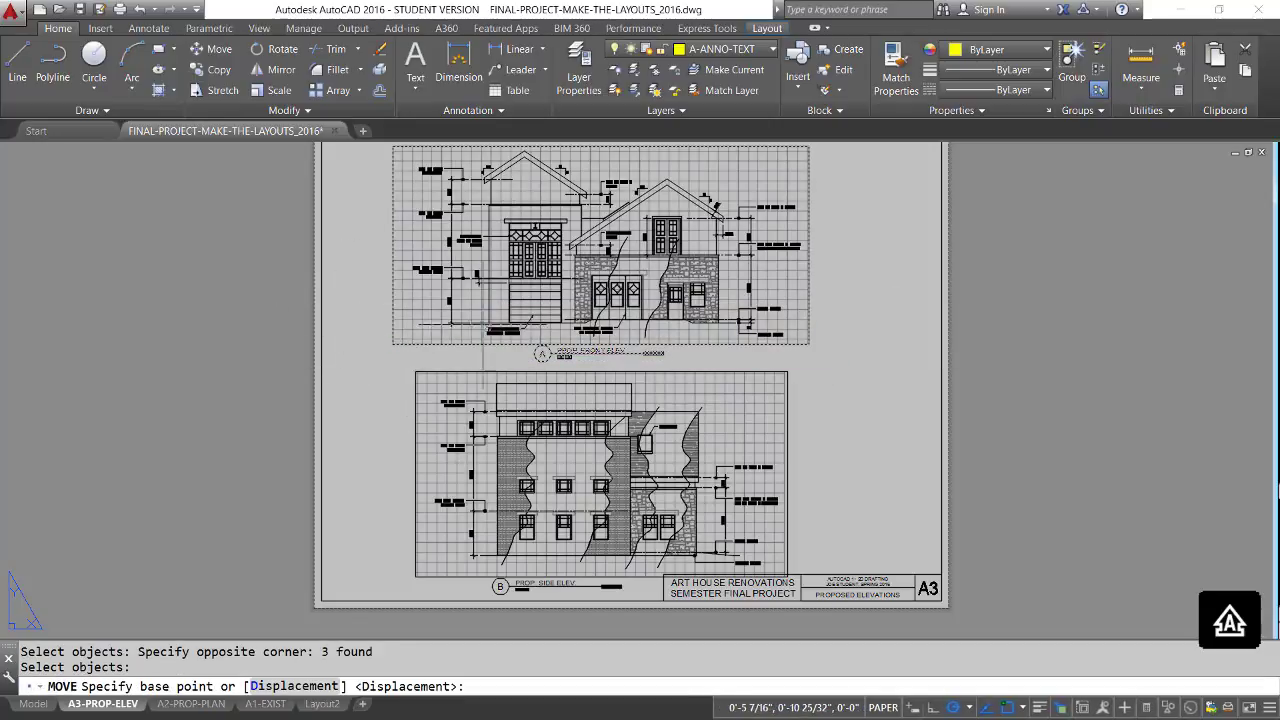
left_click(489, 322)
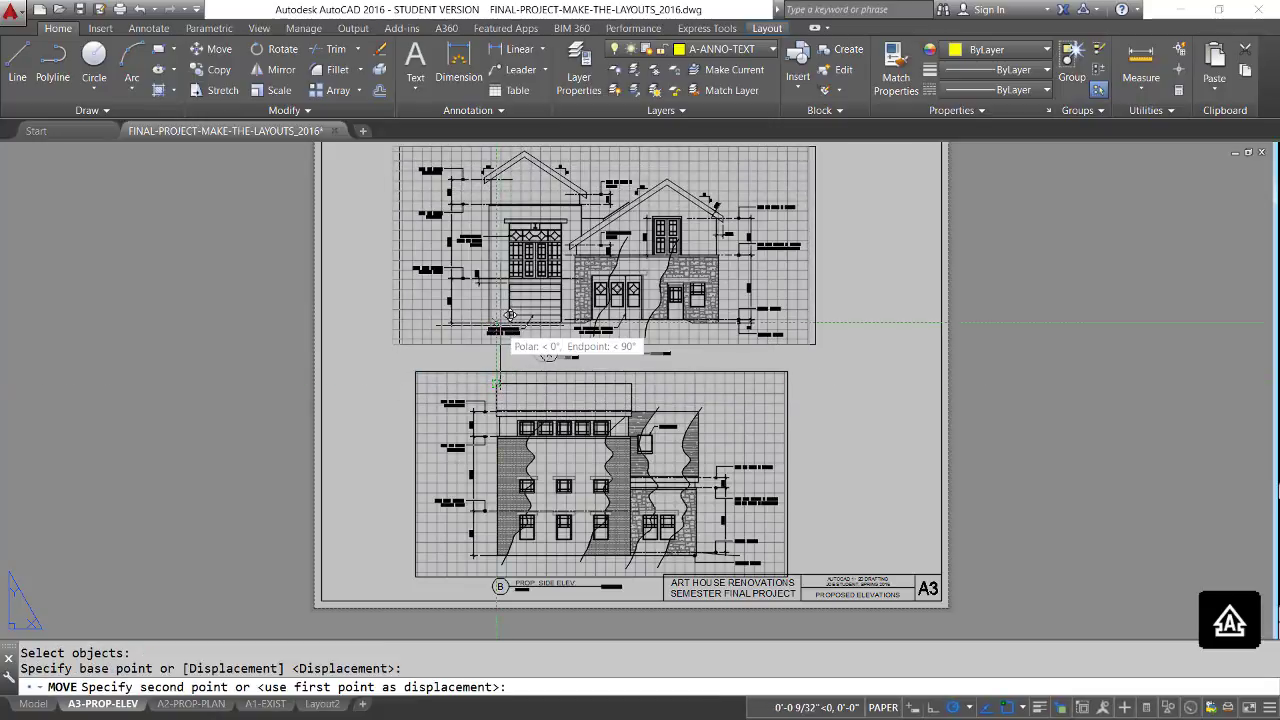
left_click(497, 322)
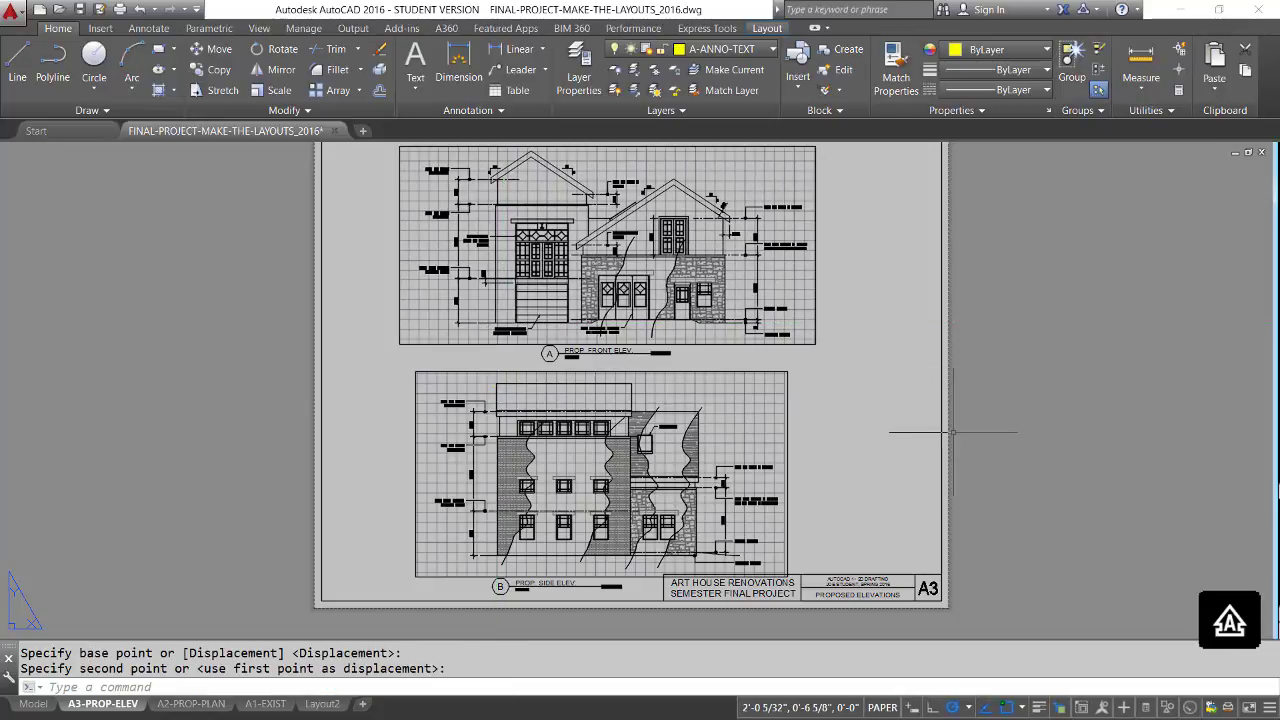
Move the side elevation's drawing title about 1 3/8" horizontally to the right, under the front elevation's title.
type("m")
key("Return")
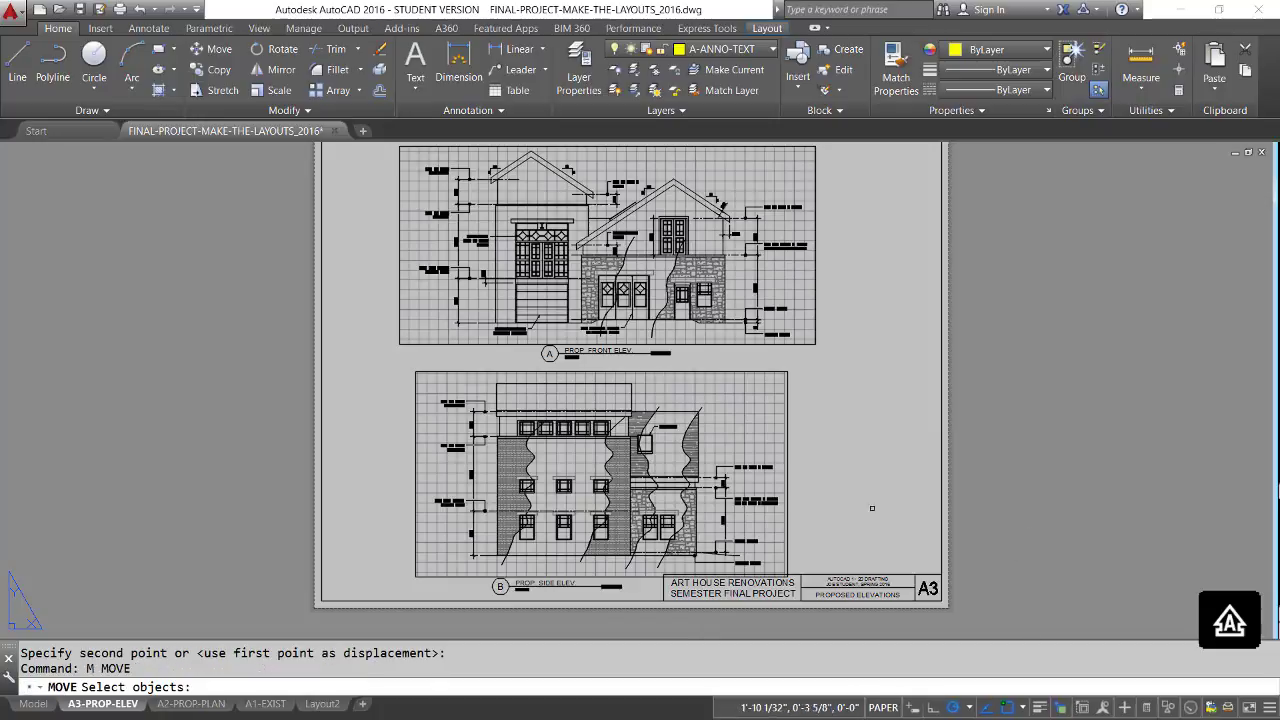
left_click(601, 596)
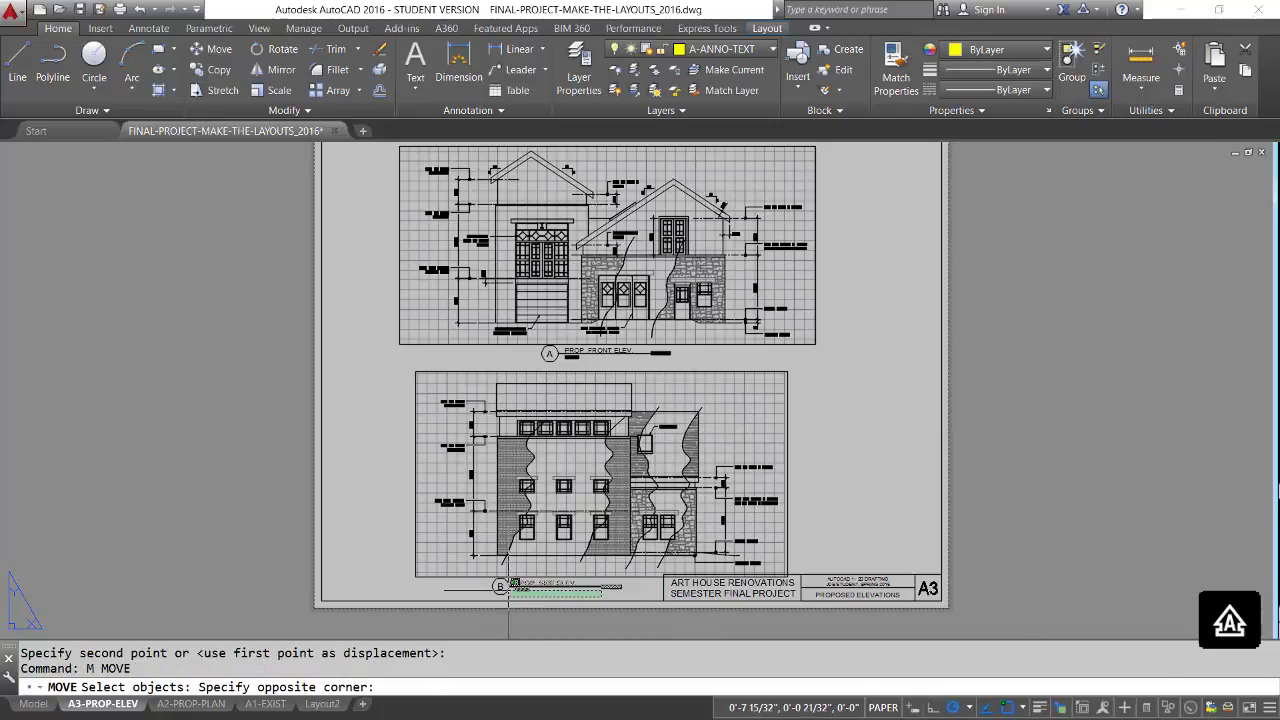
left_click(492, 524)
key("Return")
left_click(438, 590)
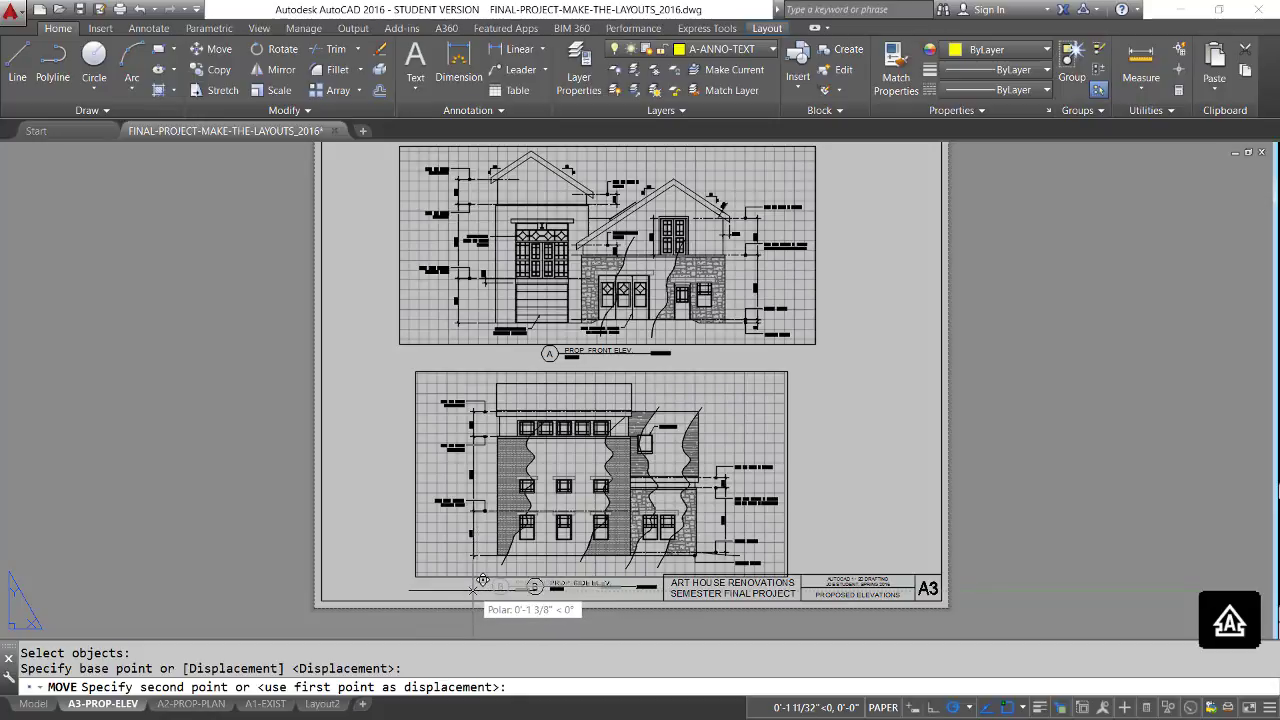
left_click(473, 590)
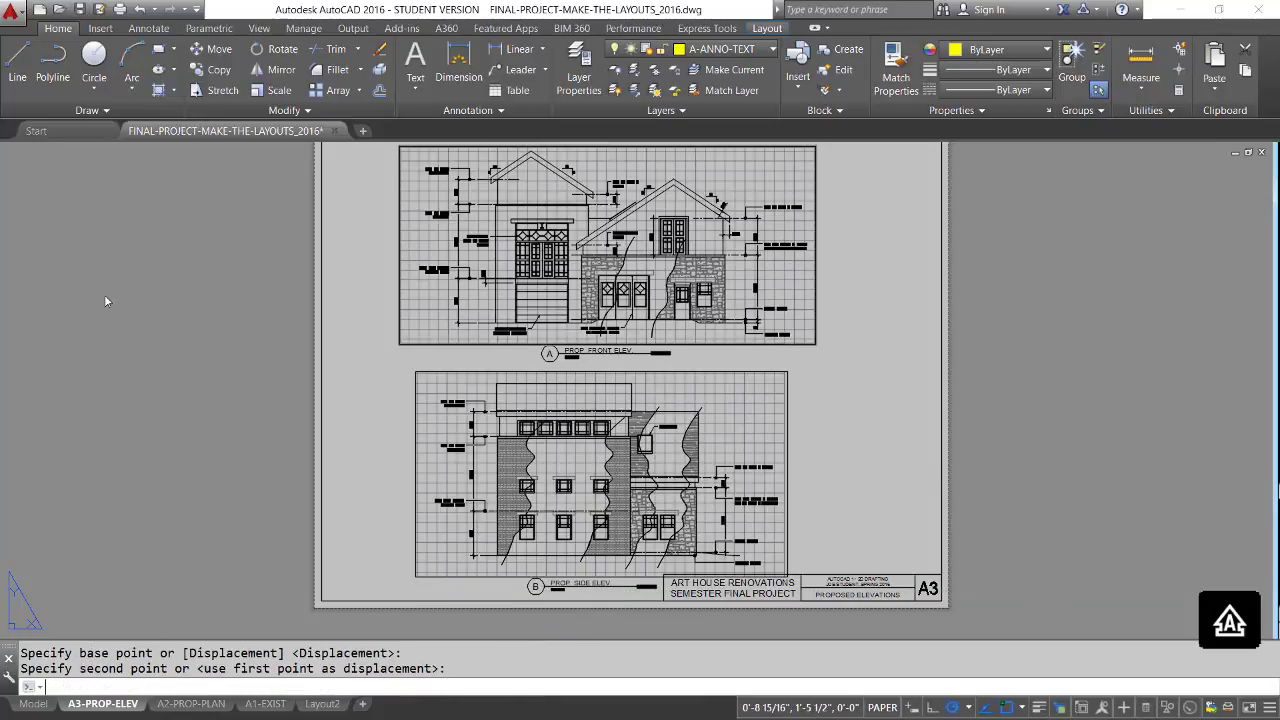
Save the drawing and preview the plot of the A3-PROP-ELEV layout with the PDF-24X18 page setup.
key("ctrl+s")
right_click(120, 703)
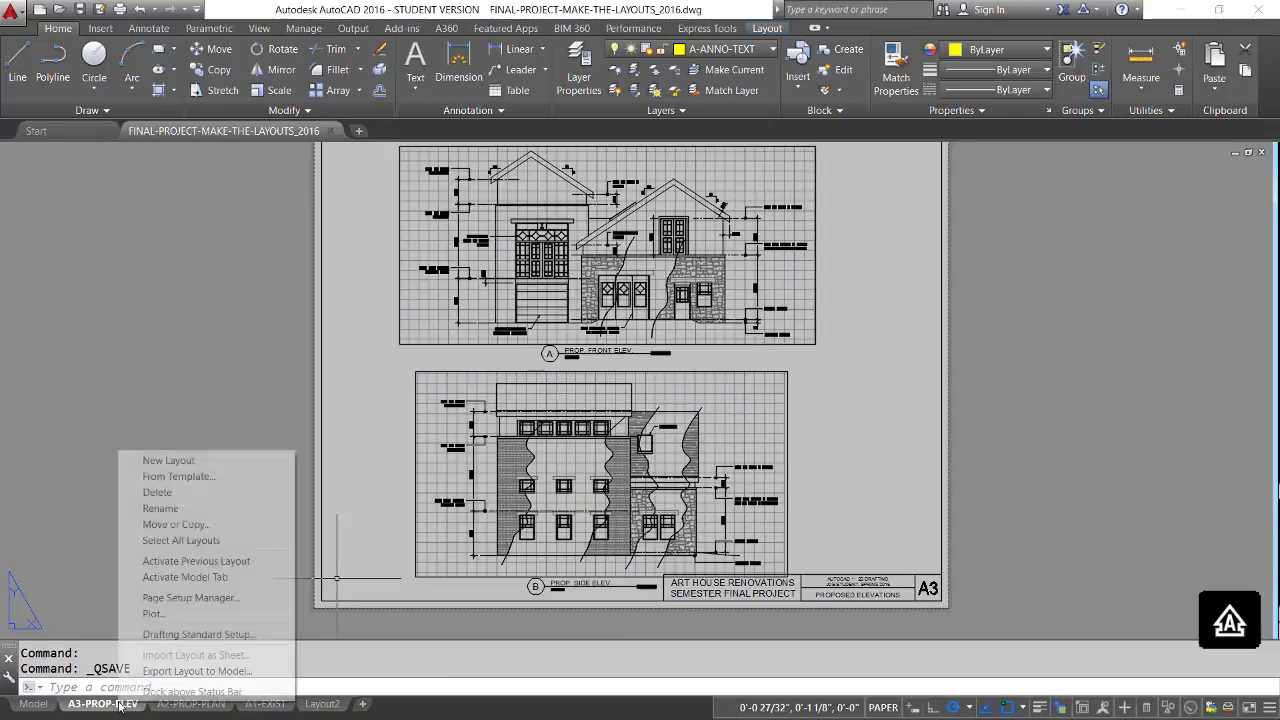
left_click(153, 613)
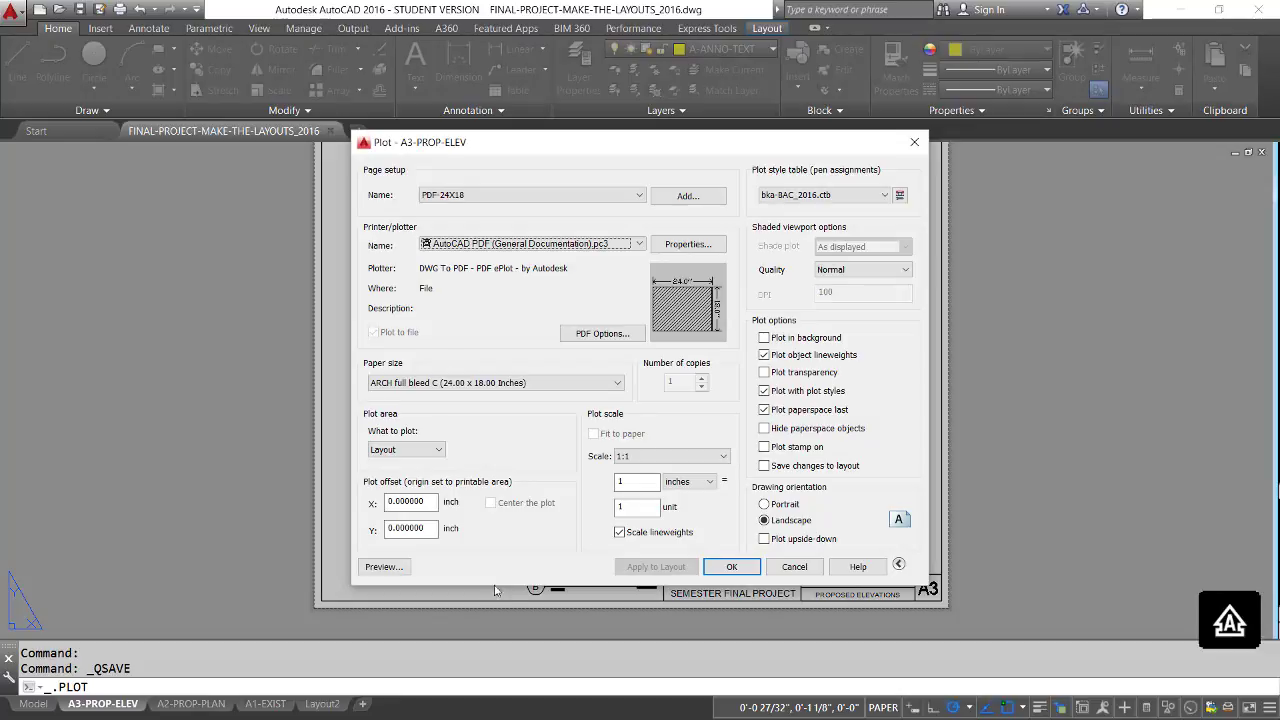
left_click(378, 566)
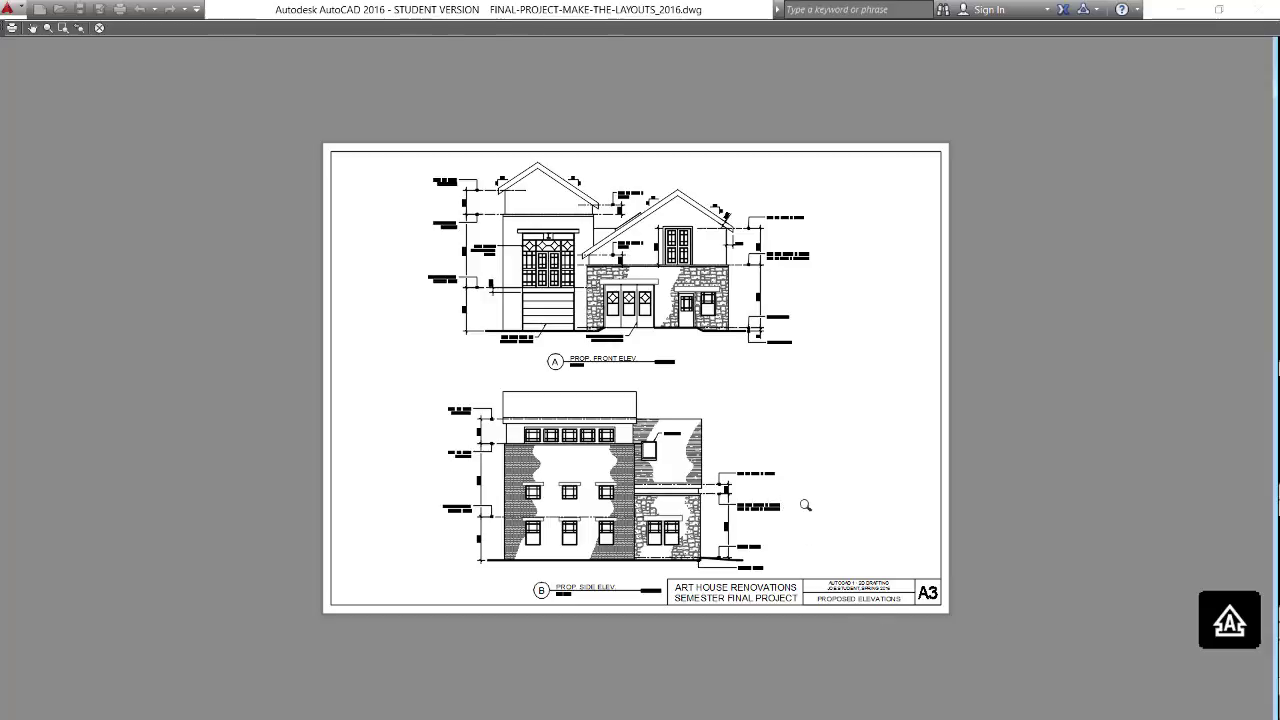
Plot the previewed sheet to FINAL-PROJECT-MAKE-THE-LAYOUTS_2016-A3-PROP-ELEV.pdf and fit the whole page in the PDF viewer.
right_click(808, 510)
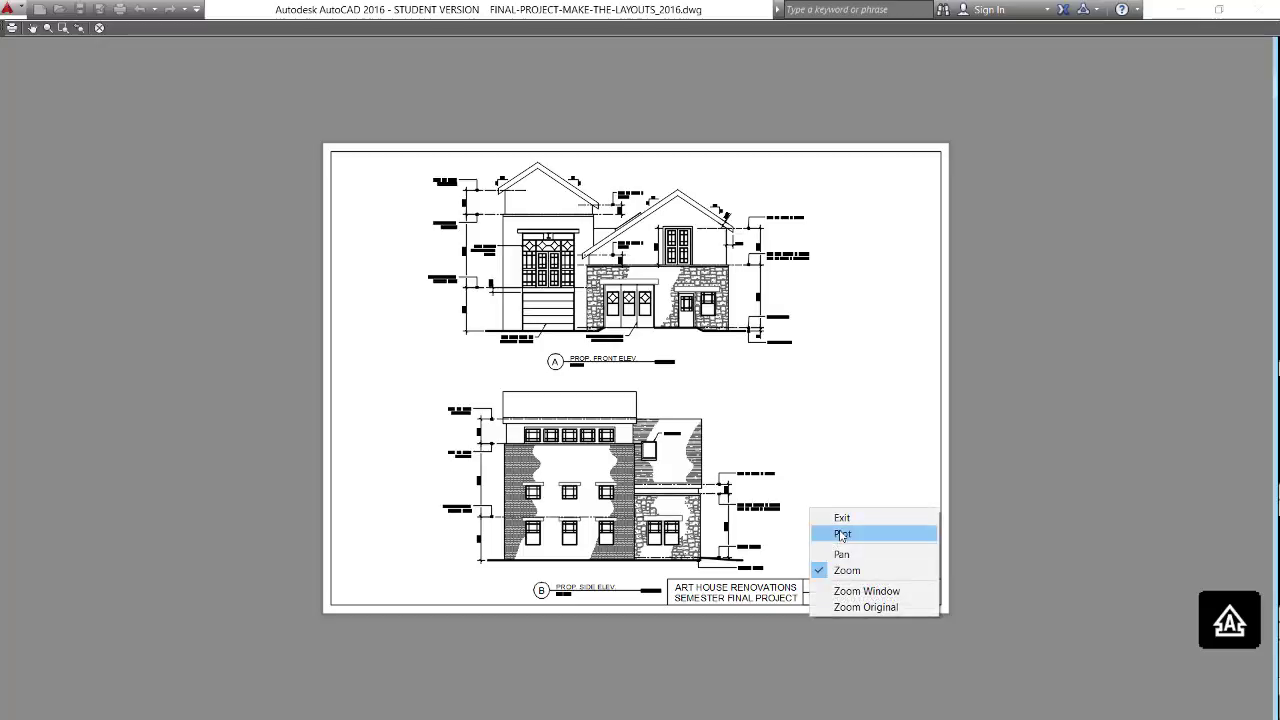
left_click(873, 518)
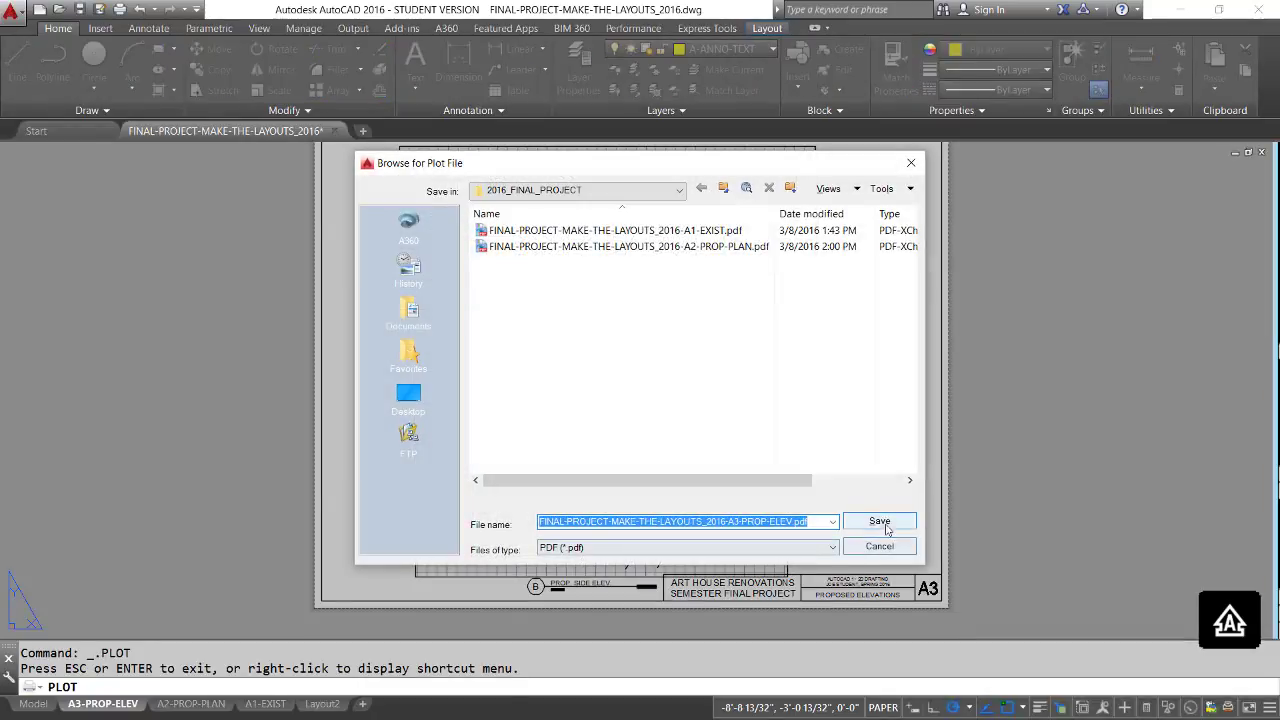
key("Return")
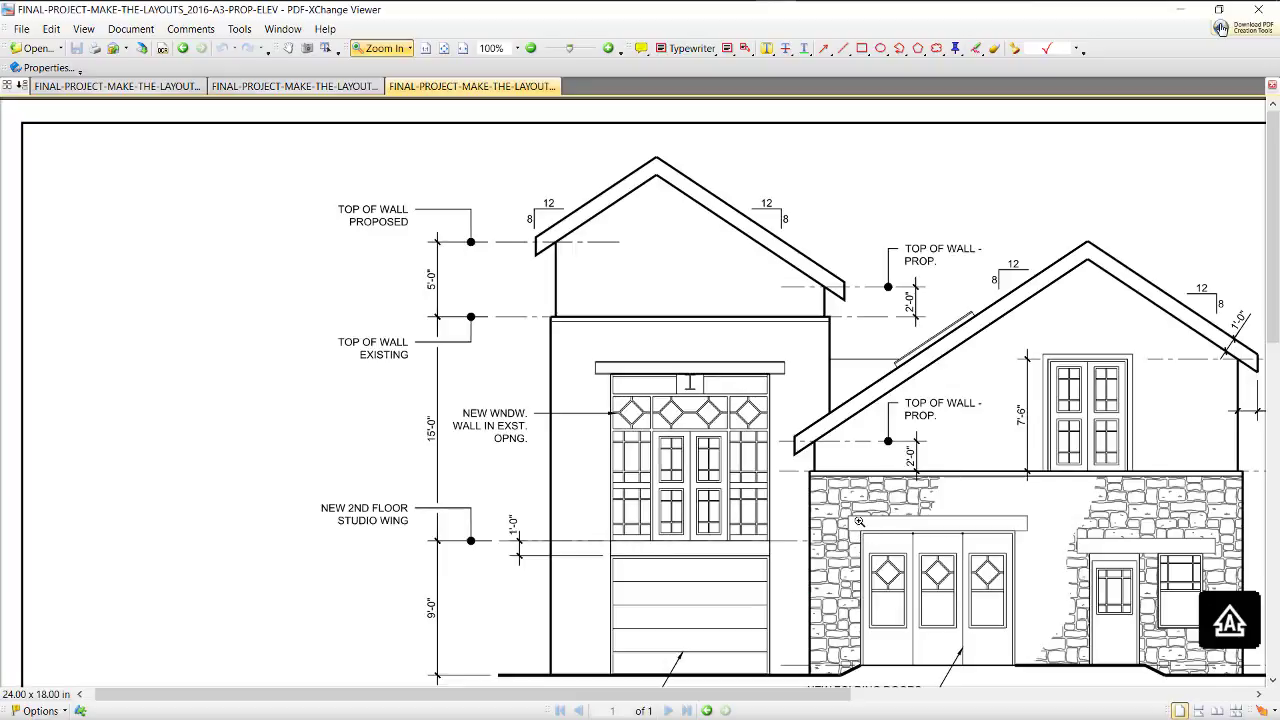
left_click(518, 48)
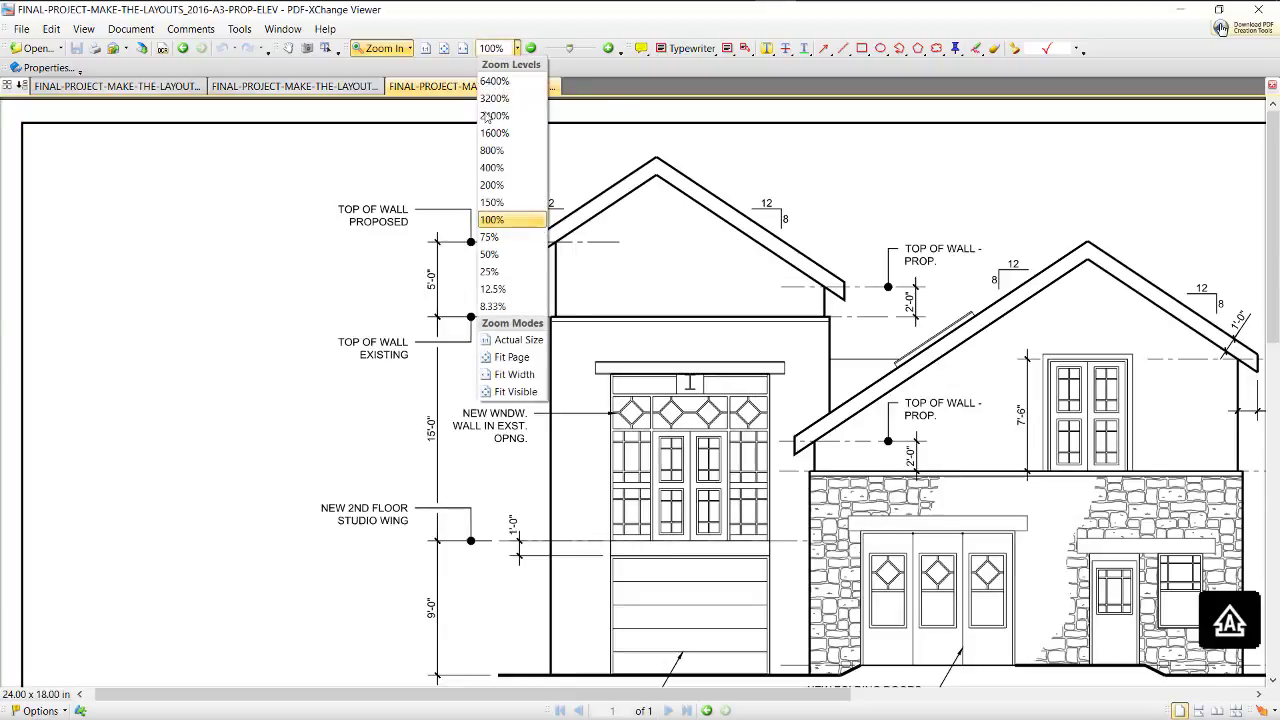
left_click(511, 357)
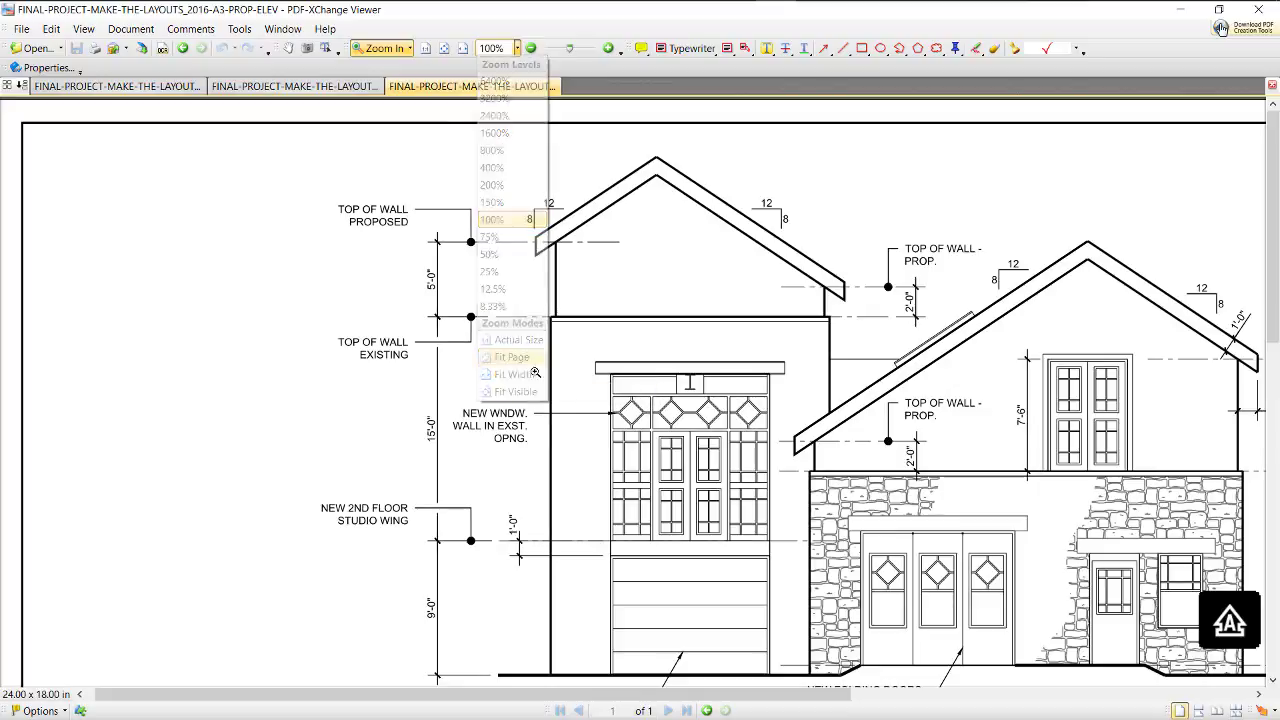